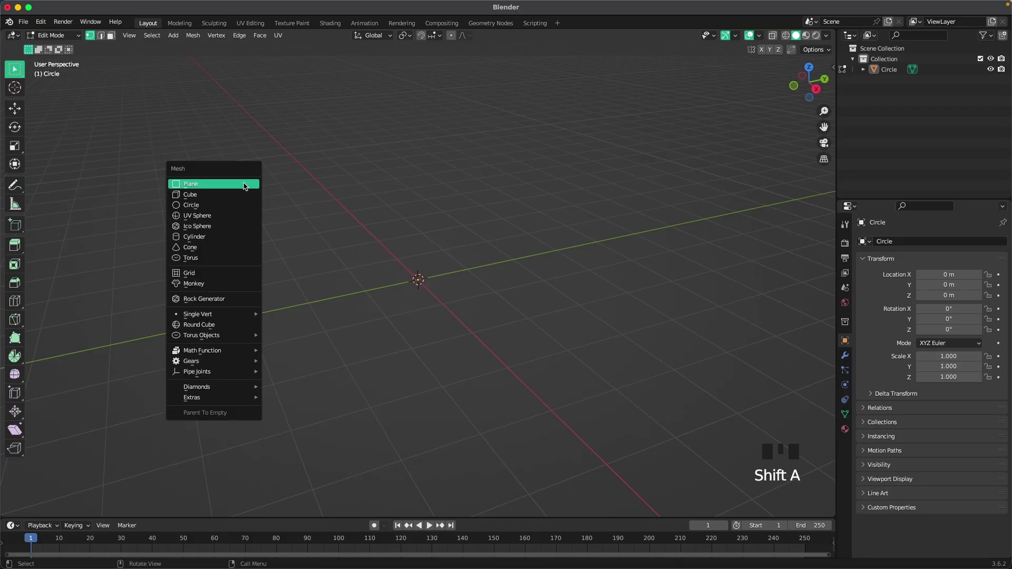
Return to Object Mode and add a new mesh circle with 32 vertices and a 1 m radius at the origin.
{"action": "left_click", "coordinate": [352, 167]}
{"action": "key", "text": "Tab"}
{"action": "key", "text": "shift+a"}
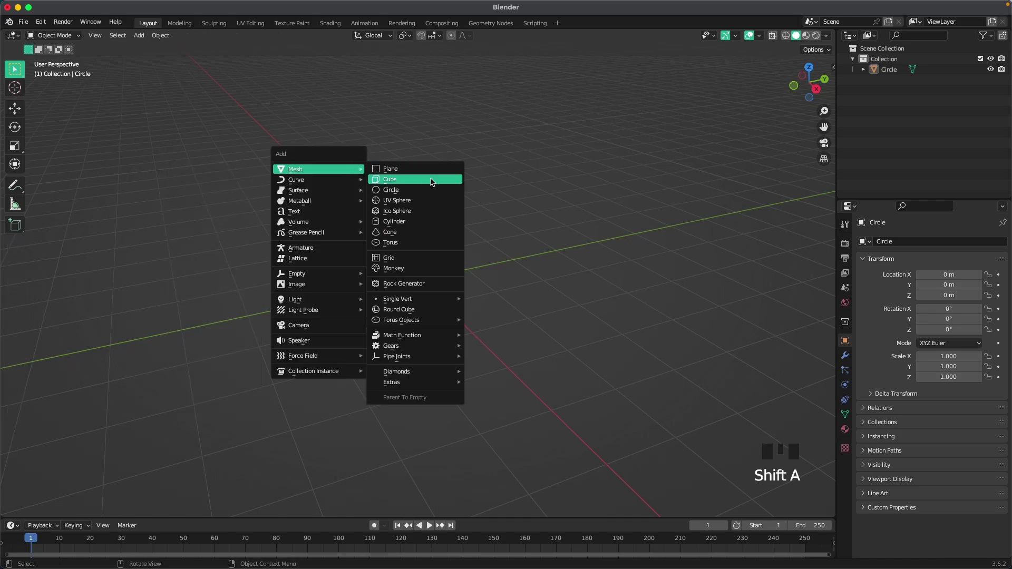
{"action": "left_click", "coordinate": [428, 192]}
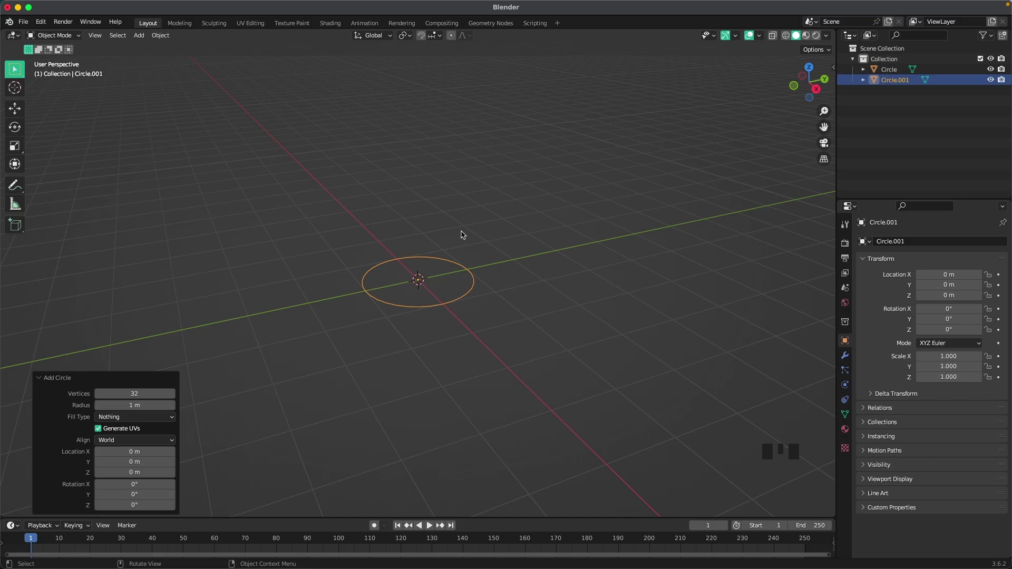
Delete the vertices of the new circle below the X axis in top view, leaving the upper half arc.
{"action": "key", "text": "grave"}
{"action": "left_click", "coordinate": [498, 244]}
{"action": "key", "text": "grave"}
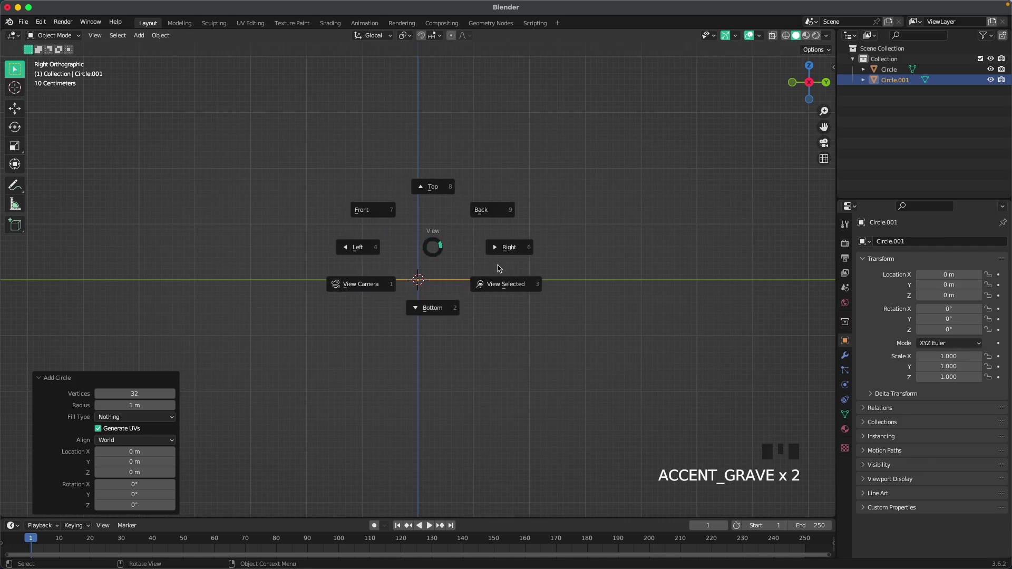
{"action": "left_click", "coordinate": [433, 189]}
{"action": "left_click", "coordinate": [443, 262]}
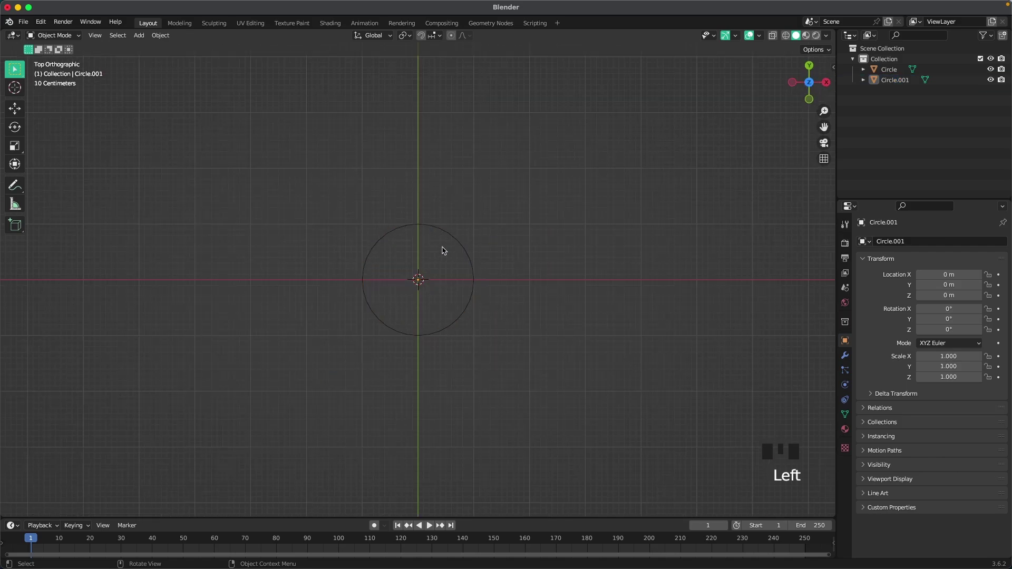
{"action": "left_click_drag", "start_coordinate": [333, 215], "coordinate": [563, 384]}
{"action": "key", "text": "Tab"}
{"action": "scroll", "coordinate": [468, 329], "scroll_direction": "up", "scroll_amount": 2}
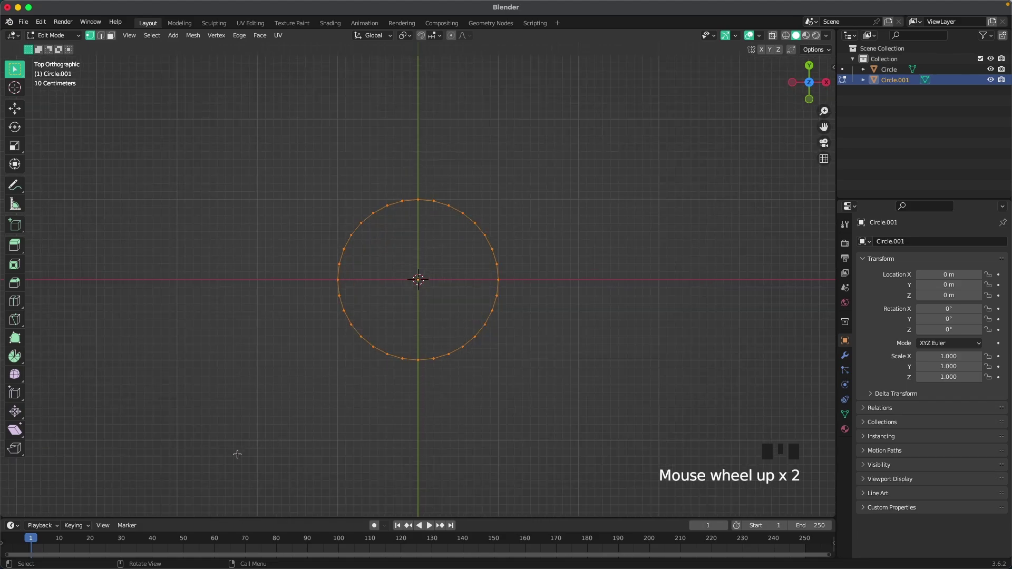
{"action": "left_click_drag", "start_coordinate": [193, 471], "coordinate": [684, 286]}
{"action": "key", "text": "x"}
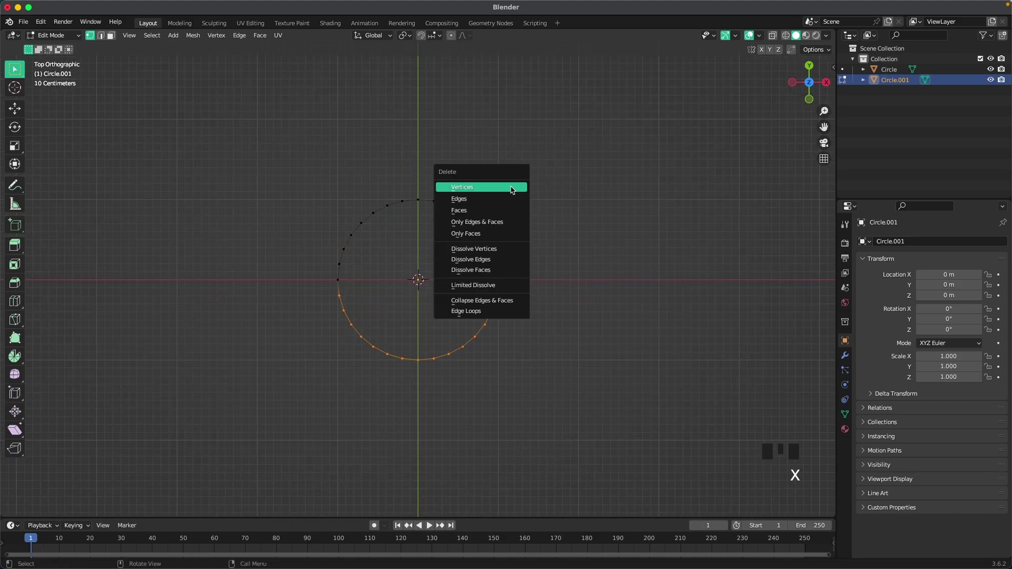
{"action": "left_click", "coordinate": [512, 190]}
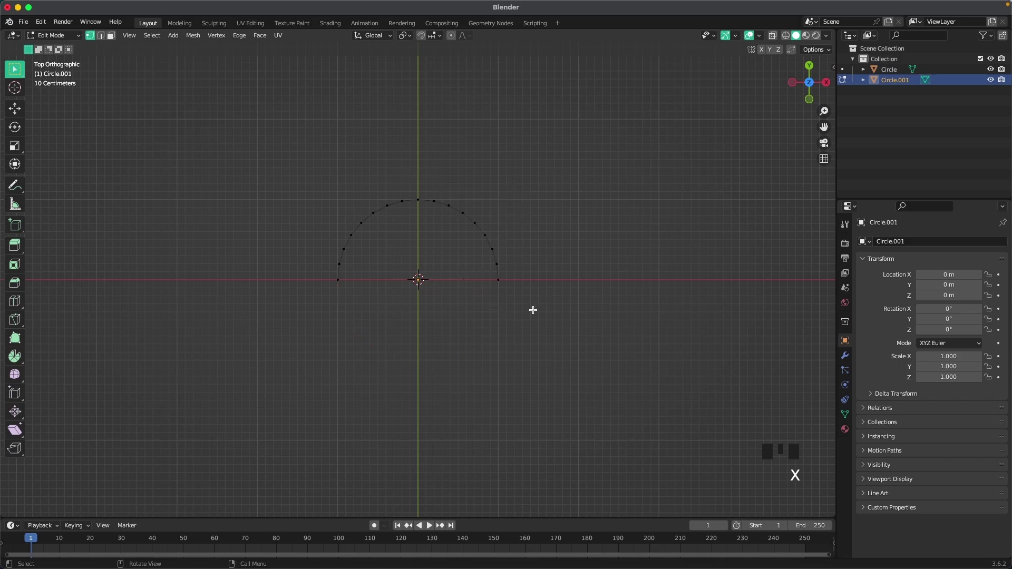
Extrude both end vertices of the half arc a short distance downward along the Y axis.
{"action": "left_click_drag", "start_coordinate": [270, 268], "coordinate": [654, 337]}
{"action": "key", "text": "e"}
{"action": "key", "text": "y"}
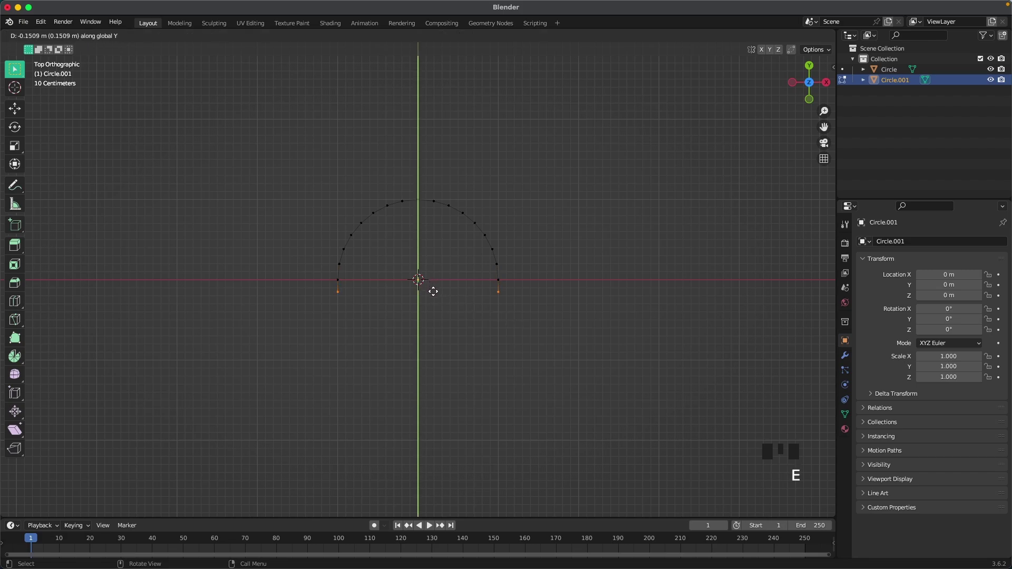
{"action": "left_click", "coordinate": [436, 297]}
Move the arc's left end vertex about 1.94 m in the negative Y direction to form a long straight leg.
{"action": "left_click", "coordinate": [328, 298]}
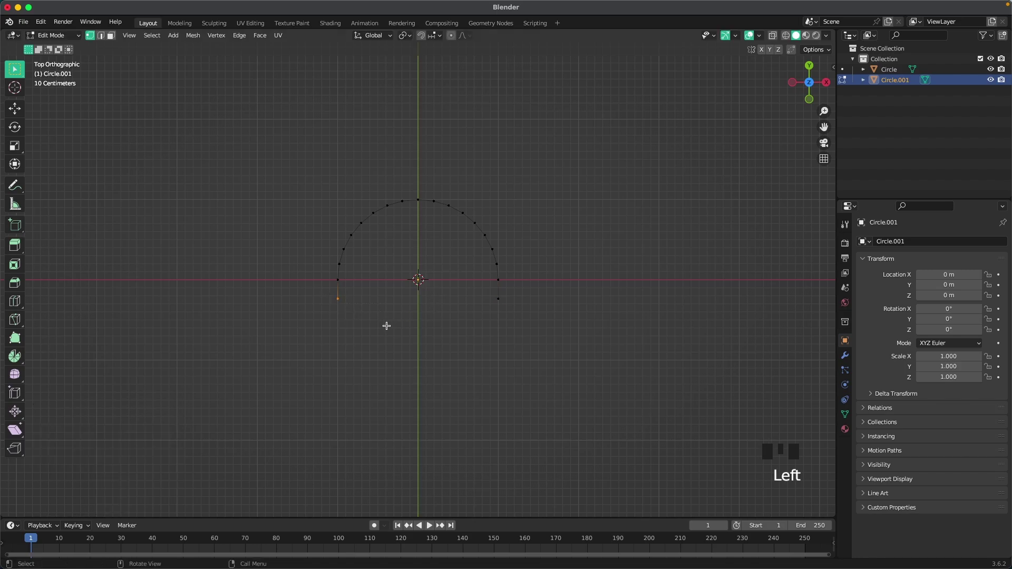
{"action": "scroll", "coordinate": [390, 322], "scroll_direction": "down", "scroll_amount": 1}
{"action": "key", "text": "g"}
{"action": "key", "text": "y"}
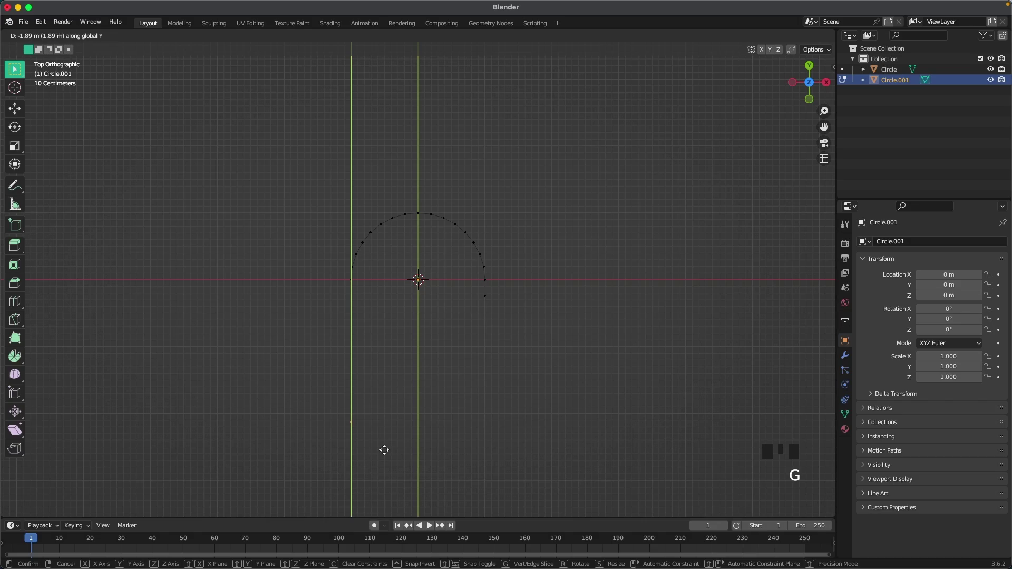
{"action": "left_click", "coordinate": [385, 442]}
Divide the long straight leg with eight evenly spaced loop cuts.
{"action": "key", "text": "super"}
{"action": "key", "text": "super+r"}
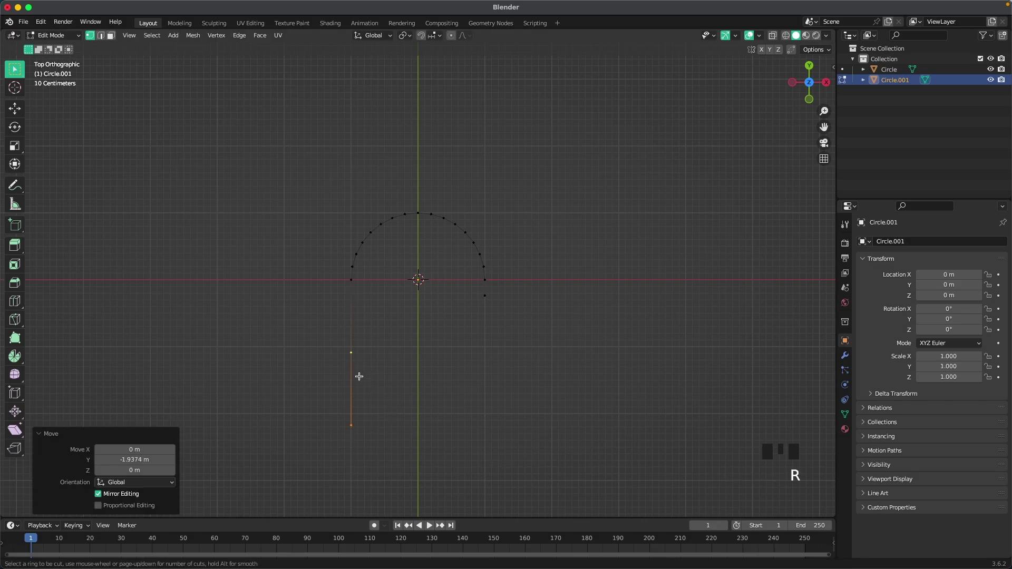
{"action": "scroll", "coordinate": [359, 376], "scroll_direction": "up", "scroll_amount": 3}
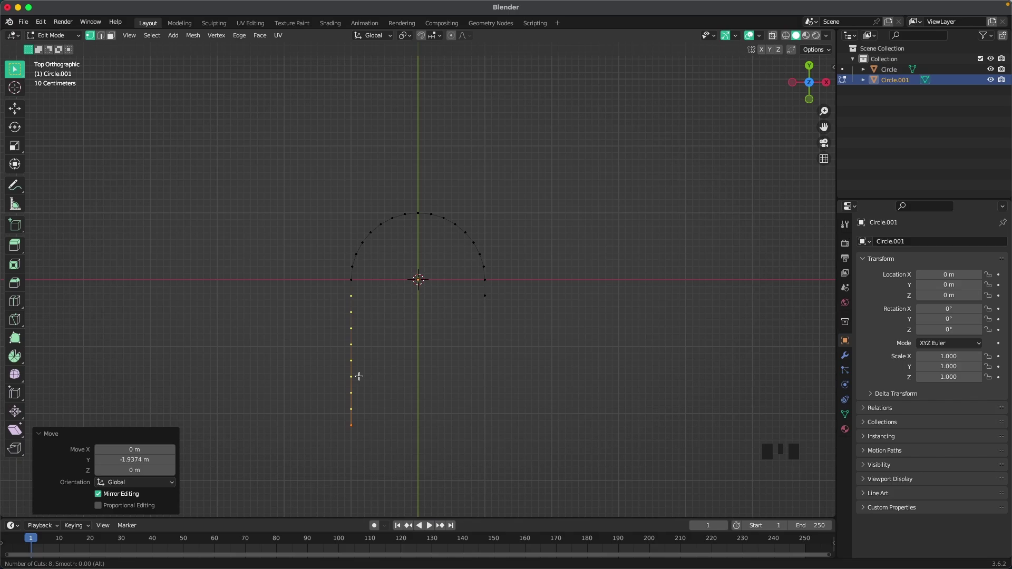
{"action": "left_click", "coordinate": [359, 376]}
{"action": "right_click", "coordinate": [359, 376]}
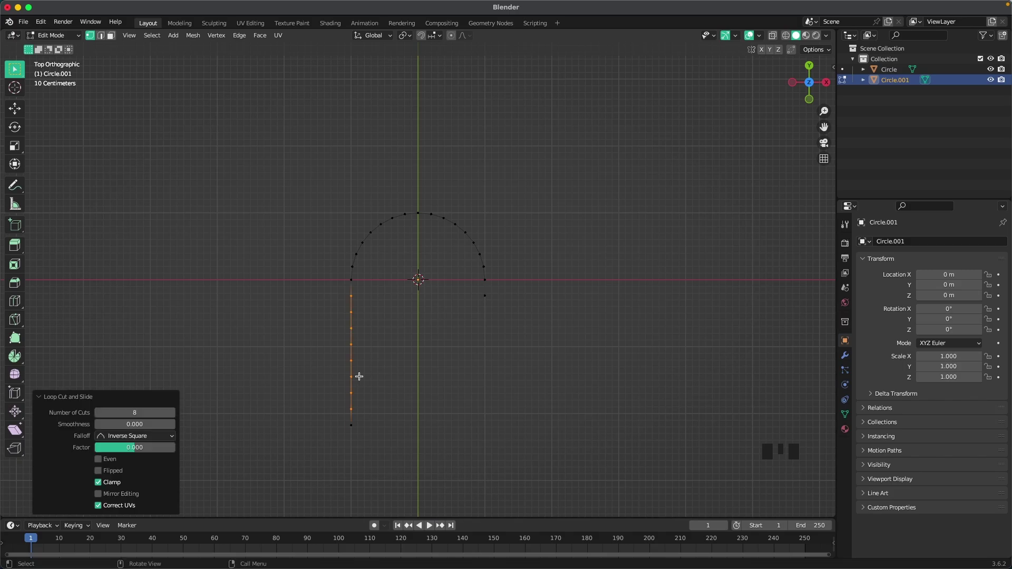
{"action": "left_click", "coordinate": [515, 357]}
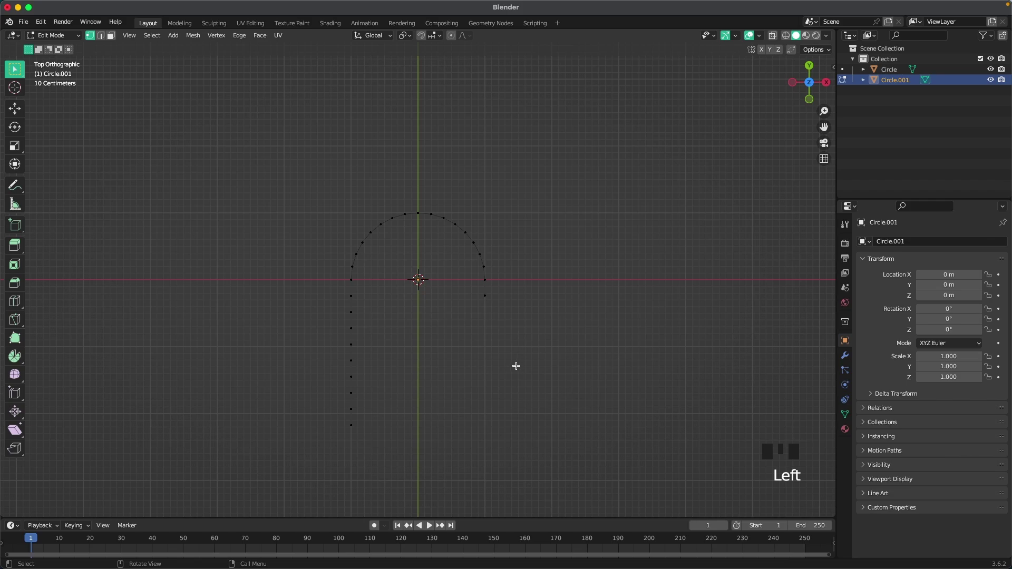
Leave Edit Mode and convert the hook-shaped mesh outline to a curve.
{"action": "middle_click_drag", "start_coordinate": [516, 366], "coordinate": [502, 341]}
{"action": "key", "text": "Tab"}
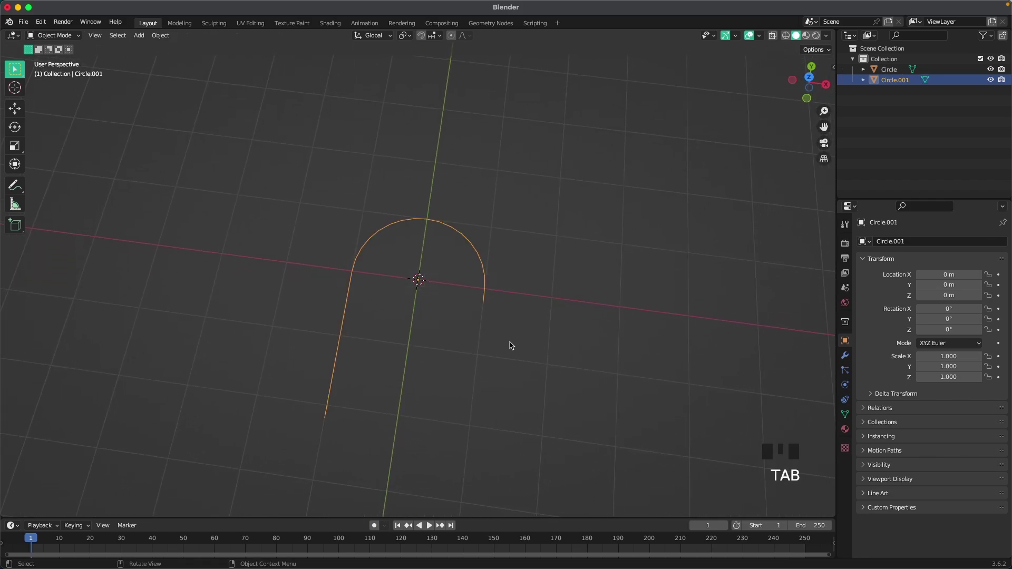
{"action": "left_click", "coordinate": [160, 35]}
{"action": "mouse_move", "coordinate": [227, 344]}
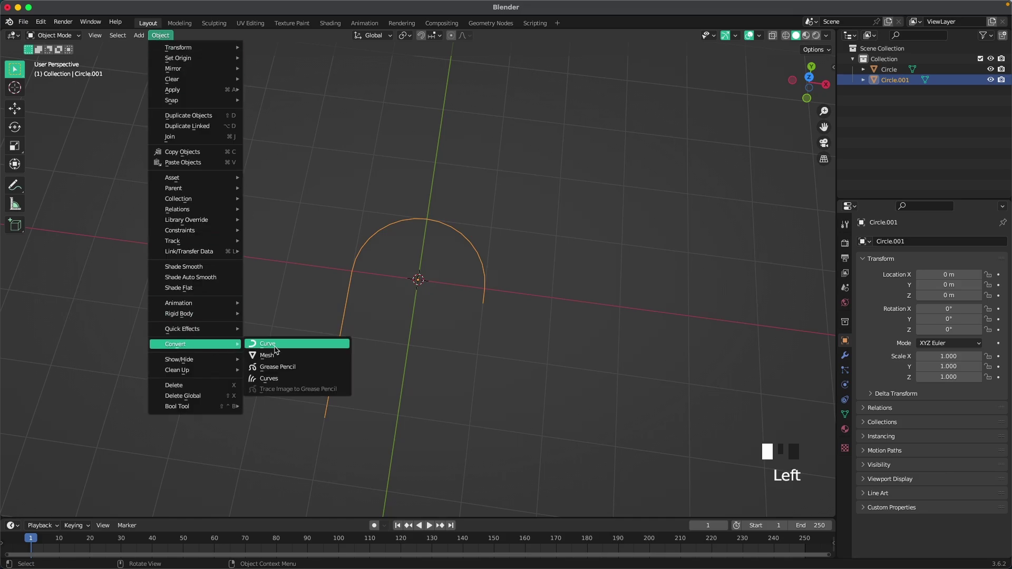
{"action": "left_click", "coordinate": [280, 345]}
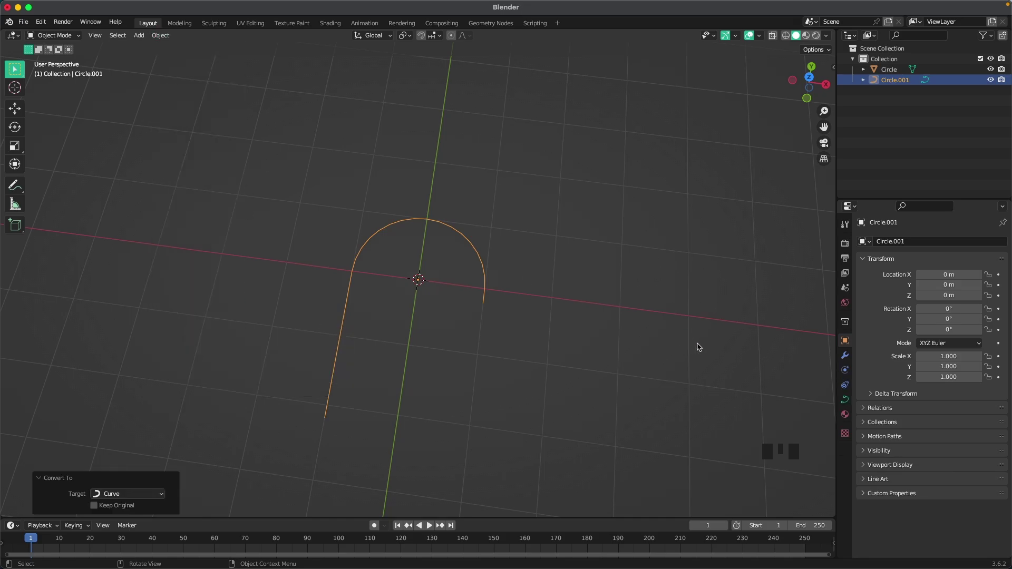
Give the hook curve a round bevel with a depth of 0.4 m.
{"action": "left_click", "coordinate": [845, 400]}
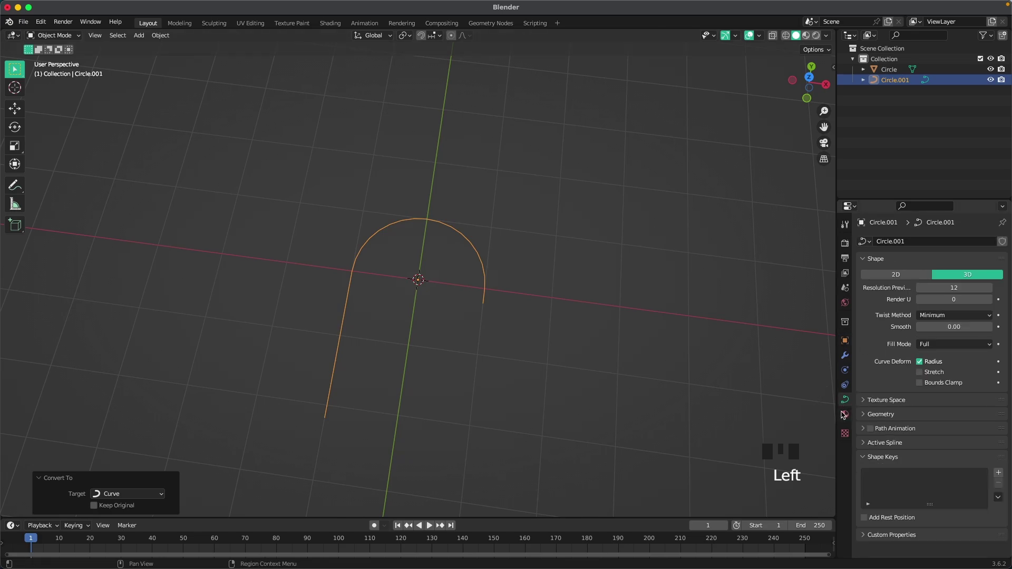
{"action": "left_click", "coordinate": [909, 415]}
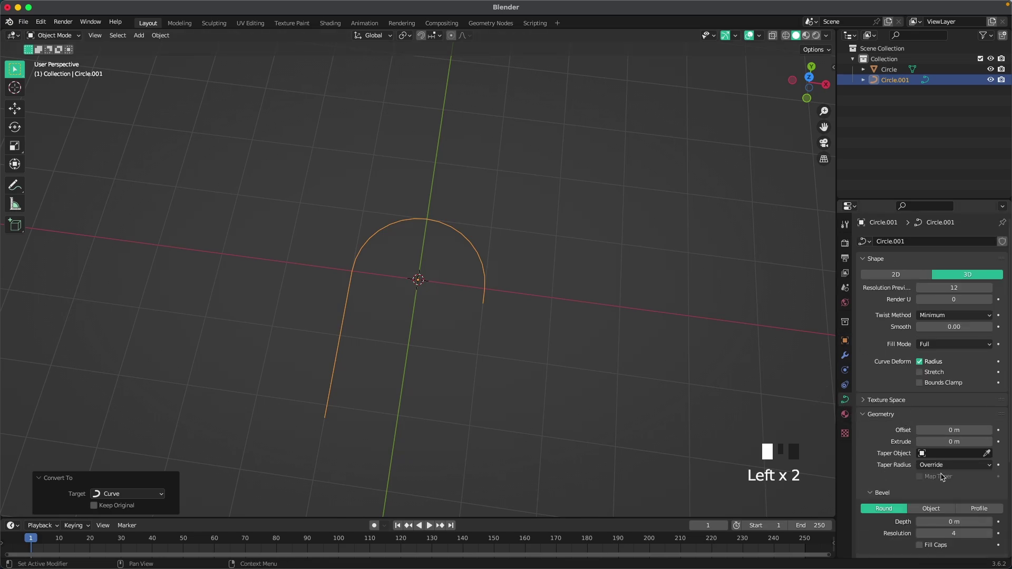
{"action": "left_click", "coordinate": [953, 522]}
{"action": "left_click_drag", "start_coordinate": [953, 522], "coordinate": [982, 522]}
{"action": "left_click", "coordinate": [944, 522]}
{"action": "key", "text": "BackSpace"}
{"action": "type", "text": ".4"}
{"action": "key", "text": "Return"}
{"action": "left_click", "coordinate": [695, 271]}
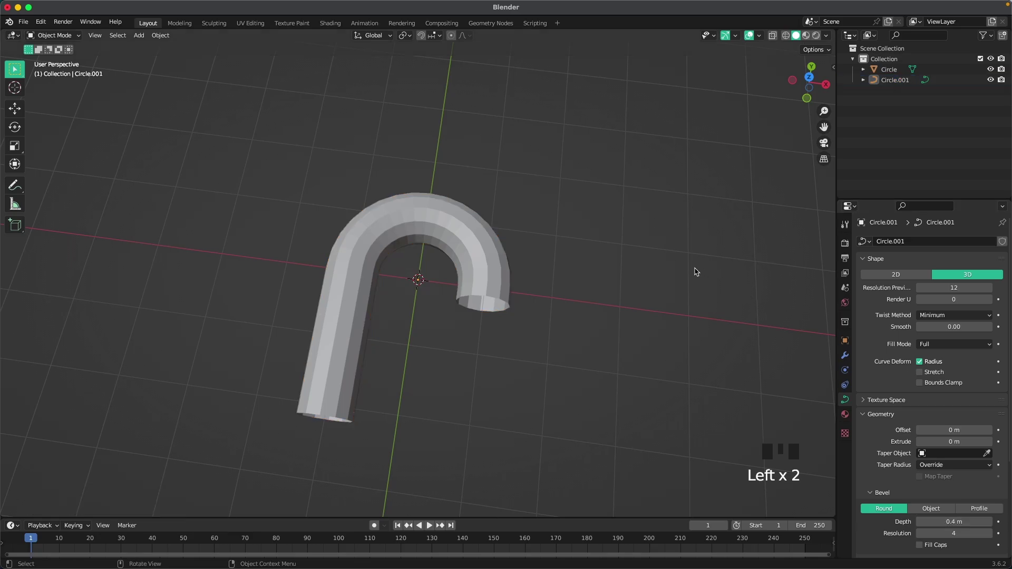
Convert the beveled hook curve back to a mesh.
{"action": "left_click", "coordinate": [421, 219]}
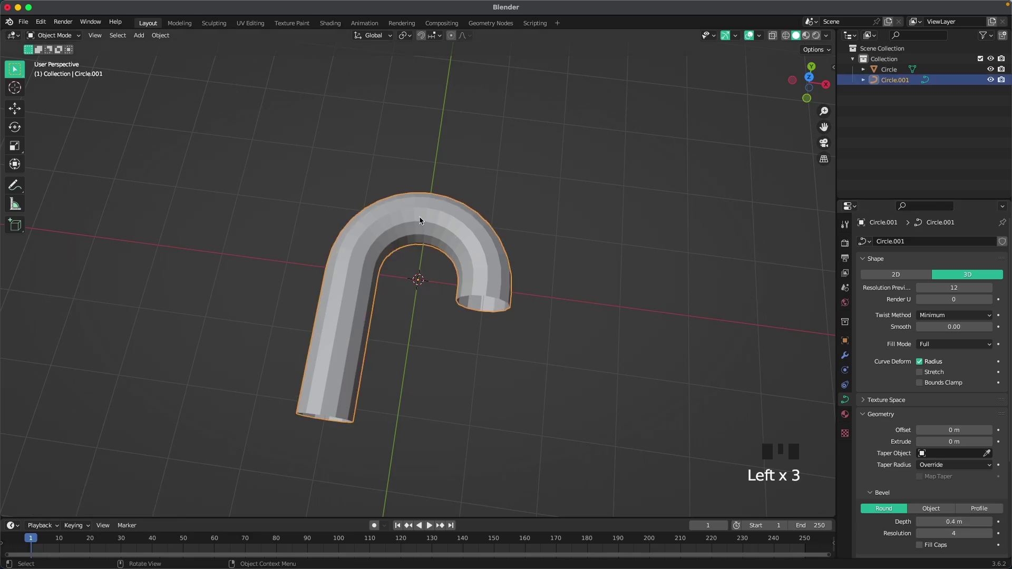
{"action": "right_click", "coordinate": [420, 218]}
{"action": "mouse_move", "coordinate": [408, 244]}
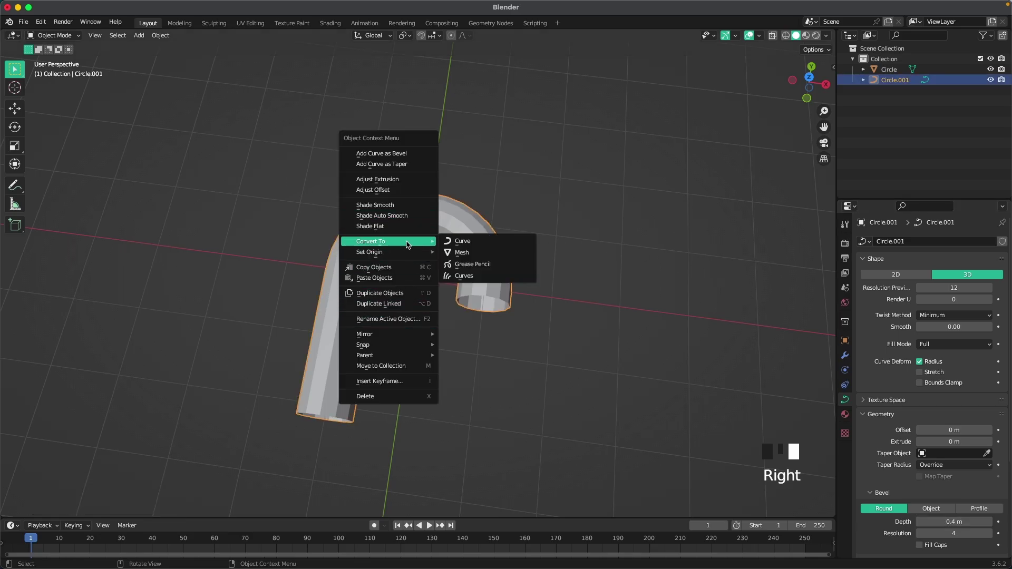
{"action": "left_click", "coordinate": [477, 254]}
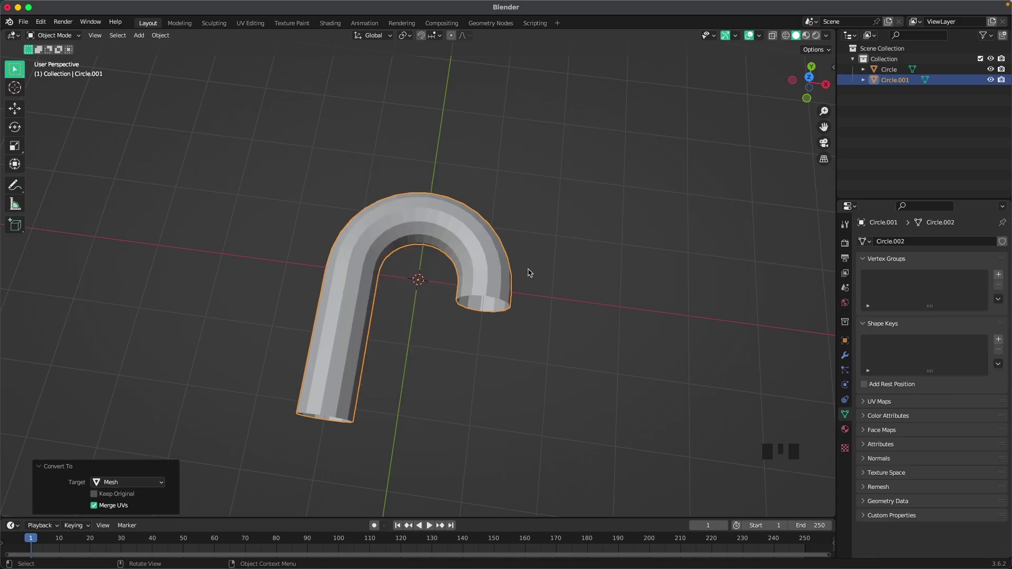
Select the open edge loops at both tube ends and move them about 0.26 m in the negative Y direction.
{"action": "key", "text": "Tab"}
{"action": "middle_click_drag", "start_coordinate": [547, 364], "coordinate": [511, 314], "text": "shift"}
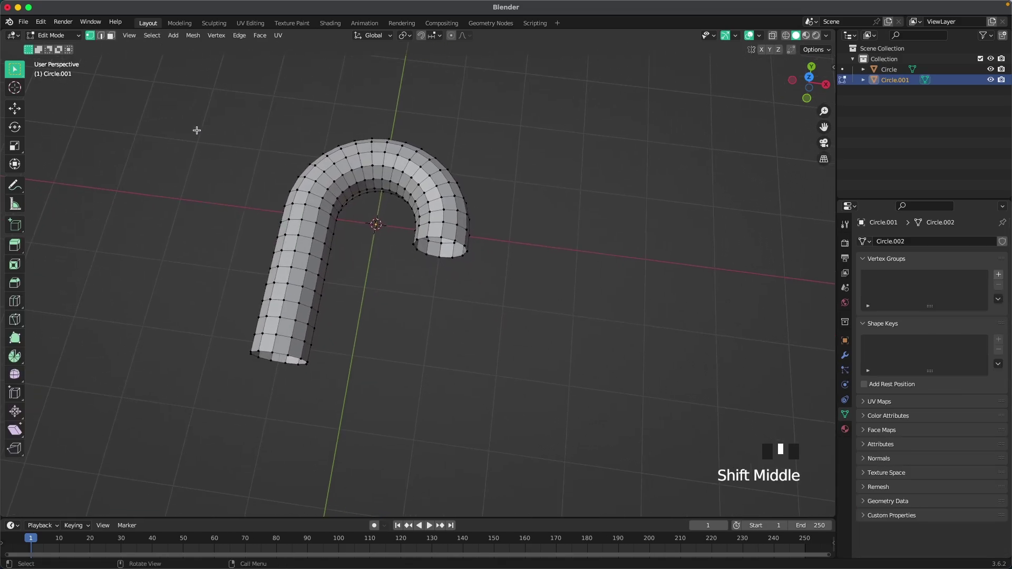
{"action": "left_click", "coordinate": [101, 37]}
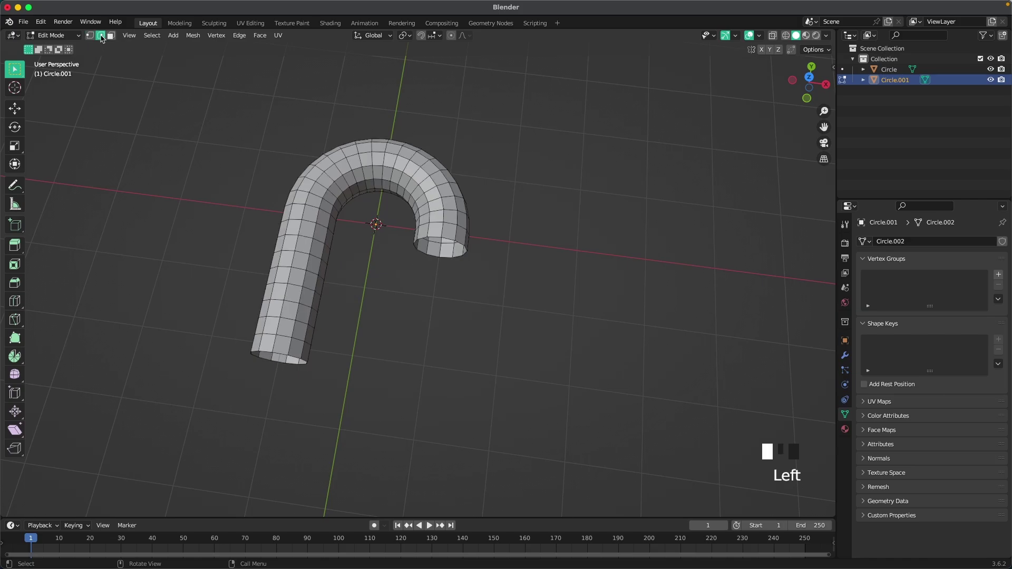
{"action": "left_click", "coordinate": [449, 241]}
{"action": "double_click", "coordinate": [449, 240]}
{"action": "left_click", "coordinate": [278, 354], "text": "shift"}
{"action": "double_click", "coordinate": [278, 354], "text": "shift"}
{"action": "key", "text": "g"}
{"action": "key", "text": "y"}
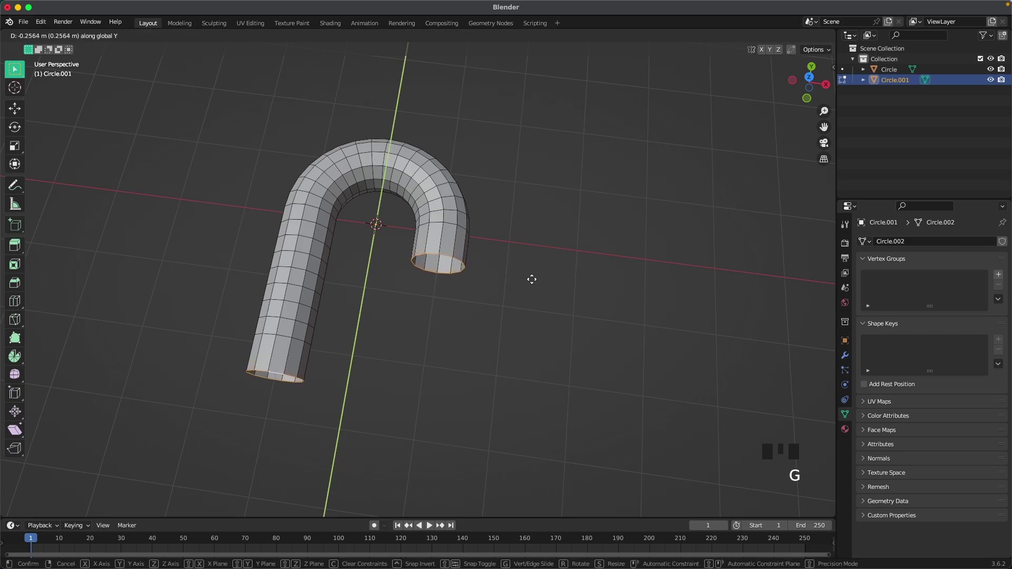
{"action": "left_click", "coordinate": [533, 278]}
Fill both tube ends with faces and round their rims with a five-segment bevel 0.348 m wide.
{"action": "key", "text": "f"}
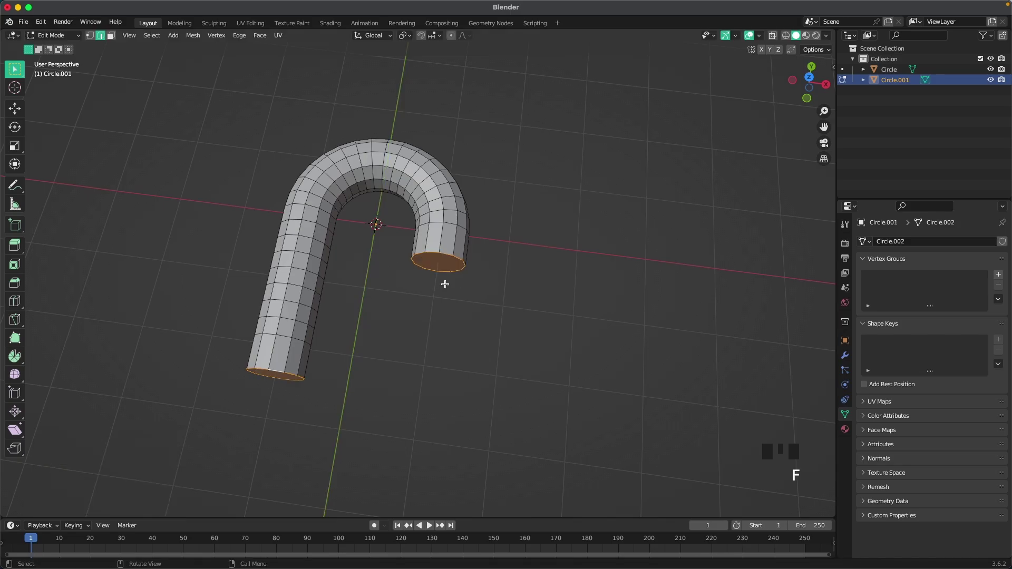
{"action": "key", "text": "ctrl+b"}
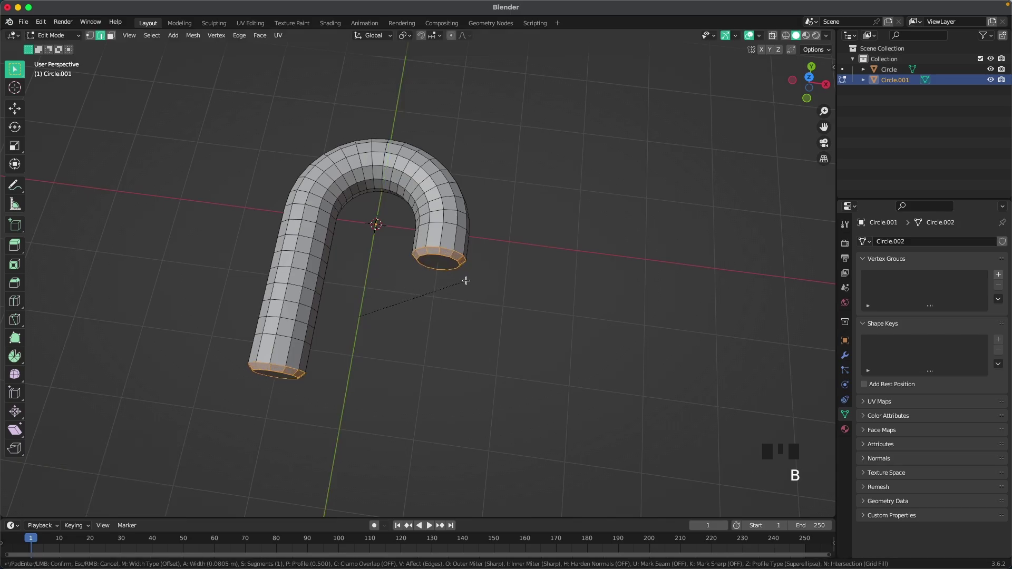
{"action": "scroll", "coordinate": [478, 276], "scroll_direction": "up", "scroll_amount": 3}
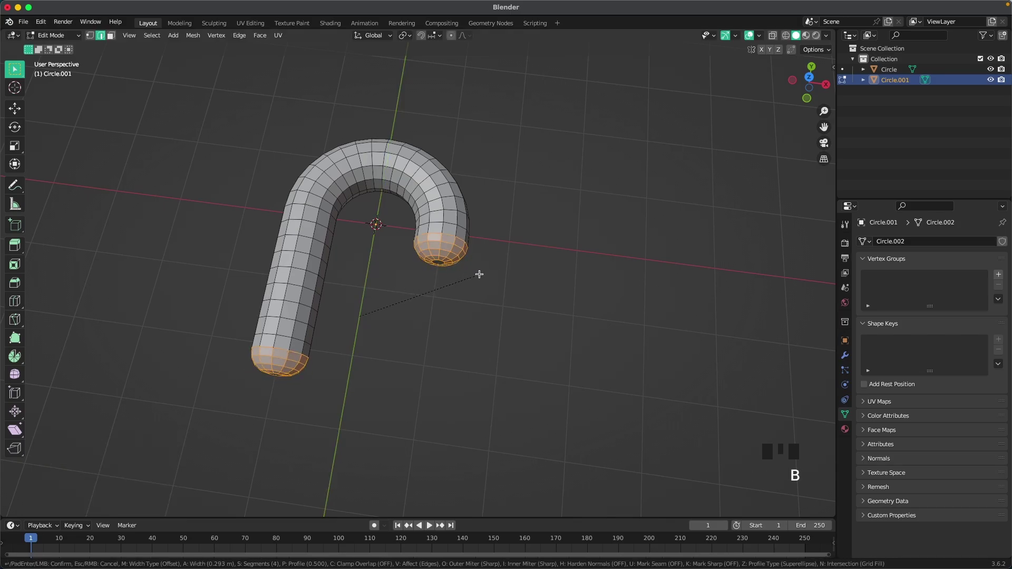
{"action": "scroll", "coordinate": [481, 272], "scroll_direction": "up", "scroll_amount": 1}
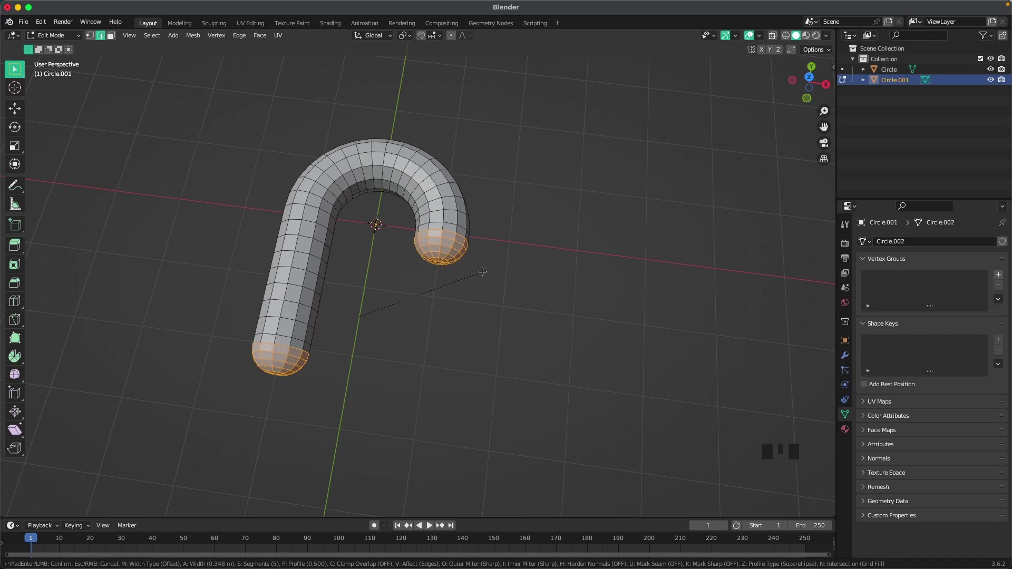
{"action": "left_click", "coordinate": [482, 272]}
{"action": "scroll", "coordinate": [561, 290], "scroll_direction": "down", "scroll_amount": 1}
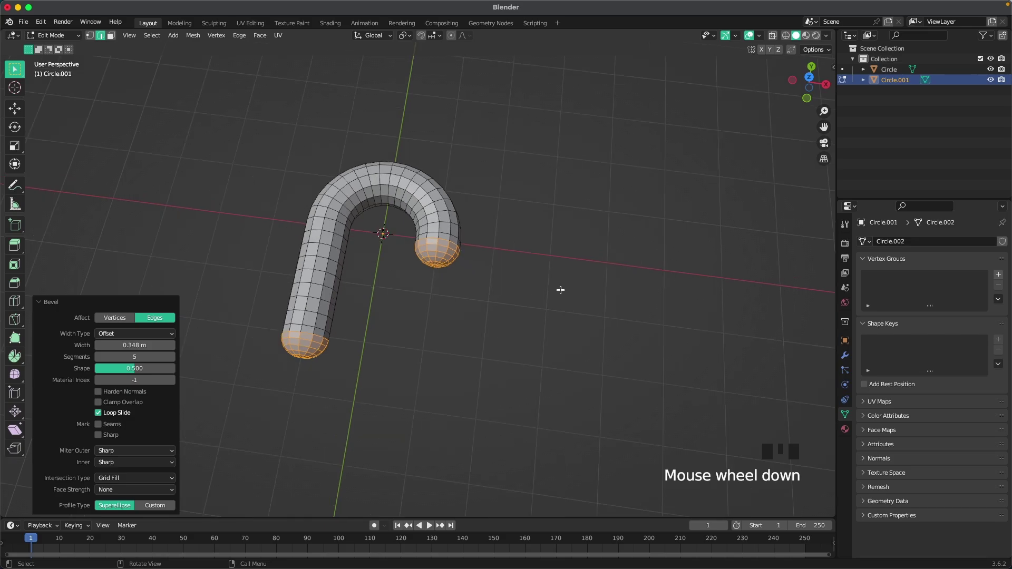
Add a level 2 subdivision to the tube in Object Mode and shade it auto smooth at 30°.
{"action": "key", "text": "Tab"}
{"action": "middle_click_drag", "start_coordinate": [464, 317], "coordinate": [495, 300], "text": "shift"}
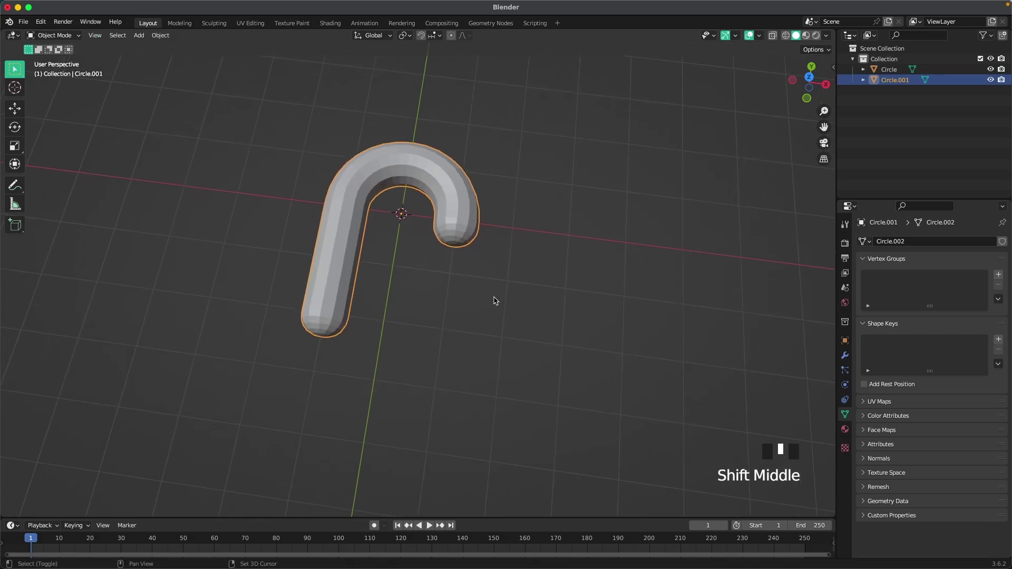
{"action": "key", "text": "ctrl+2"}
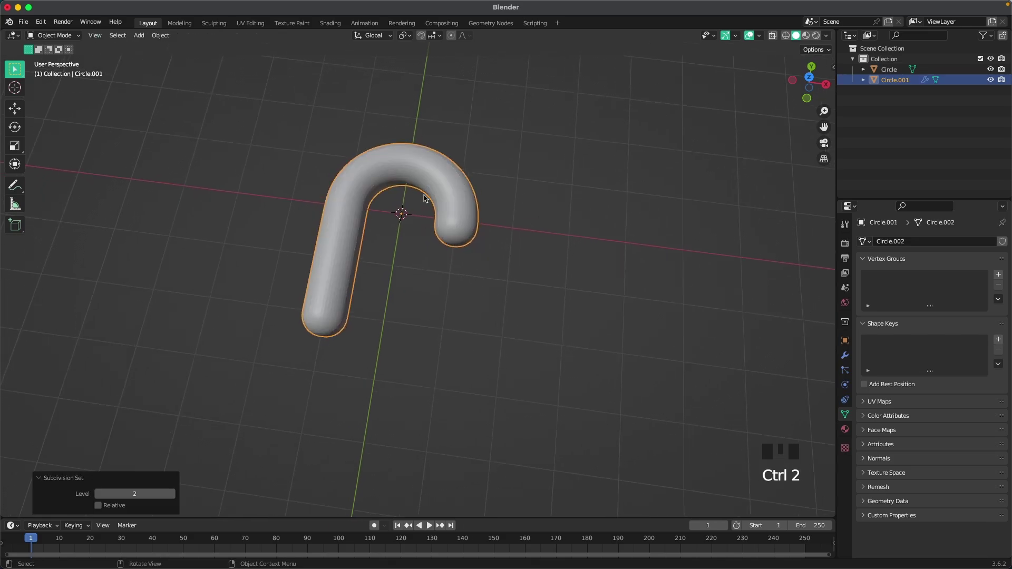
{"action": "right_click", "coordinate": [398, 173]}
{"action": "left_click", "coordinate": [395, 148]}
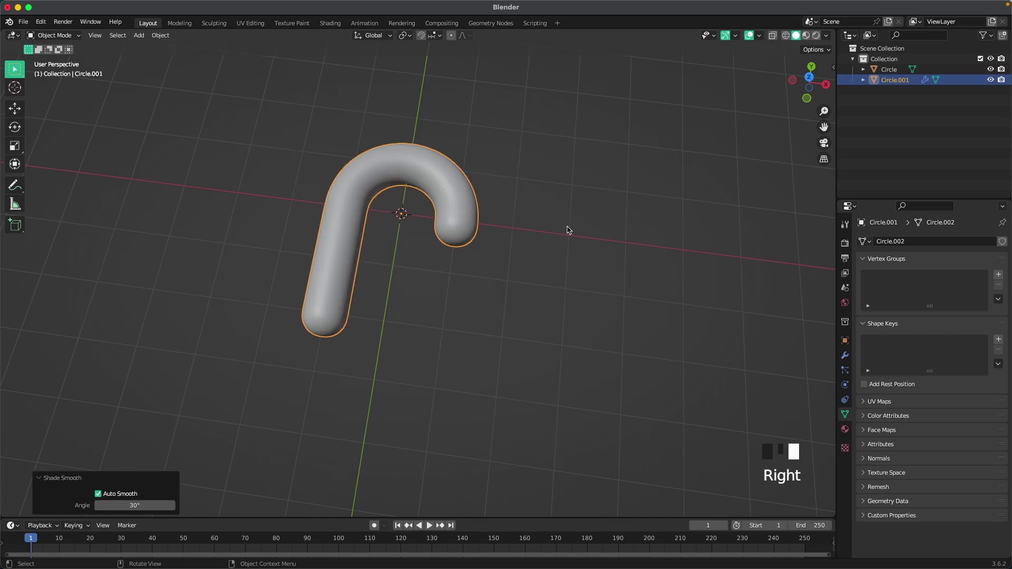
{"action": "scroll", "coordinate": [563, 229], "scroll_direction": "up", "scroll_amount": 1}
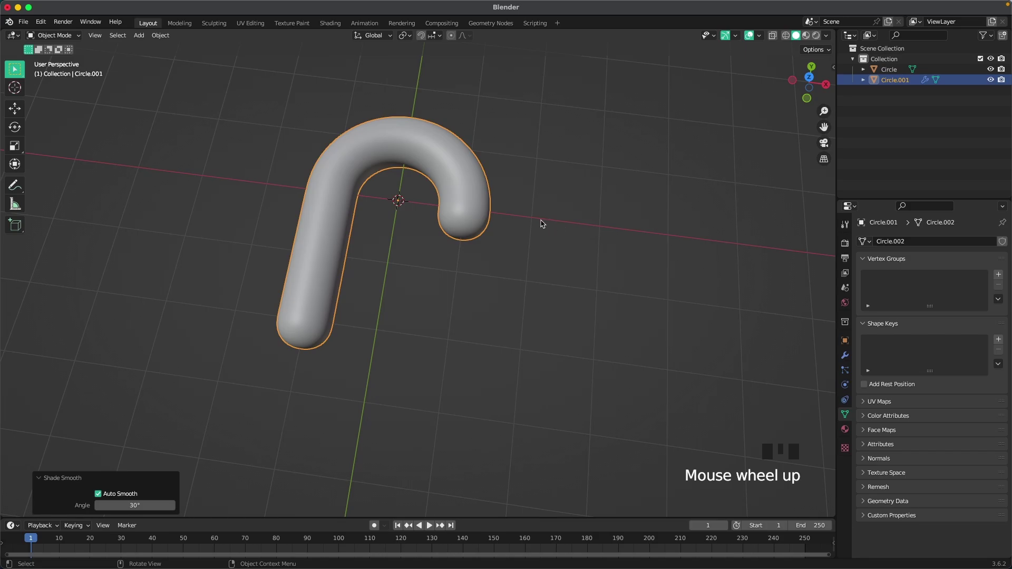
Un-subdivide the entire cane mesh in Edit Mode with 1 iteration, and return to Object Mode.
{"action": "key", "text": "Tab"}
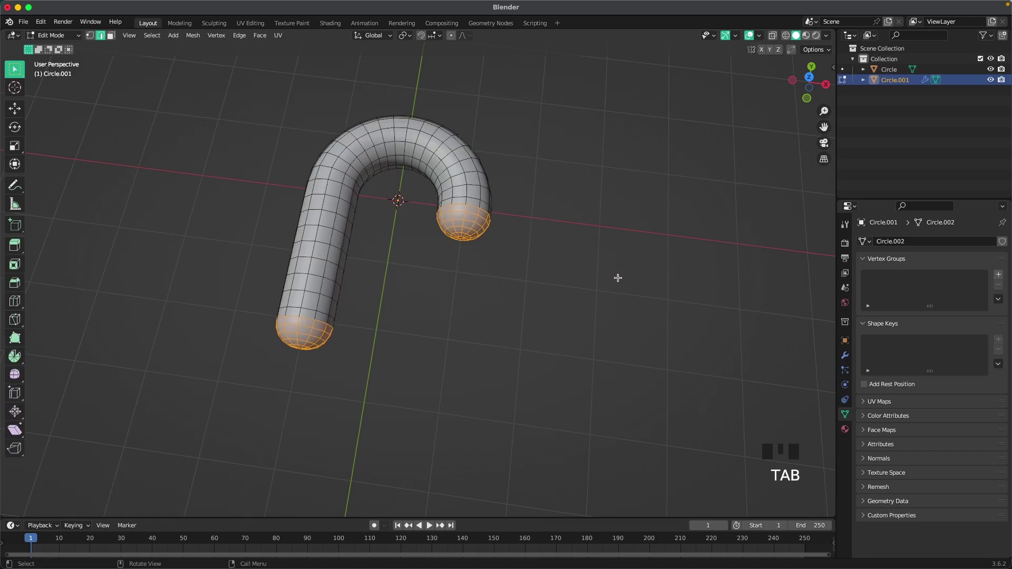
{"action": "key", "text": "a"}
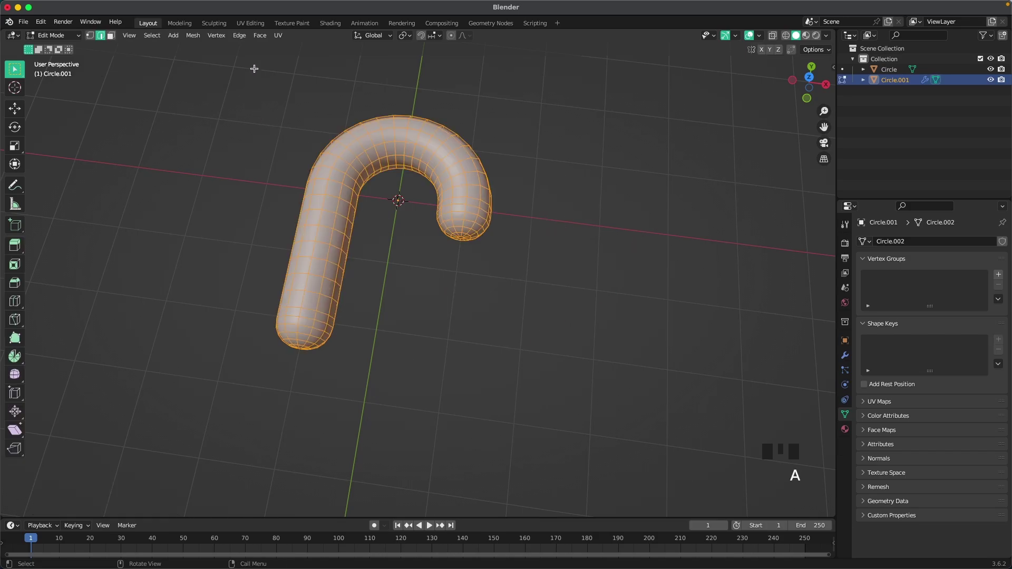
{"action": "left_click", "coordinate": [243, 39]}
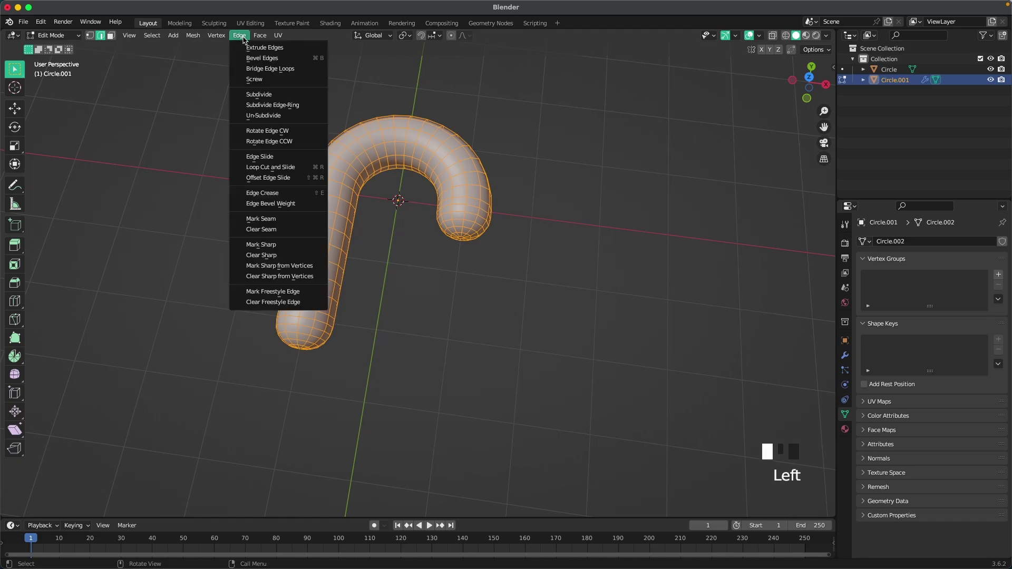
{"action": "left_click", "coordinate": [254, 117]}
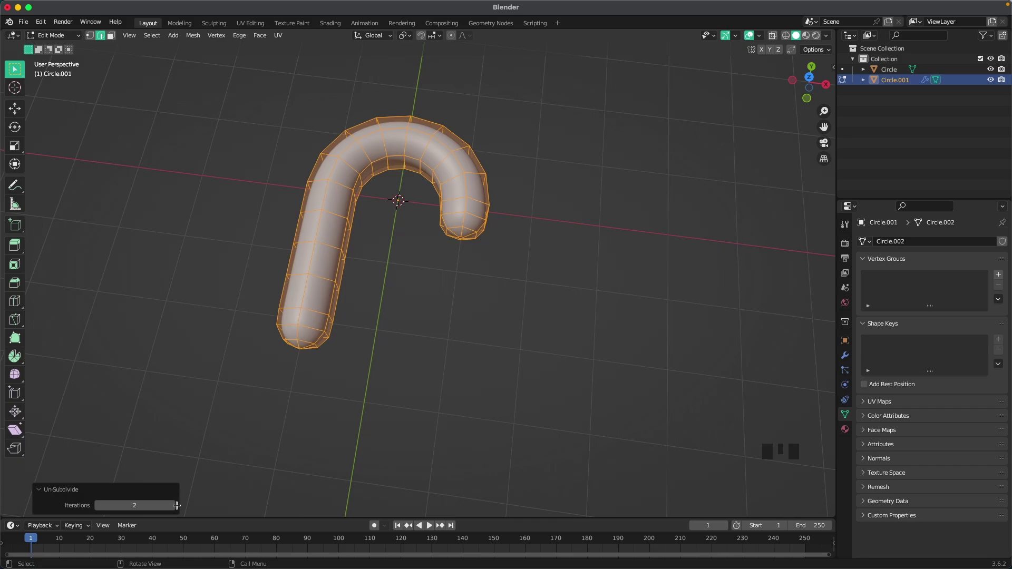
{"action": "left_click", "coordinate": [99, 506]}
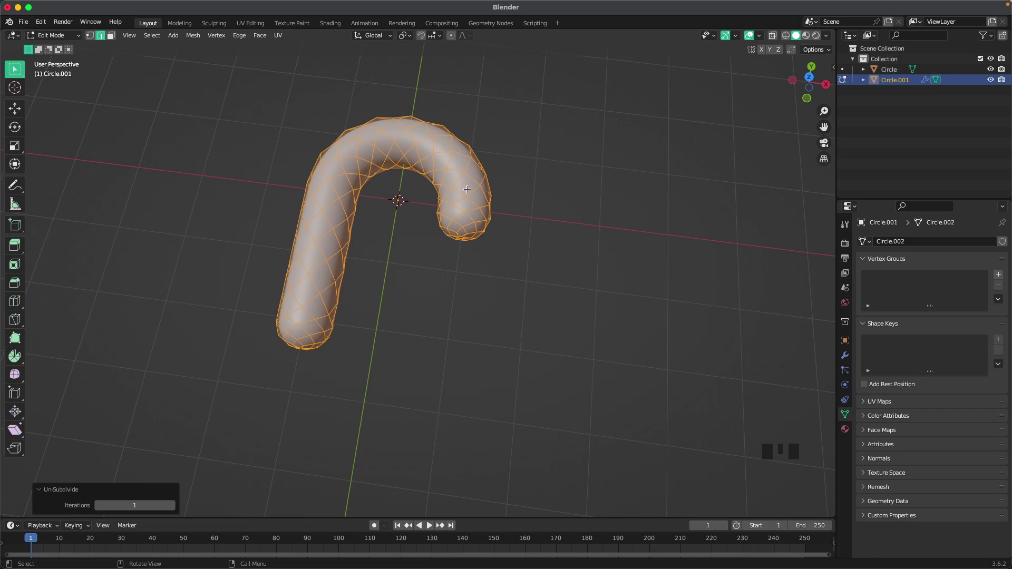
{"action": "key", "text": "Tab"}
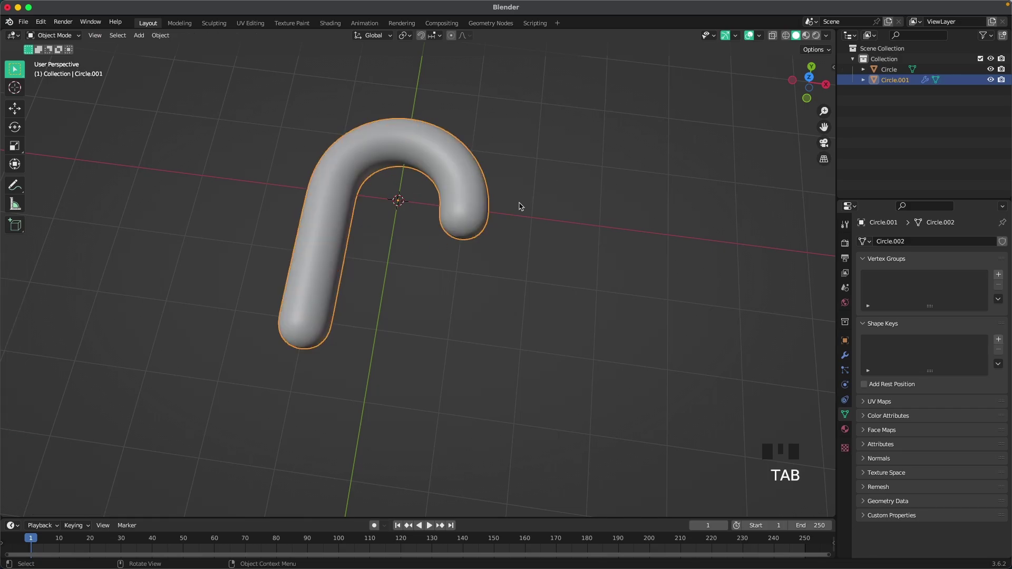
In front view, rotate the cane 90° about the X axis and move it about 0.13 m in X and 0.50 m in Z.
{"action": "key", "text": "grave"}
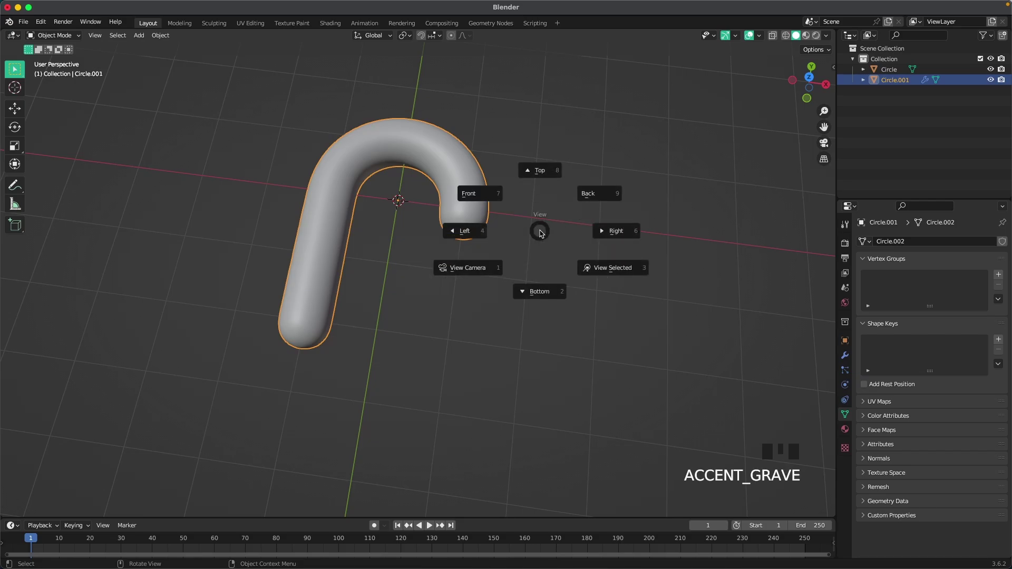
{"action": "left_click", "coordinate": [479, 196]}
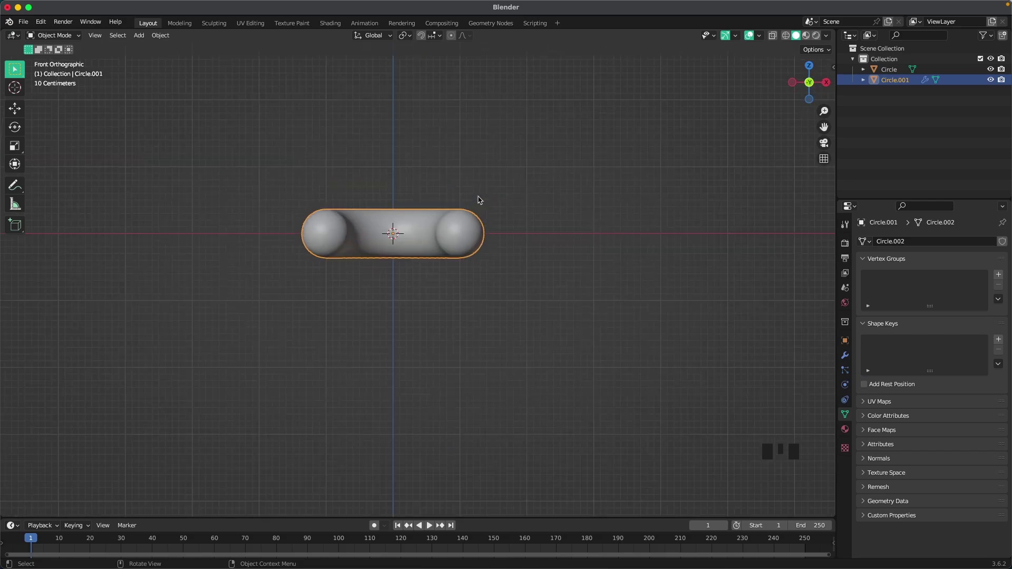
{"action": "type", "text": "rx90"}
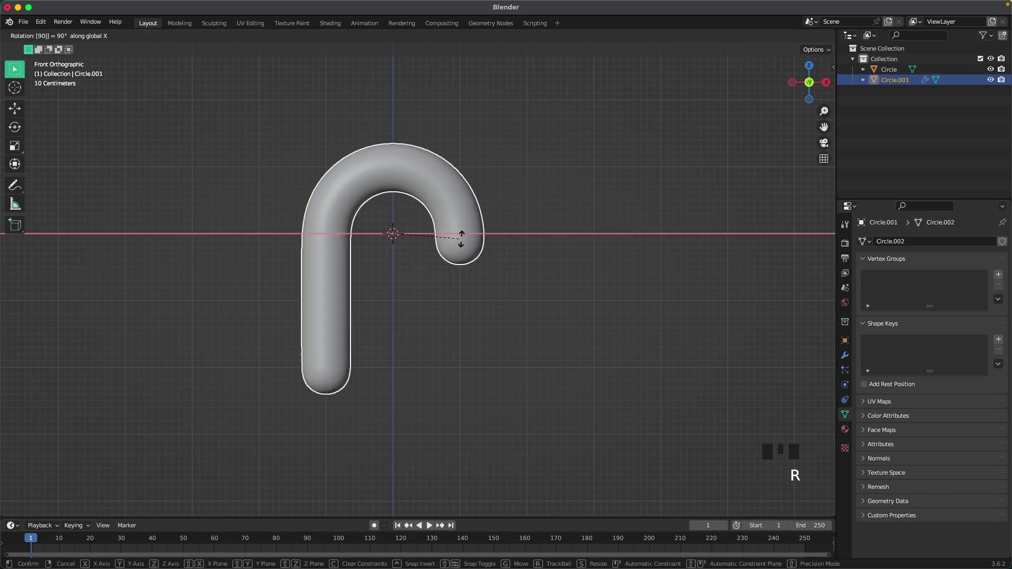
{"action": "key", "text": "Return"}
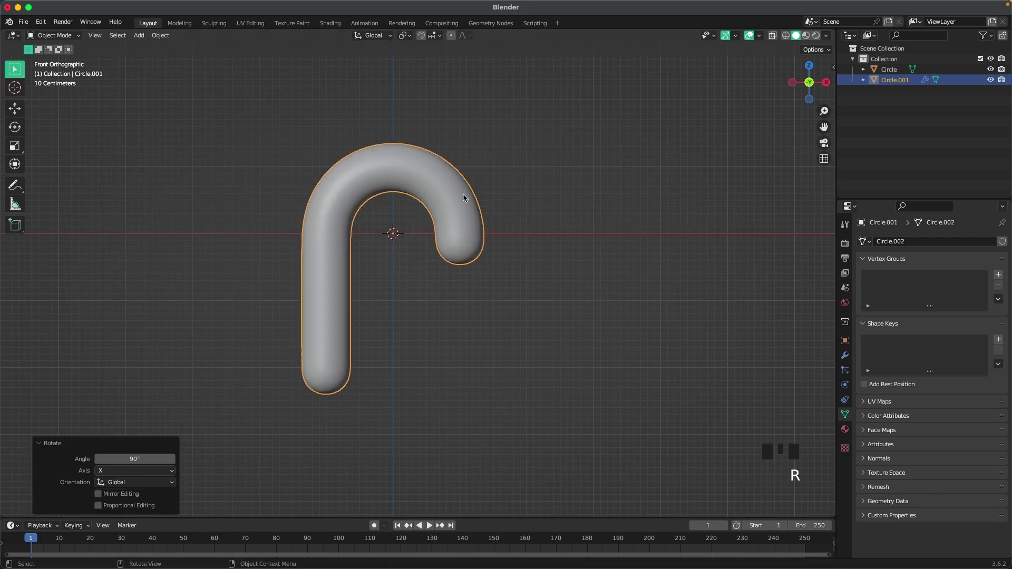
{"action": "key", "text": "g"}
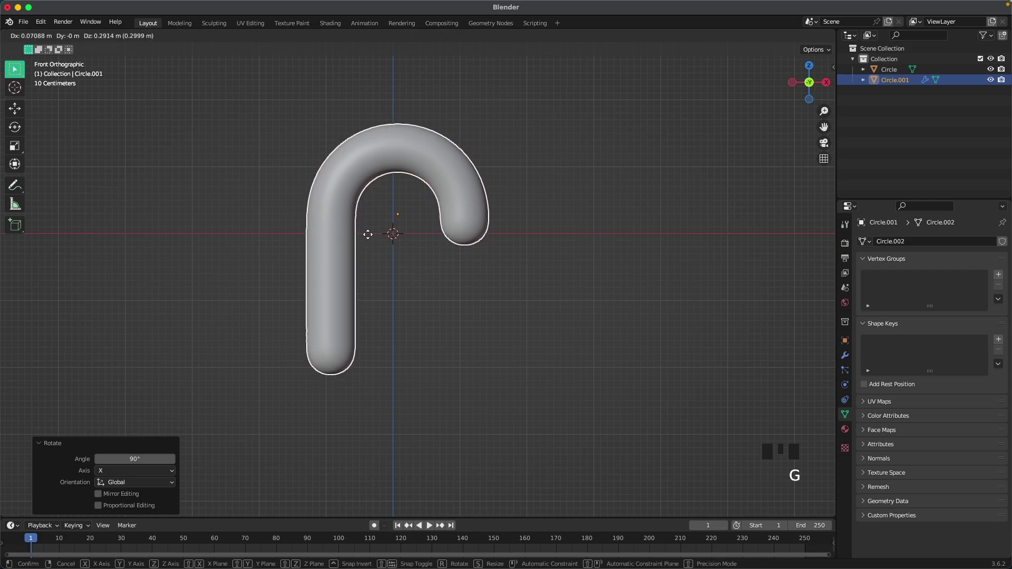
{"action": "left_click", "coordinate": [393, 234]}
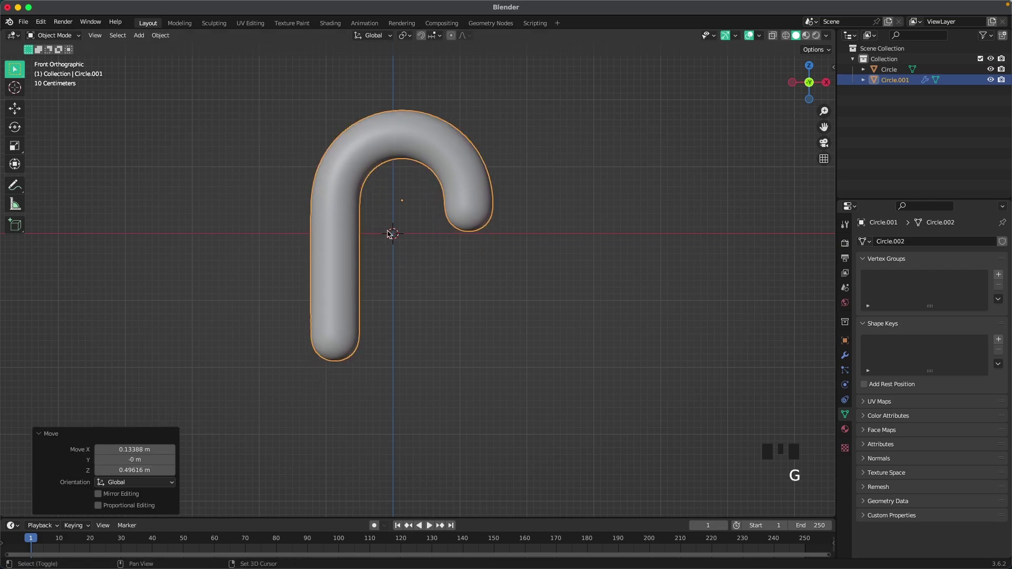
Add a 2 m mesh plane at the world origin and rotate it 90° about the X axis.
{"action": "key", "text": "shift+a"}
{"action": "mouse_move", "coordinate": [389, 234]}
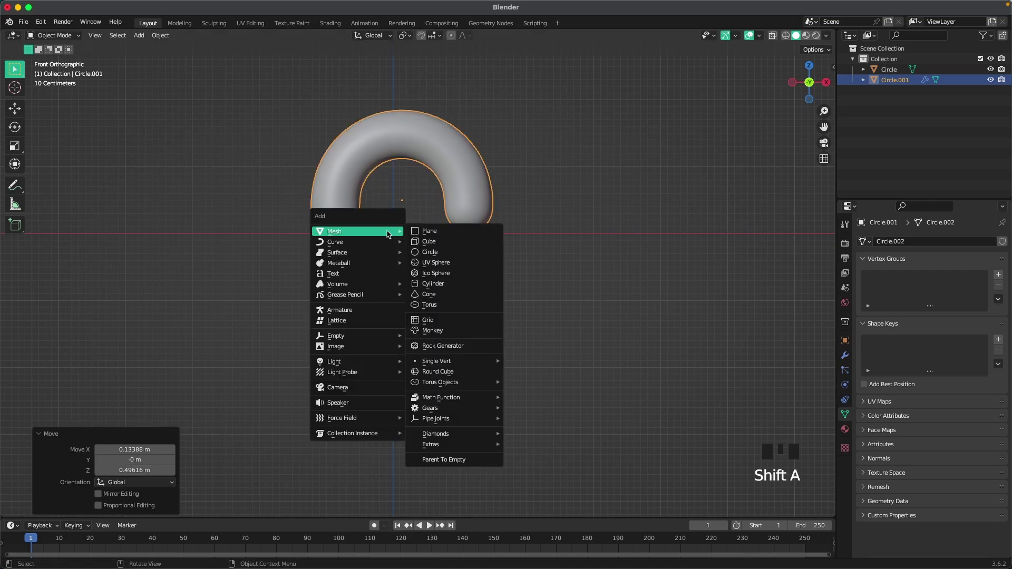
{"action": "left_click", "coordinate": [436, 232]}
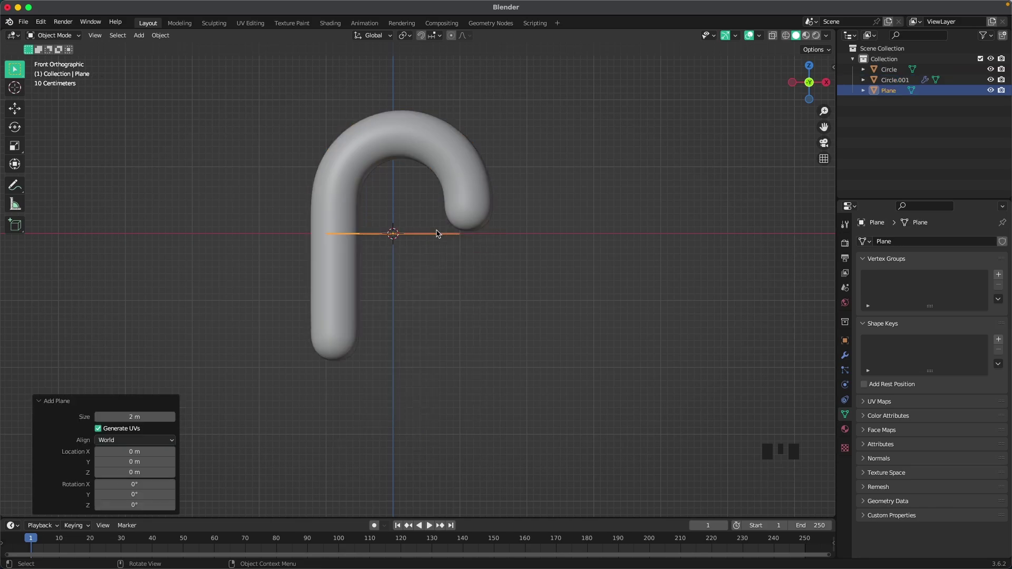
{"action": "key", "text": "r"}
{"action": "key", "text": "x"}
{"action": "key", "text": "9"}
{"action": "key", "text": "0"}
{"action": "key", "text": "Return"}
Move the plane about 10.96 m along Y behind the cane and scale its mesh up about 12 times in Edit Mode.
{"action": "middle_click_drag", "start_coordinate": [420, 212], "coordinate": [390, 226]}
{"action": "key", "text": "g"}
{"action": "key", "text": "y"}
{"action": "left_click", "coordinate": [326, 182]}
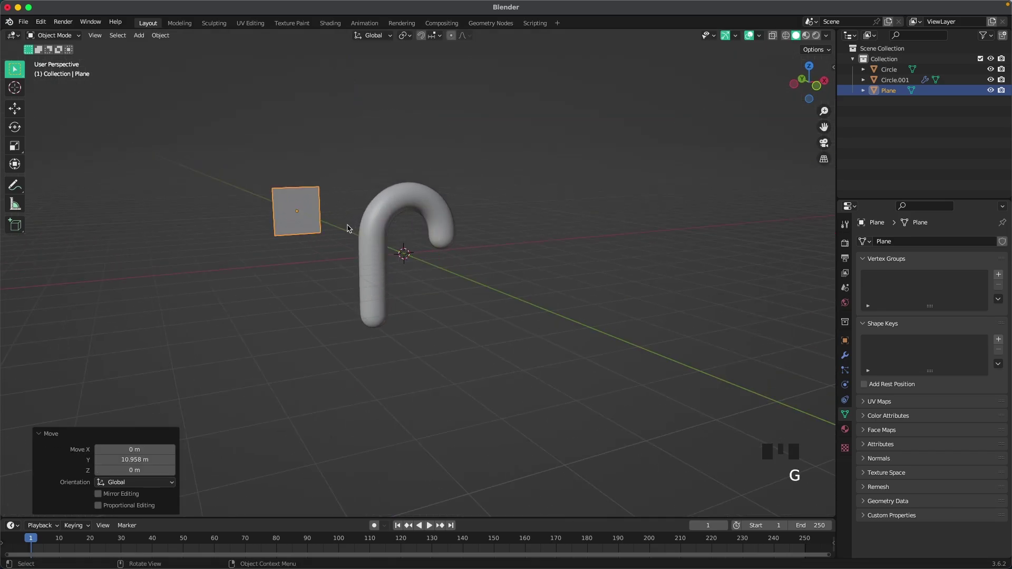
{"action": "key", "text": "Tab"}
{"action": "key", "text": "s"}
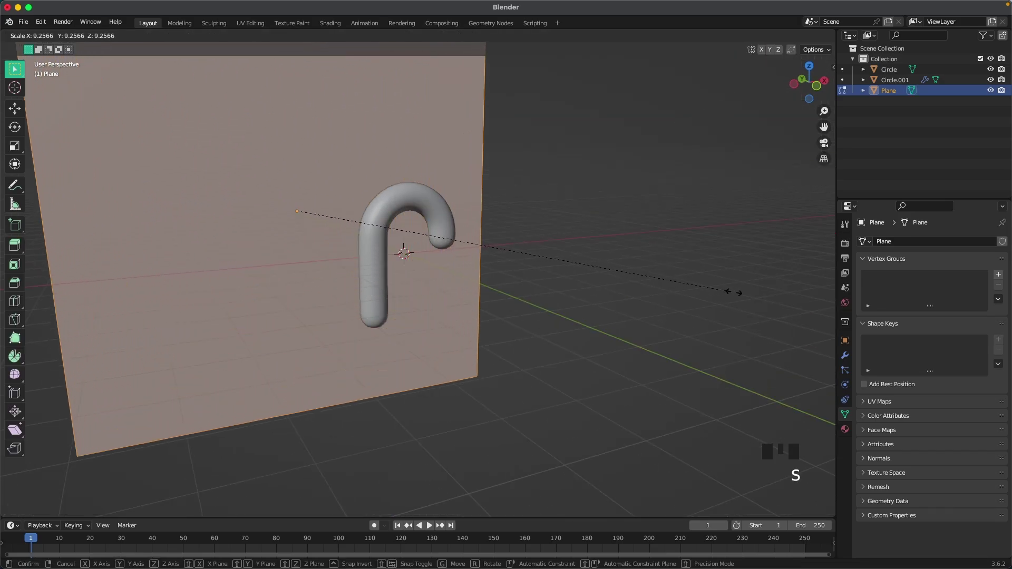
{"action": "left_click", "coordinate": [30, 312]}
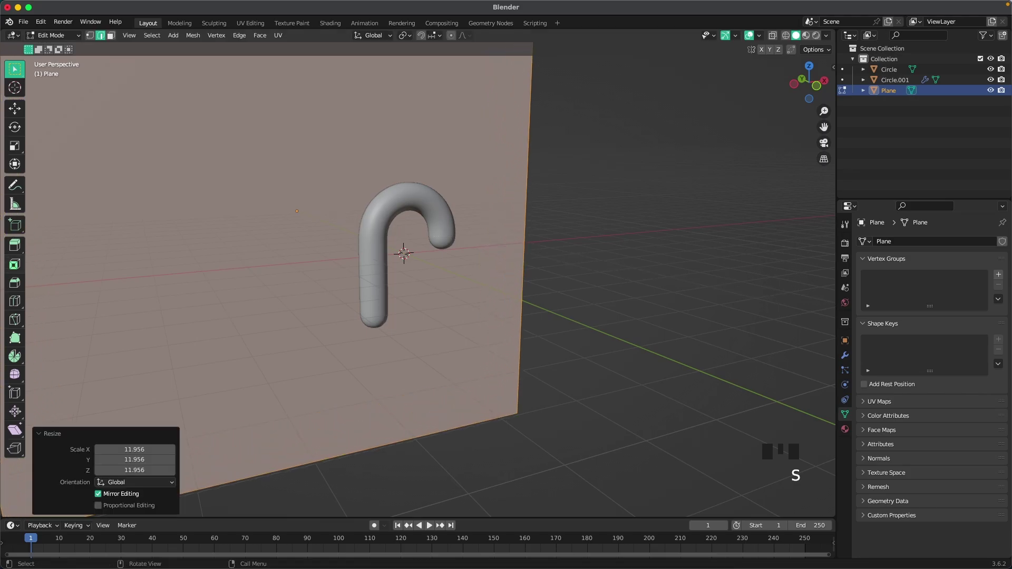
{"action": "key", "text": "Tab"}
Add a camera from the front view and move it about 5.09 m in the negative Y direction, in front of the cane.
{"action": "key", "text": "grave"}
{"action": "left_click", "coordinate": [537, 200]}
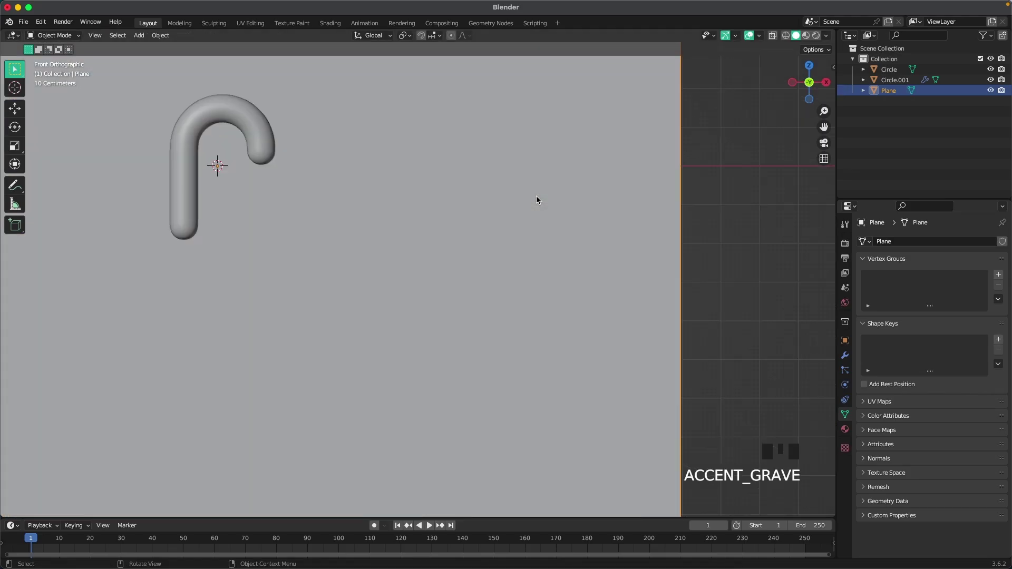
{"action": "middle_click_drag", "start_coordinate": [311, 237], "coordinate": [529, 346], "text": "shift"}
{"action": "scroll", "coordinate": [418, 278], "scroll_direction": "up", "scroll_amount": 2}
{"action": "key", "text": "shift+a"}
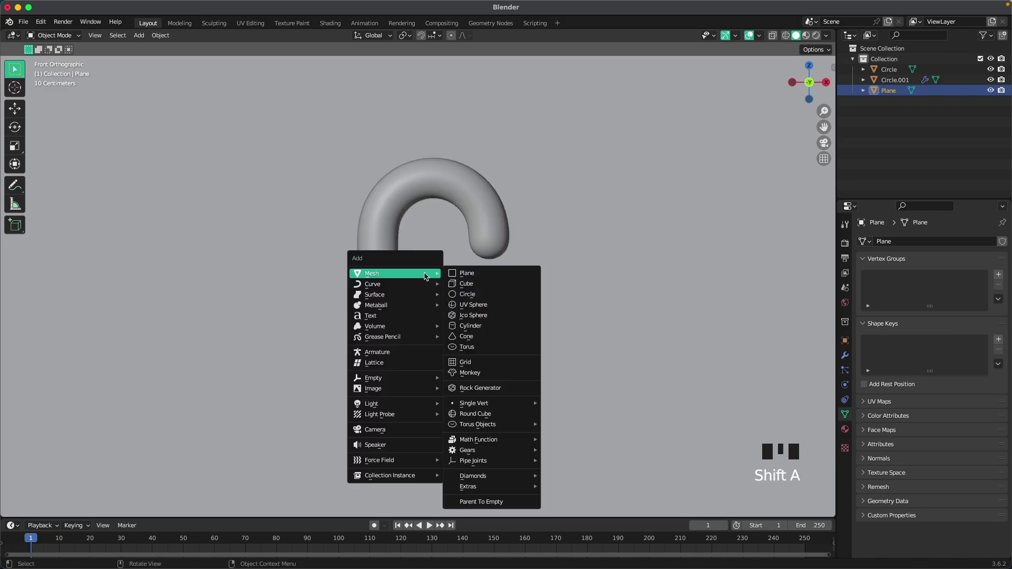
{"action": "left_click", "coordinate": [399, 429]}
{"action": "middle_click_drag", "start_coordinate": [363, 278], "coordinate": [429, 296]}
{"action": "scroll", "coordinate": [429, 295], "scroll_direction": "down", "scroll_amount": 3}
{"action": "key", "text": "g"}
{"action": "key", "text": "y"}
{"action": "left_click", "coordinate": [527, 339]}
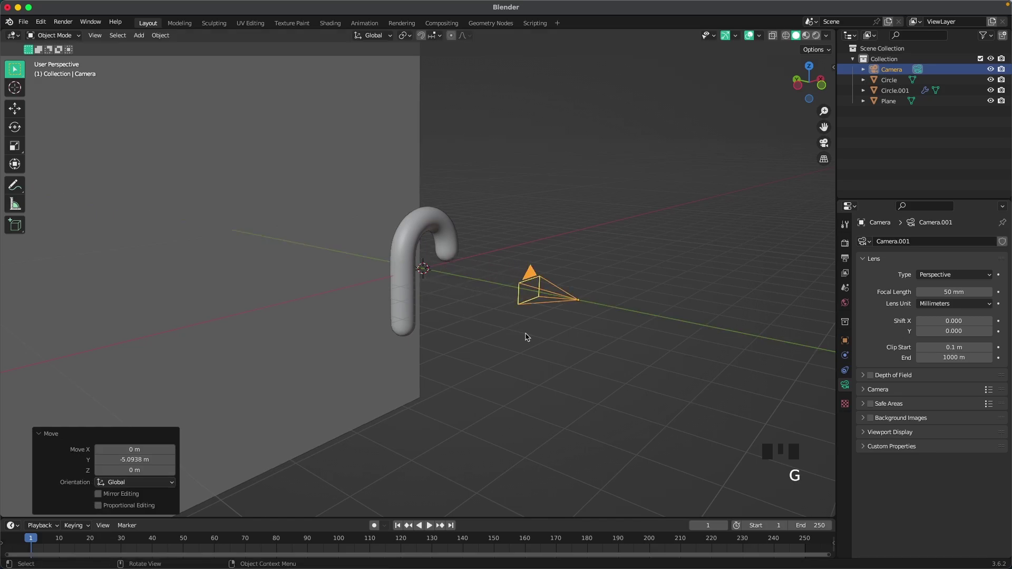
Set the output's vertical resolution to 1920 px for a square render frame.
{"action": "left_click", "coordinate": [845, 258]}
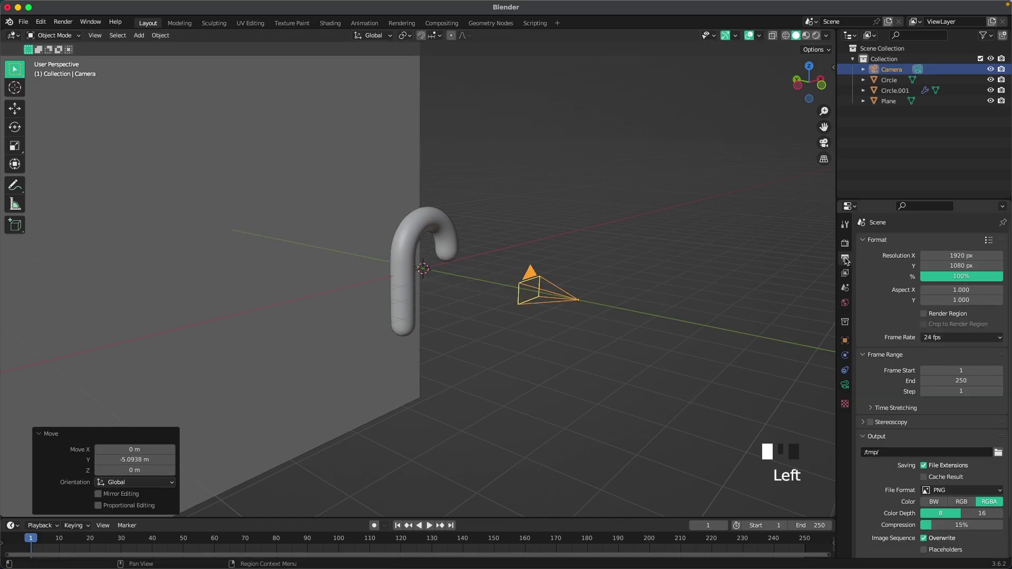
{"action": "double_click", "coordinate": [963, 267]}
{"action": "type", "text": "1920"}
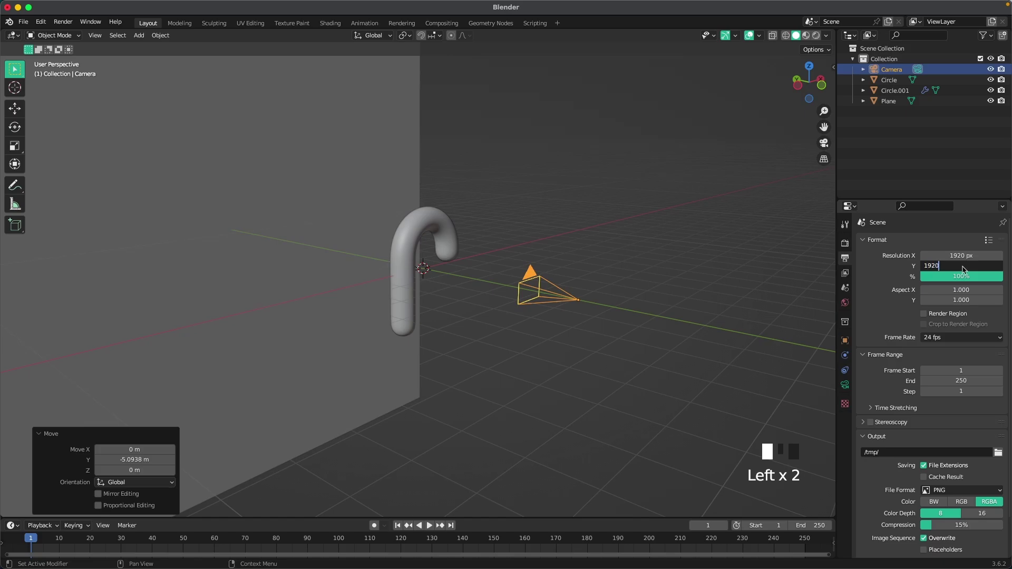
{"action": "key", "text": "Return"}
Look through the camera and move it back about 2.33 m along its local Z axis to frame the whole cane.
{"action": "key", "text": "grave"}
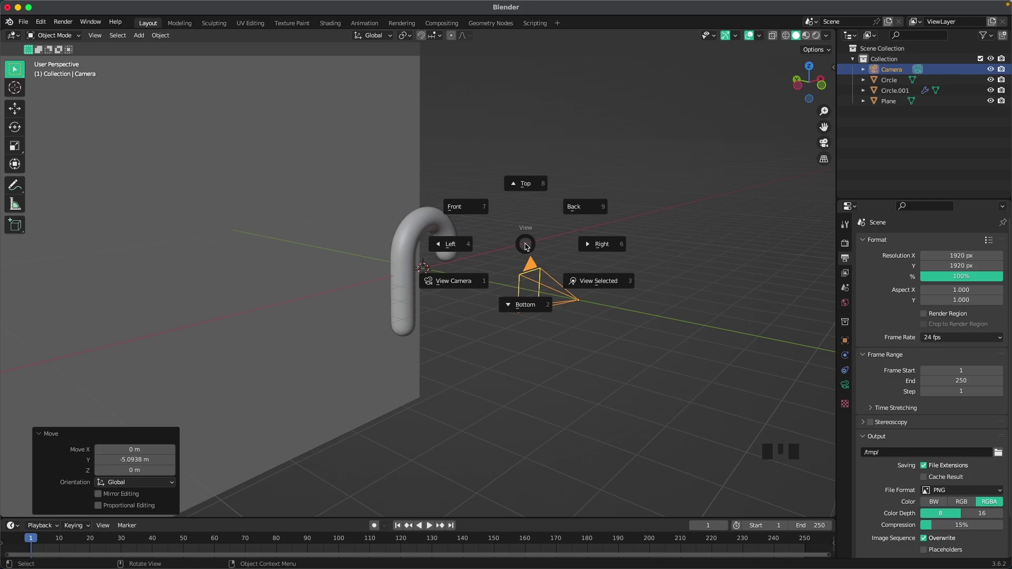
{"action": "left_click", "coordinate": [453, 282]}
{"action": "scroll", "coordinate": [486, 287], "scroll_direction": "down", "scroll_amount": 3}
{"action": "key", "text": "g"}
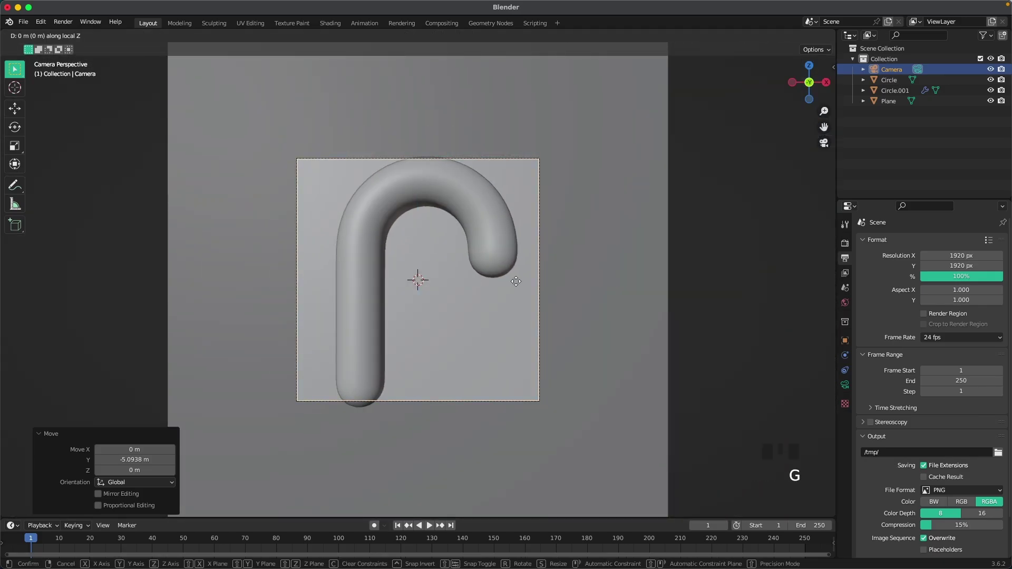
{"action": "left_click", "coordinate": [536, 328]}
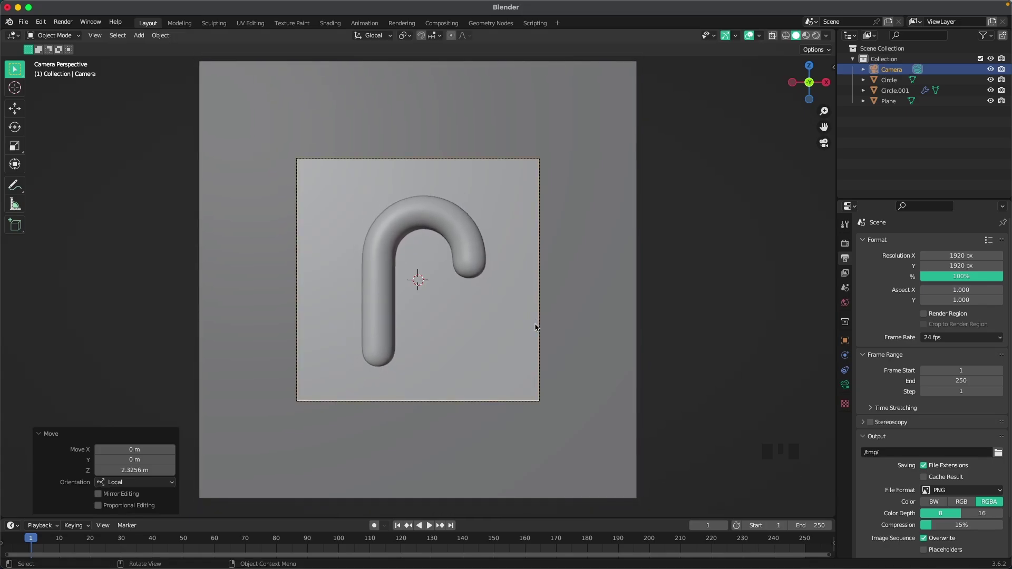
Move the cane about 0.24 m in X and -0.13 m in Z, and rotate it about -31.7° around the Z axis.
{"action": "left_click", "coordinate": [458, 244]}
{"action": "key", "text": "g"}
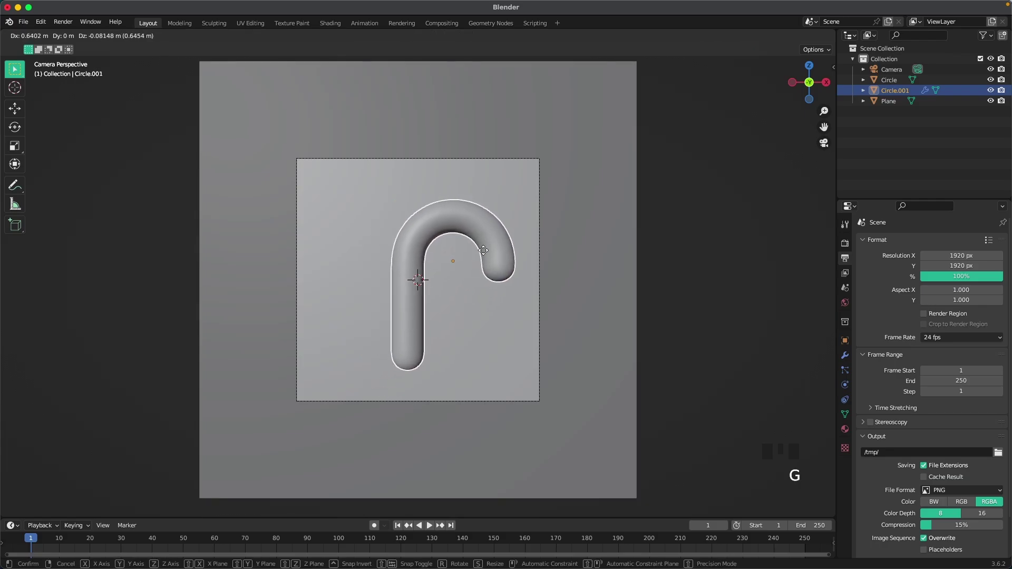
{"action": "left_click", "coordinate": [466, 247]}
{"action": "key", "text": "r"}
{"action": "key", "text": "z"}
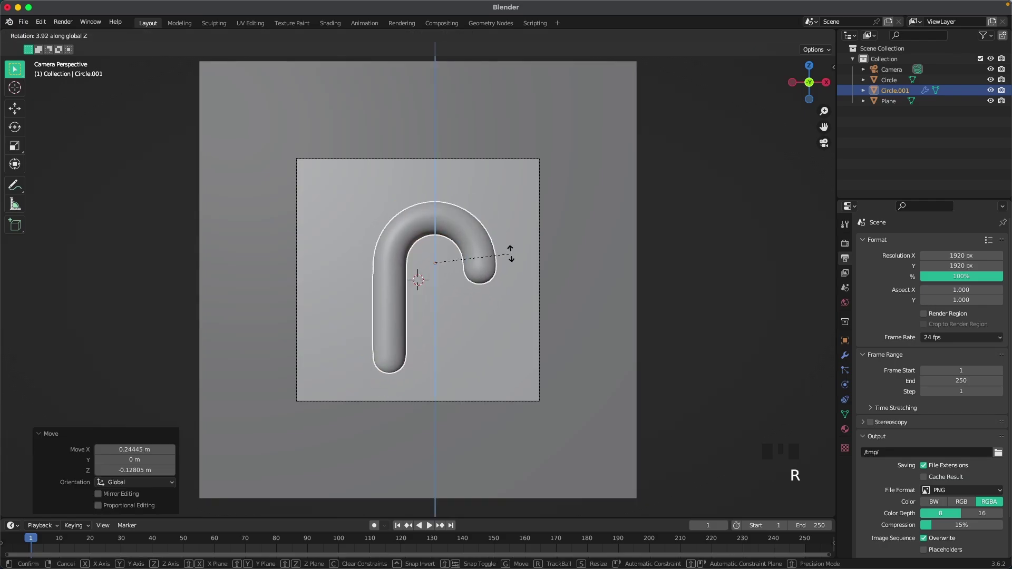
{"action": "left_click", "coordinate": [495, 207]}
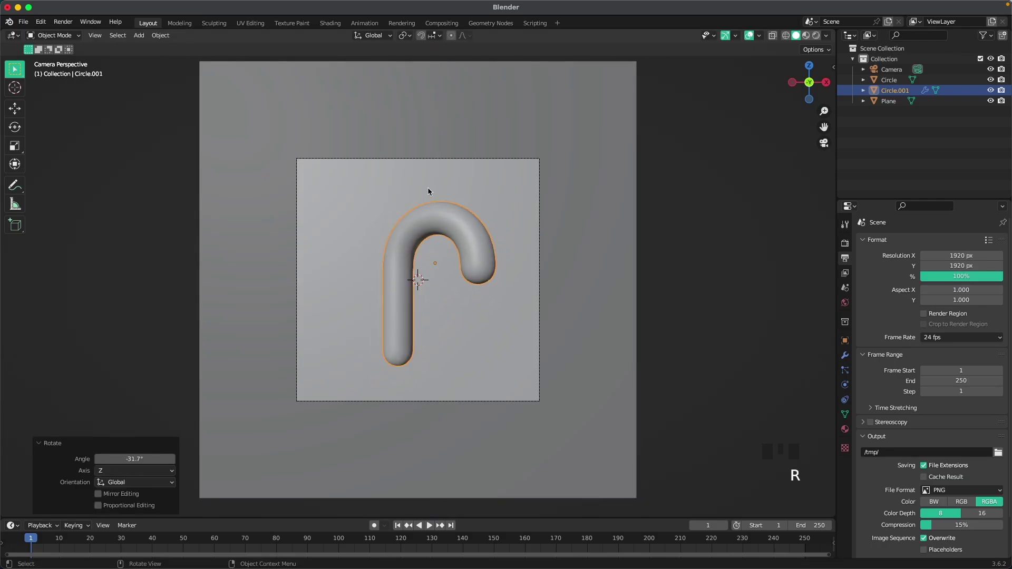
Tilt the cane clockwise in the camera view and move it about -0.15 m in X and -0.09 m in Z.
{"action": "key", "text": "r"}
{"action": "left_click", "coordinate": [453, 163]}
{"action": "key", "text": "g"}
{"action": "left_click", "coordinate": [438, 176]}
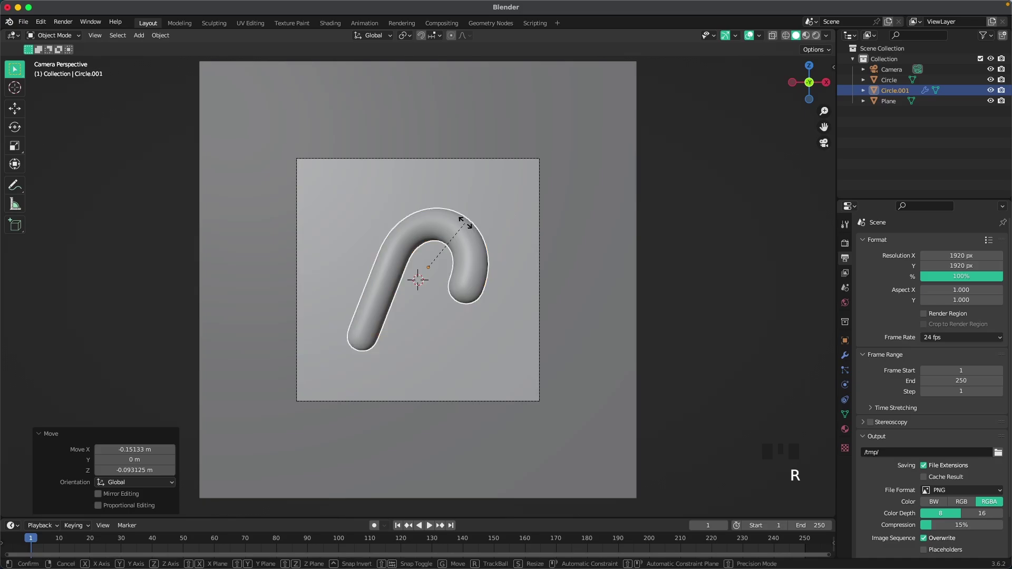
{"action": "key", "text": "r"}
{"action": "key", "text": "r"}
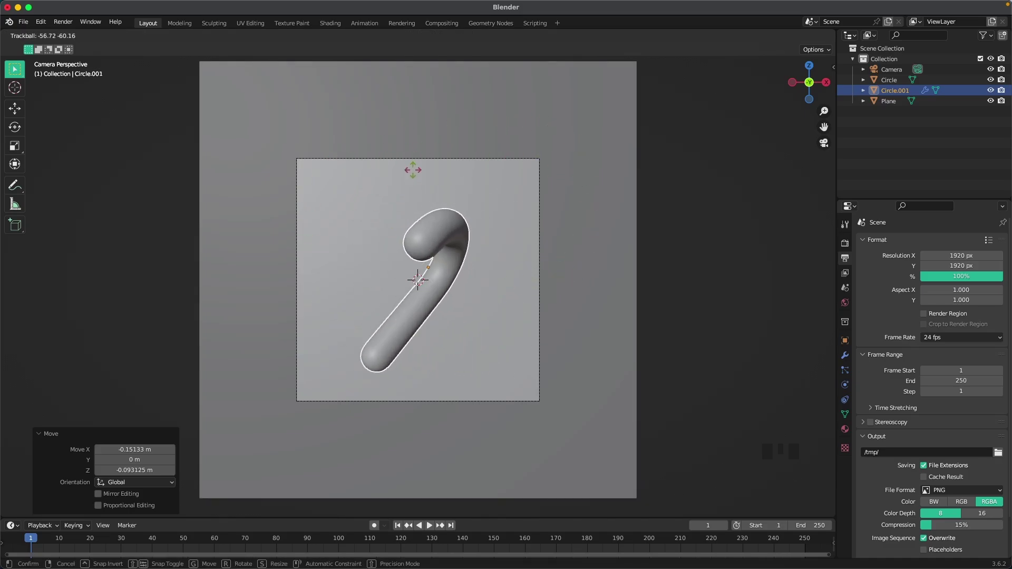
{"action": "right_click", "coordinate": [473, 260]}
Scale the cane's whole mesh up slightly in Edit Mode, return to Object Mode and deselect it.
{"action": "scroll", "coordinate": [497, 278], "scroll_direction": "up", "scroll_amount": 1}
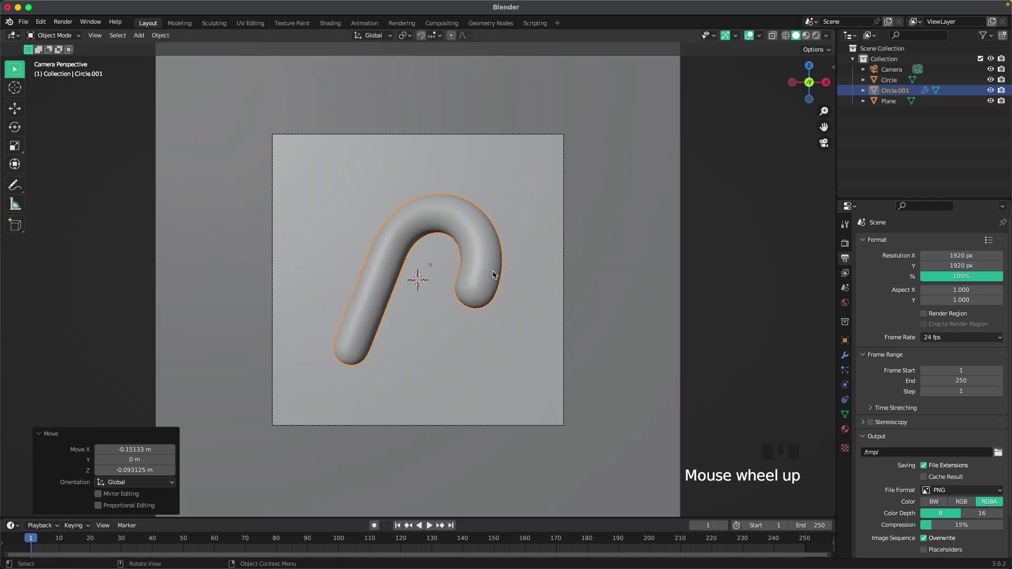
{"action": "scroll", "coordinate": [504, 267], "scroll_direction": "up", "scroll_amount": 2}
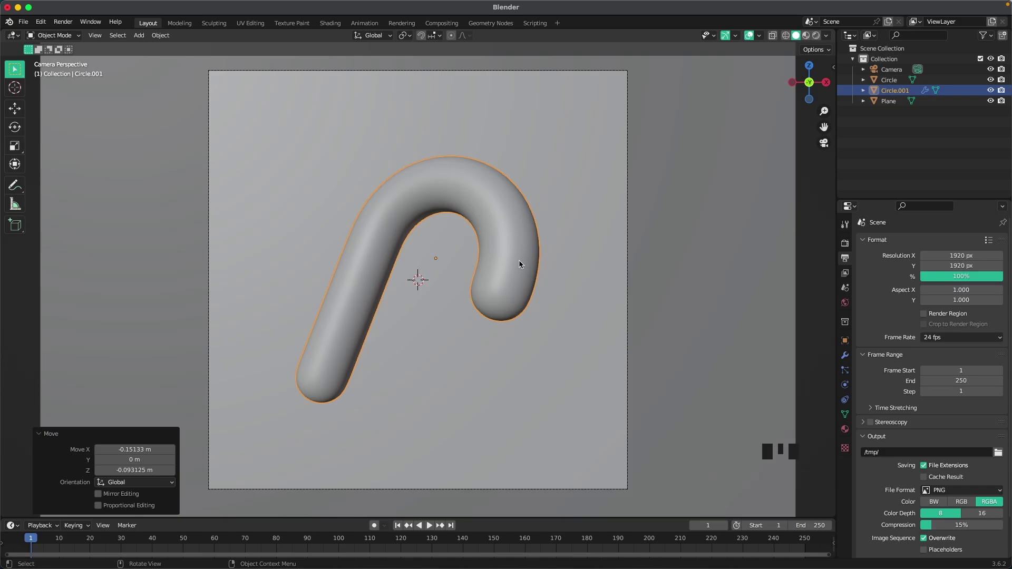
{"action": "scroll", "coordinate": [519, 261], "scroll_direction": "down", "scroll_amount": 1}
{"action": "key", "text": "Tab"}
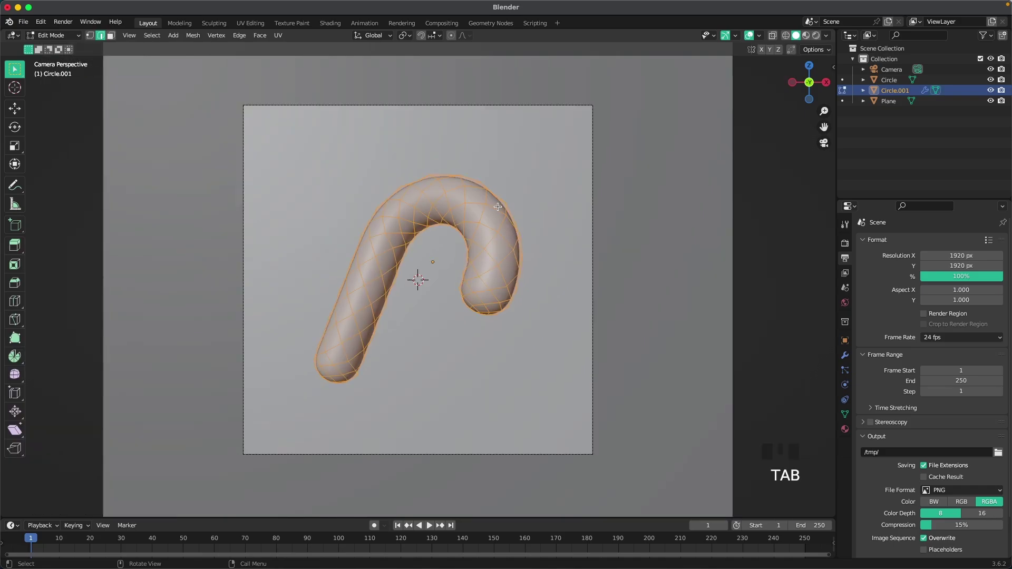
{"action": "key", "text": "s"}
{"action": "left_click", "coordinate": [508, 198]}
{"action": "key", "text": "Tab"}
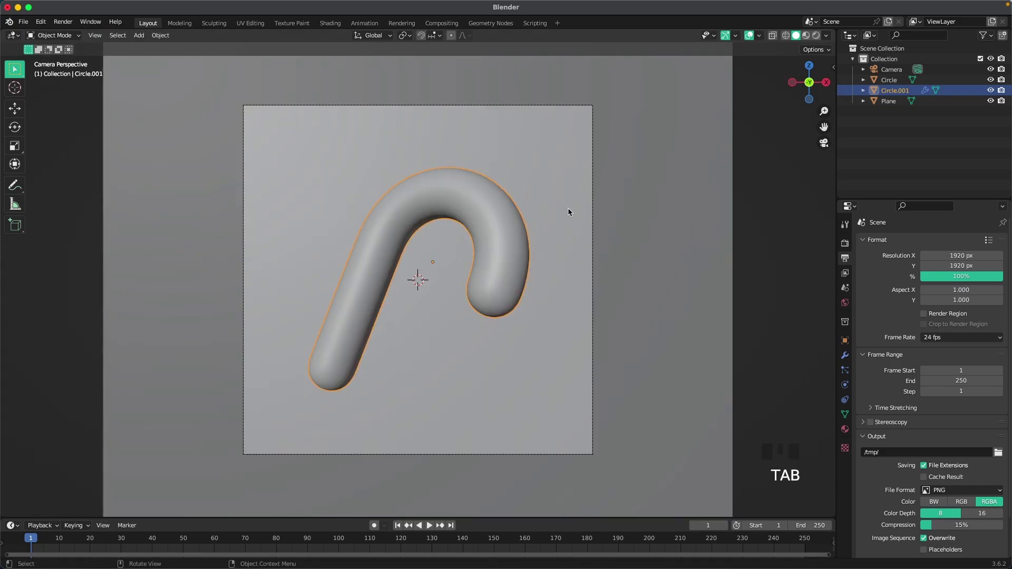
{"action": "scroll", "coordinate": [572, 222], "scroll_direction": "down", "scroll_amount": 1}
{"action": "left_click", "coordinate": [697, 255]}
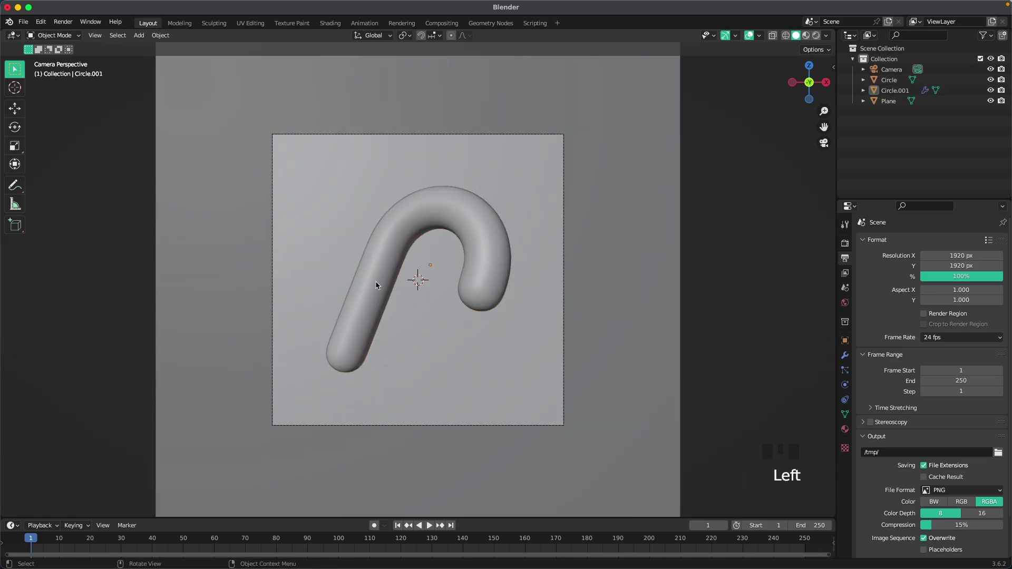
Switch the viewport to Rendered shading and add an area light at the scene origin.
{"action": "key", "text": "z"}
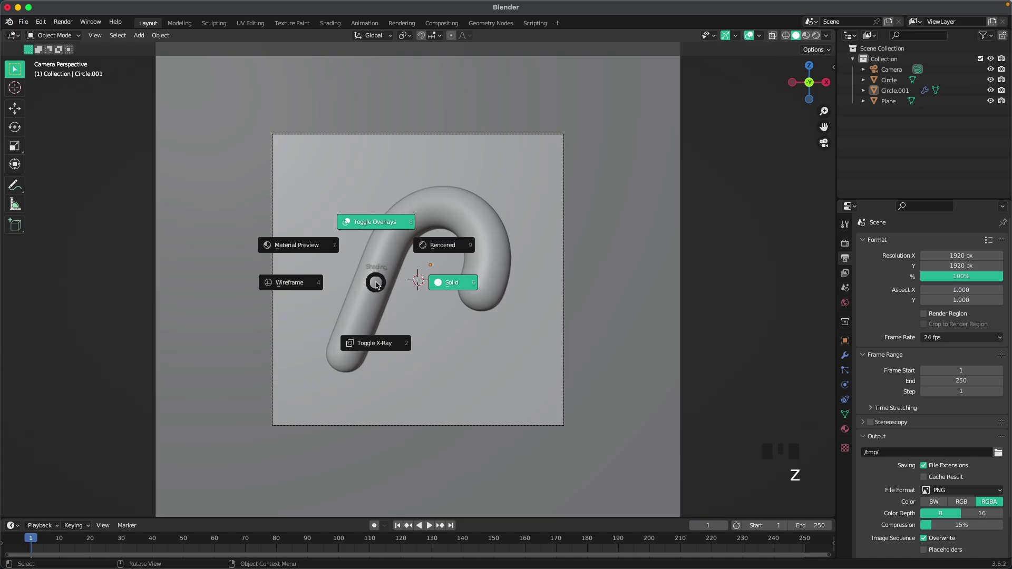
{"action": "left_click", "coordinate": [431, 250]}
{"action": "key", "text": "shift+a"}
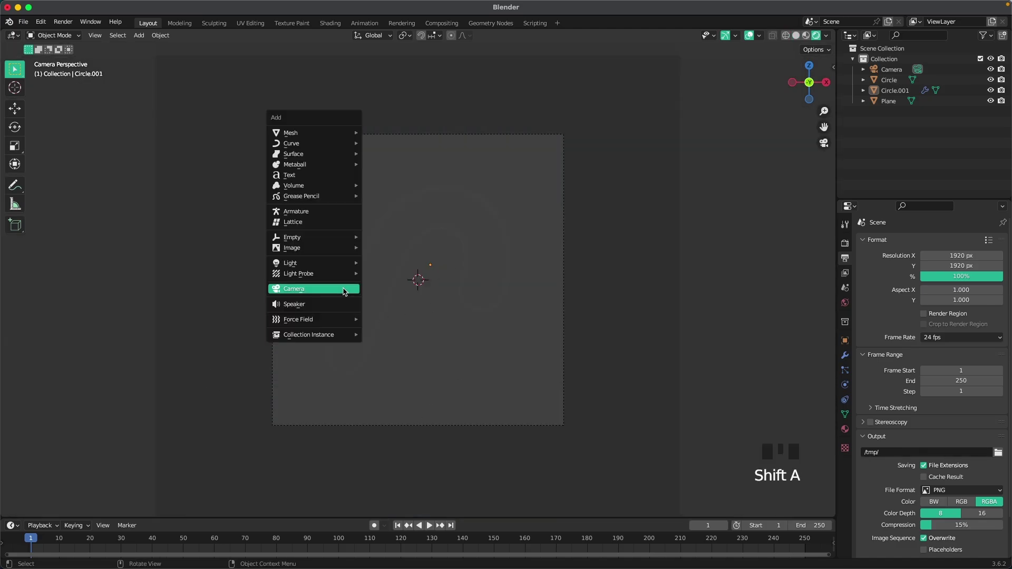
{"action": "mouse_move", "coordinate": [343, 262]}
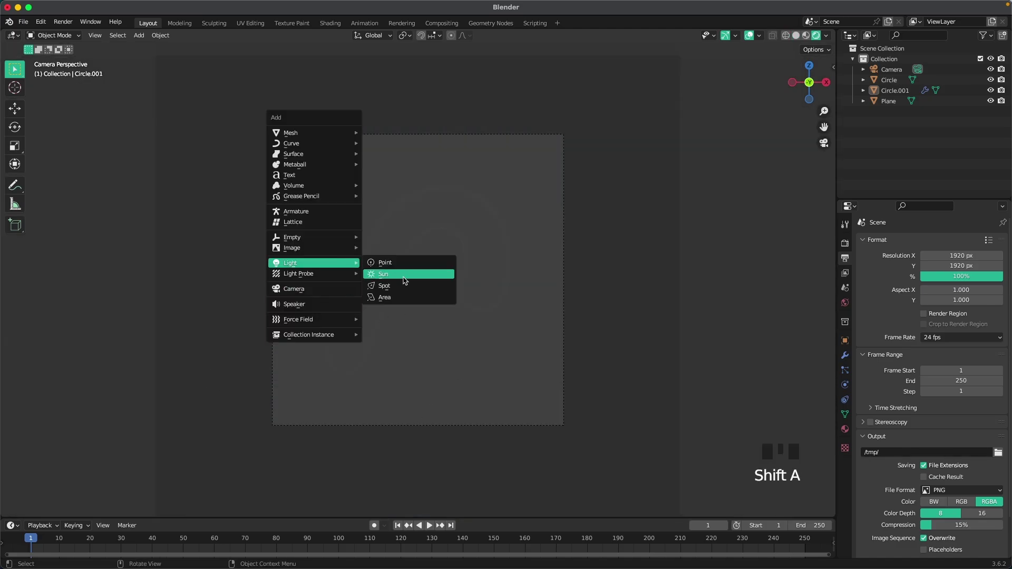
{"action": "left_click", "coordinate": [401, 299]}
Rotate the area light -90° around the X axis and move it about 3.11 m along Y, behind the cane.
{"action": "scroll", "coordinate": [480, 290], "scroll_direction": "down", "scroll_amount": 3}
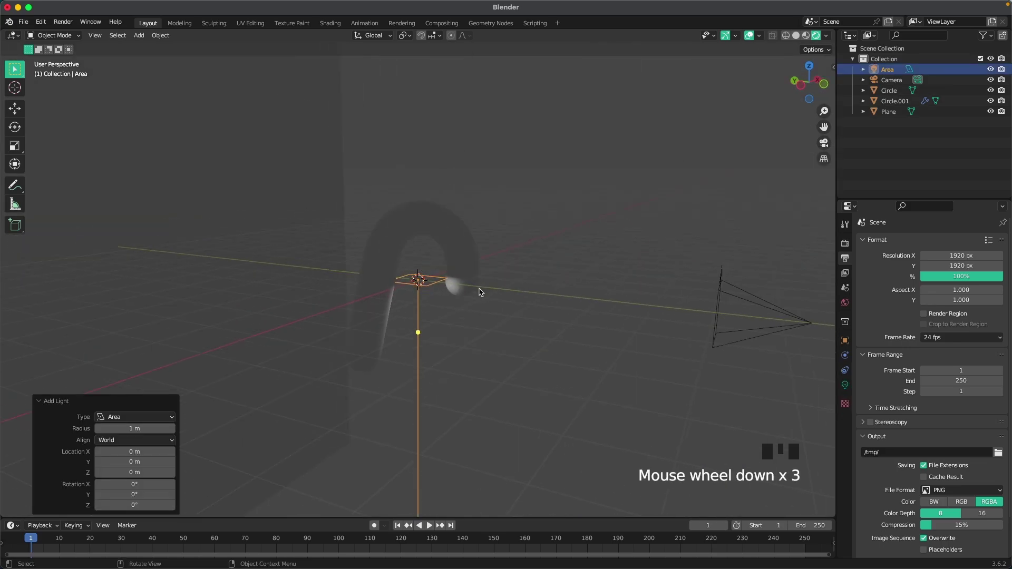
{"action": "type", "text": "rx90"}
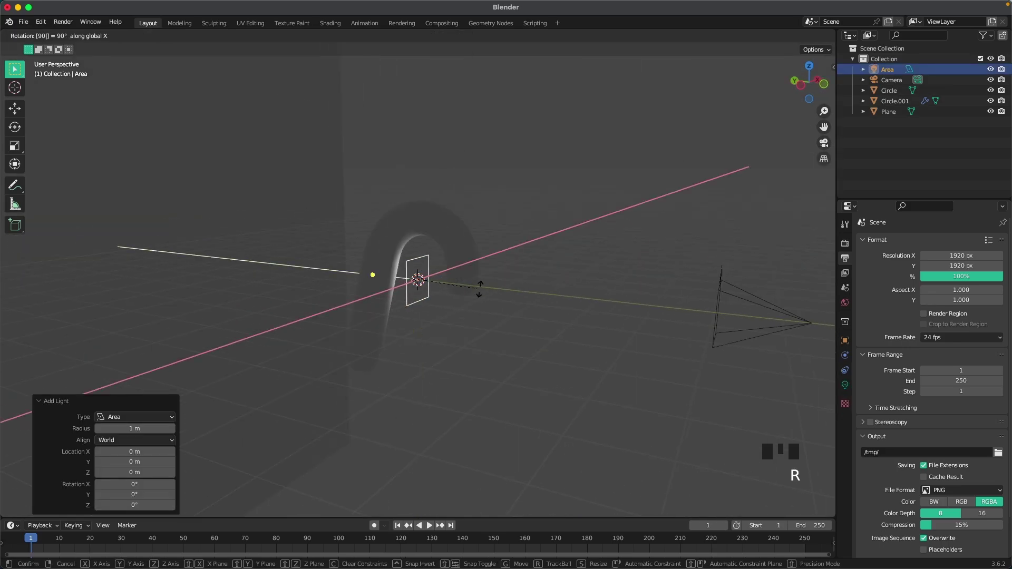
{"action": "key", "text": "minus"}
{"action": "key", "text": "Return"}
{"action": "key", "text": "g"}
{"action": "key", "text": "y"}
{"action": "left_click", "coordinate": [372, 287]}
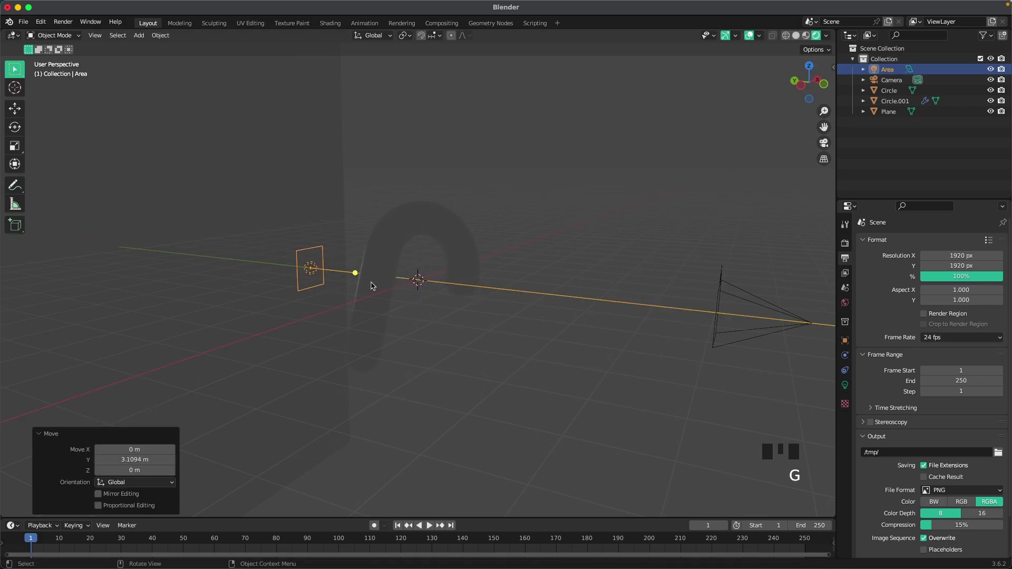
Enlarge the back area light to about 7.57 m to fill the camera frame and set its power to 1000 W.
{"action": "key", "text": "grave"}
{"action": "key", "text": "grave"}
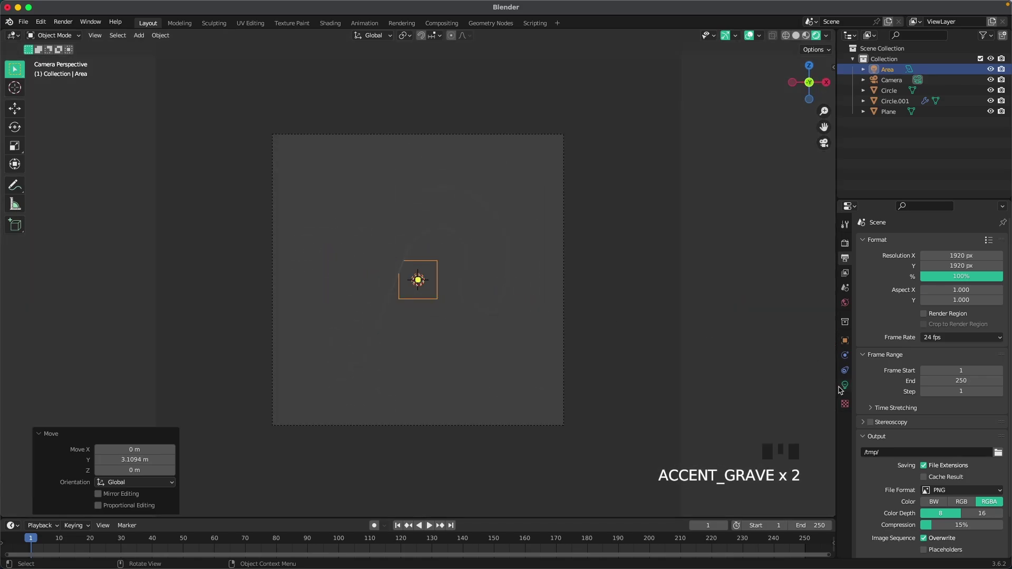
{"action": "left_click", "coordinate": [845, 385]}
{"action": "left_click", "coordinate": [954, 380]}
{"action": "left_click_drag", "start_coordinate": [954, 380], "coordinate": [994, 380]}
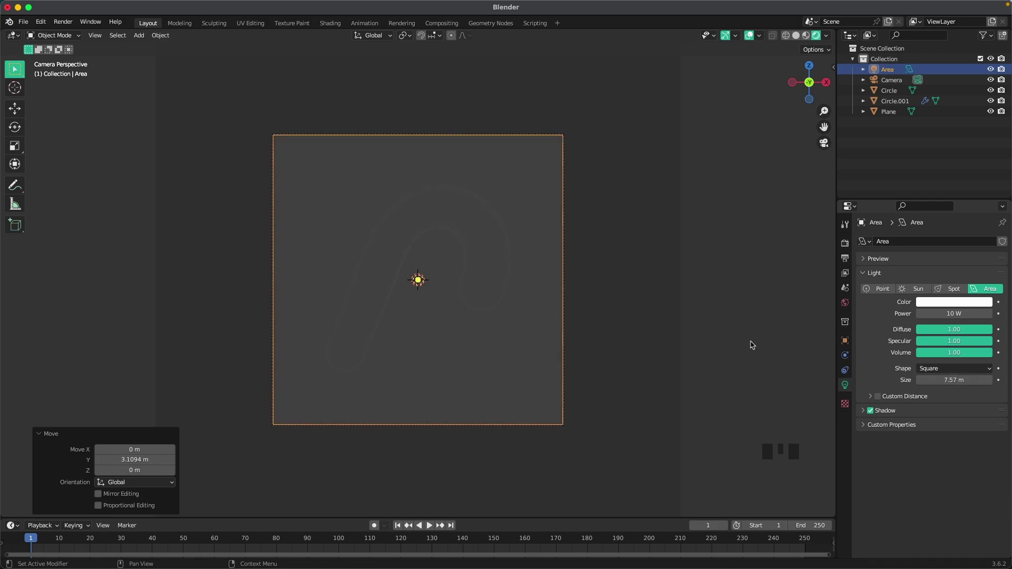
{"action": "scroll", "coordinate": [694, 335], "scroll_direction": "up", "scroll_amount": 1}
{"action": "left_click", "coordinate": [936, 314]}
{"action": "type", "text": "1000"}
{"action": "key", "text": "Return"}
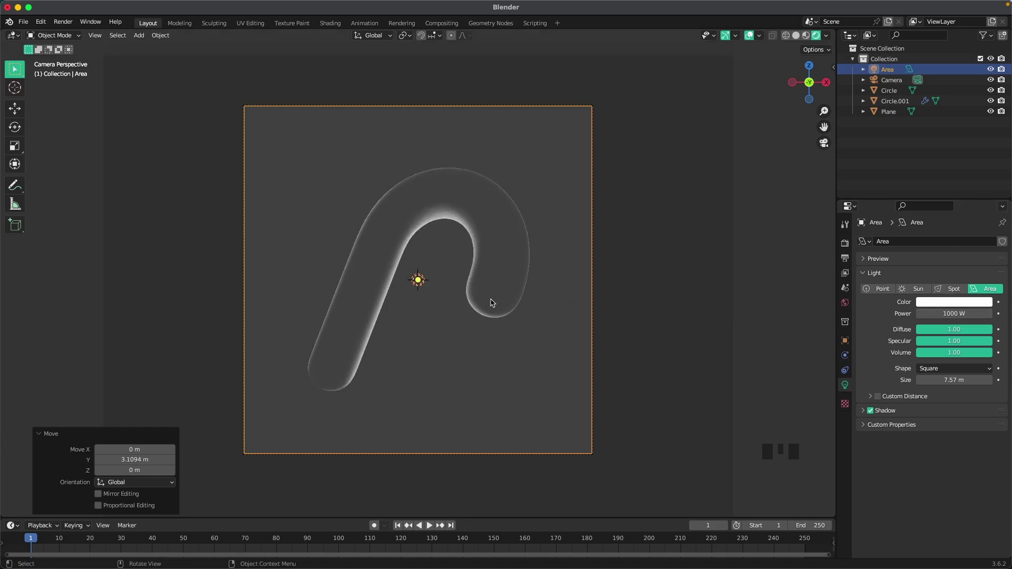
Add a second area light and raise it about 3.51 m along Z, above the cane.
{"action": "left_click", "coordinate": [673, 303]}
{"action": "key", "text": "shift+a"}
{"action": "mouse_move", "coordinate": [426, 285]}
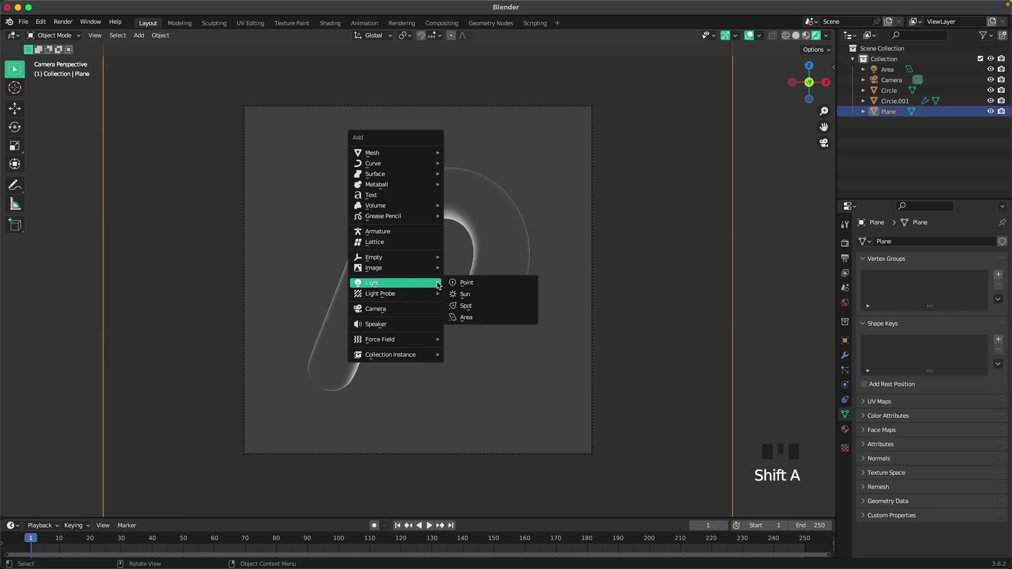
{"action": "left_click", "coordinate": [471, 318]}
{"action": "key", "text": "g"}
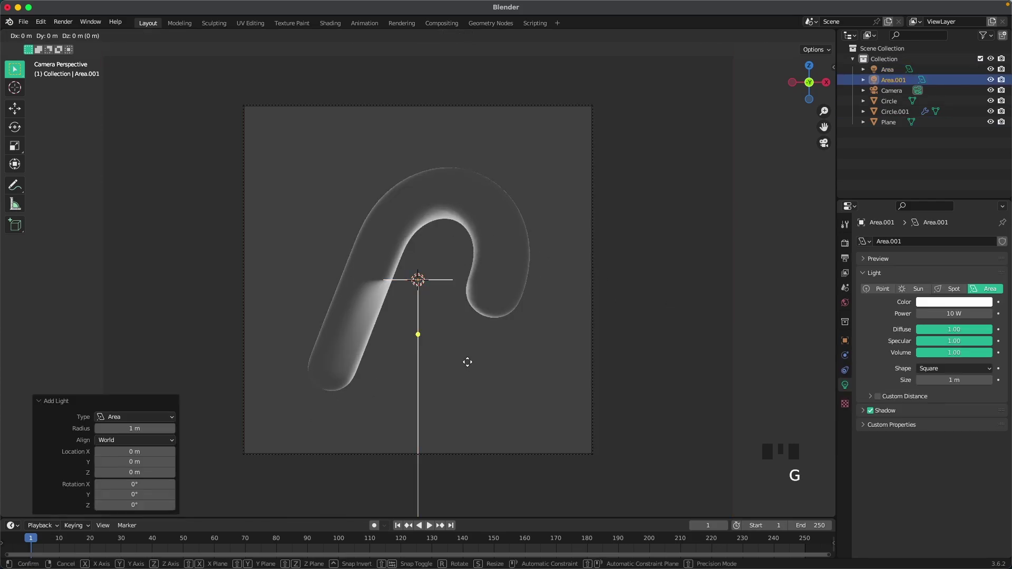
{"action": "key", "text": "z"}
{"action": "left_click", "coordinate": [469, 138]}
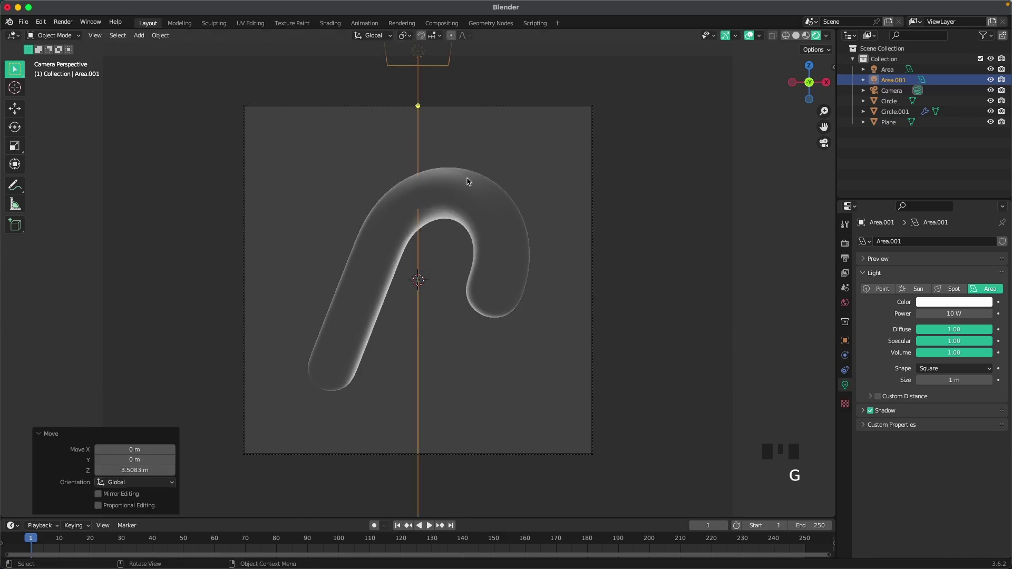
Set the pivot point to the 3D cursor and rotate the upper light 60° around X and -45° around Z.
{"action": "key", "text": "period"}
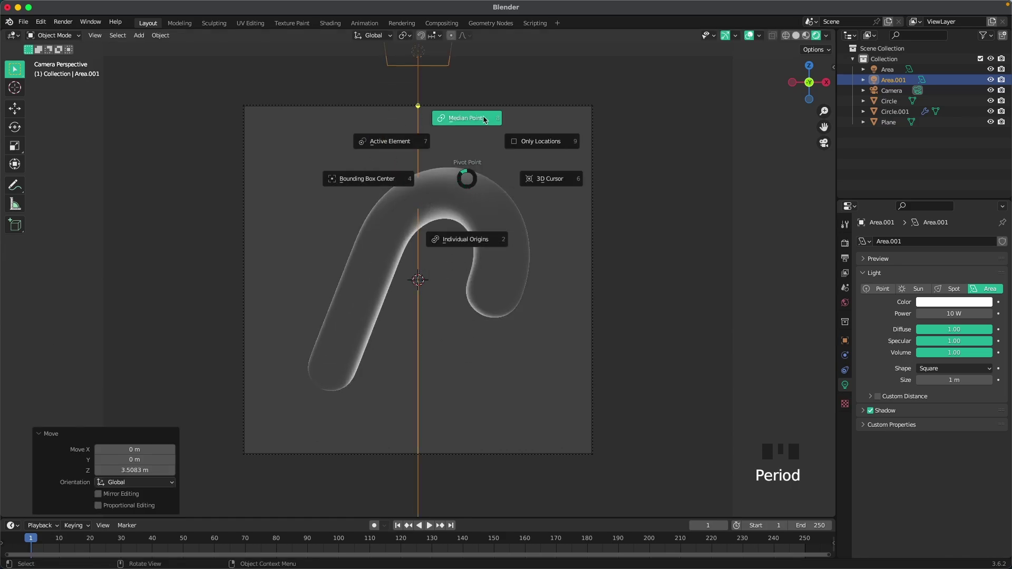
{"action": "left_click", "coordinate": [557, 181]}
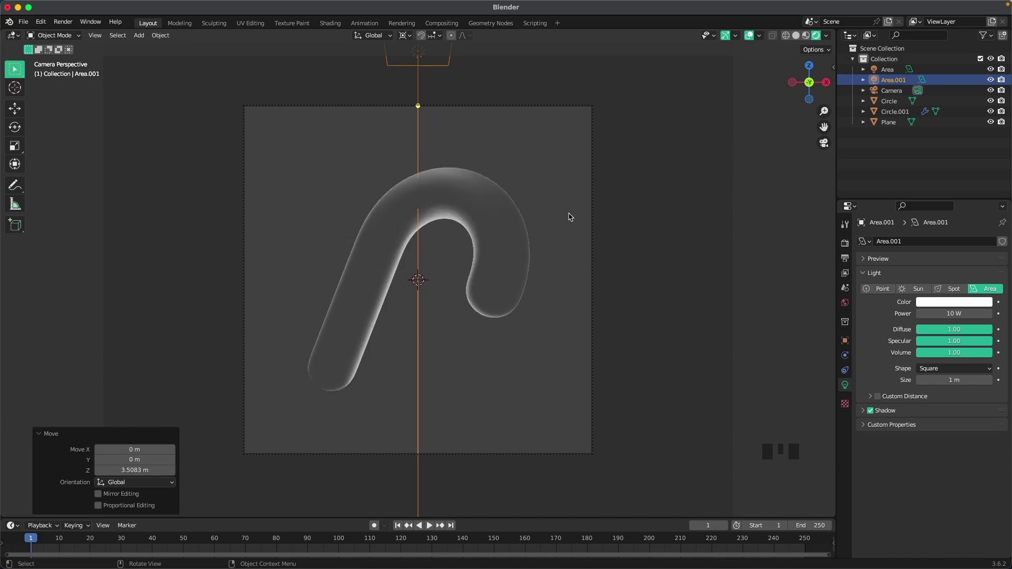
{"action": "type", "text": "rx"}
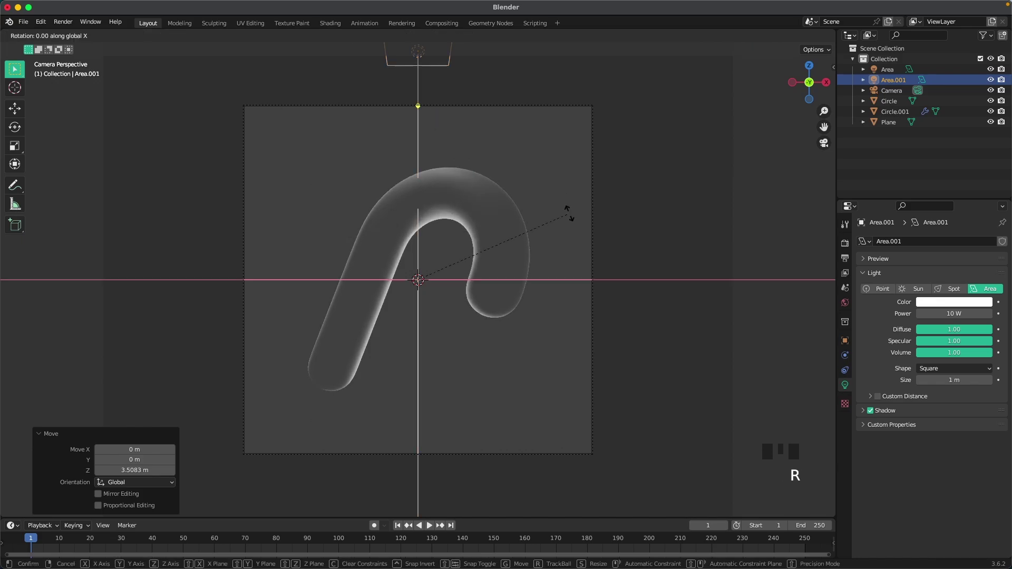
{"action": "type", "text": "60"}
{"action": "key", "text": "Return"}
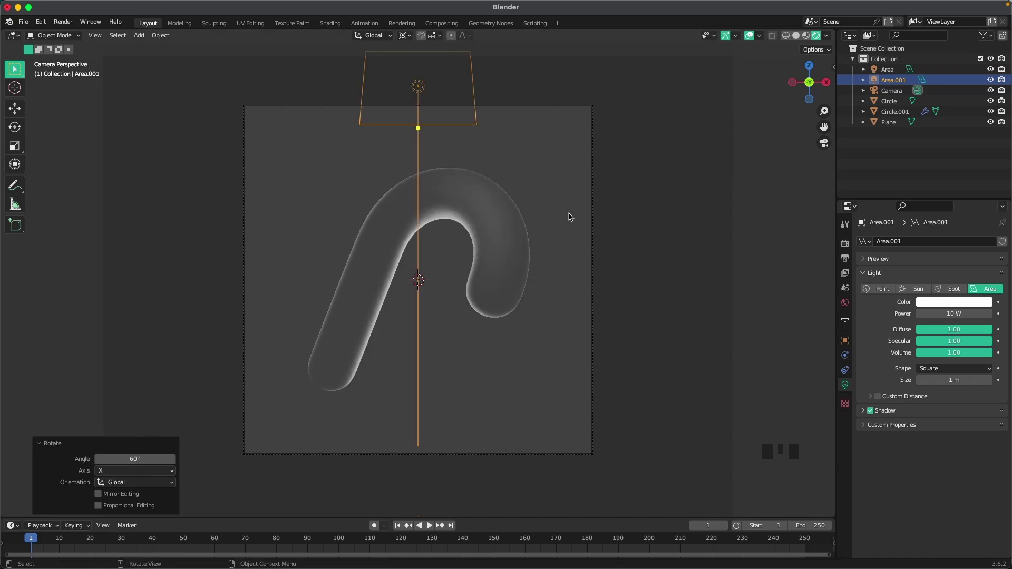
{"action": "type", "text": "rz45-"}
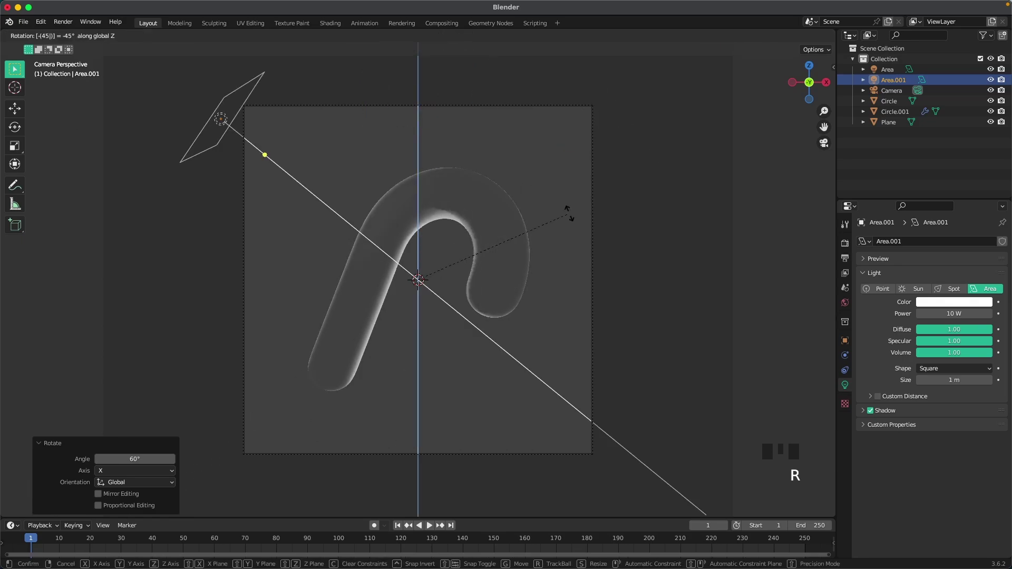
{"action": "key", "text": "Return"}
Set the second area light's power to 200 W.
{"action": "middle_click_drag", "start_coordinate": [340, 180], "coordinate": [600, 341]}
{"action": "scroll", "coordinate": [496, 326], "scroll_direction": "down", "scroll_amount": 2}
{"action": "middle_click_drag", "start_coordinate": [496, 327], "coordinate": [446, 308]}
{"action": "key", "text": "grave"}
{"action": "left_click", "coordinate": [949, 315]}
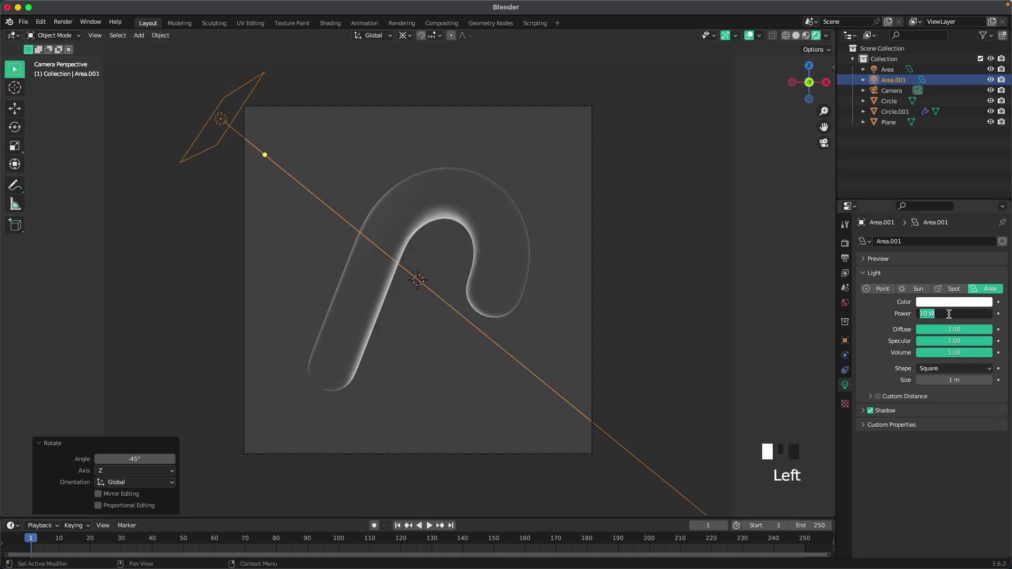
{"action": "type", "text": "1000"}
{"action": "key", "text": "Return"}
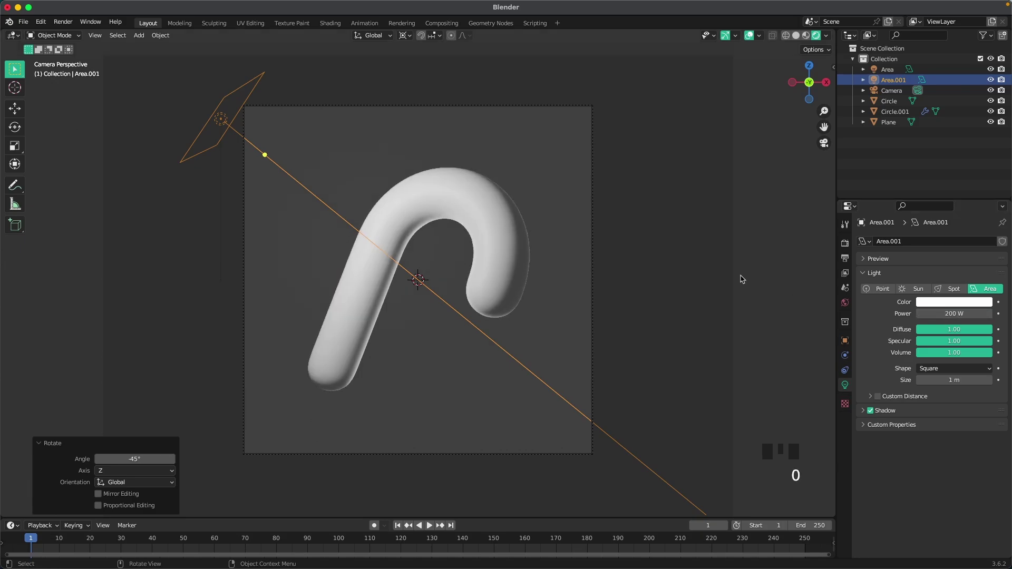
Duplicate the 200 W area light and rotate the copy 120° around the Z axis about the 3D cursor.
{"action": "scroll", "coordinate": [633, 295], "scroll_direction": "up", "scroll_amount": 1}
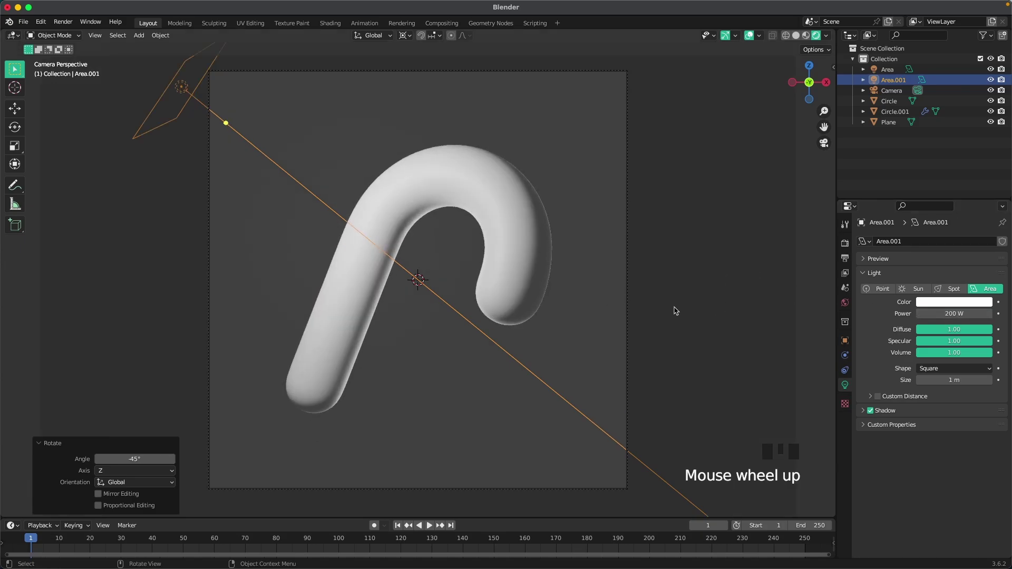
{"action": "scroll", "coordinate": [630, 312], "scroll_direction": "down", "scroll_amount": 1}
{"action": "scroll", "coordinate": [529, 287], "scroll_direction": "down", "scroll_amount": 1}
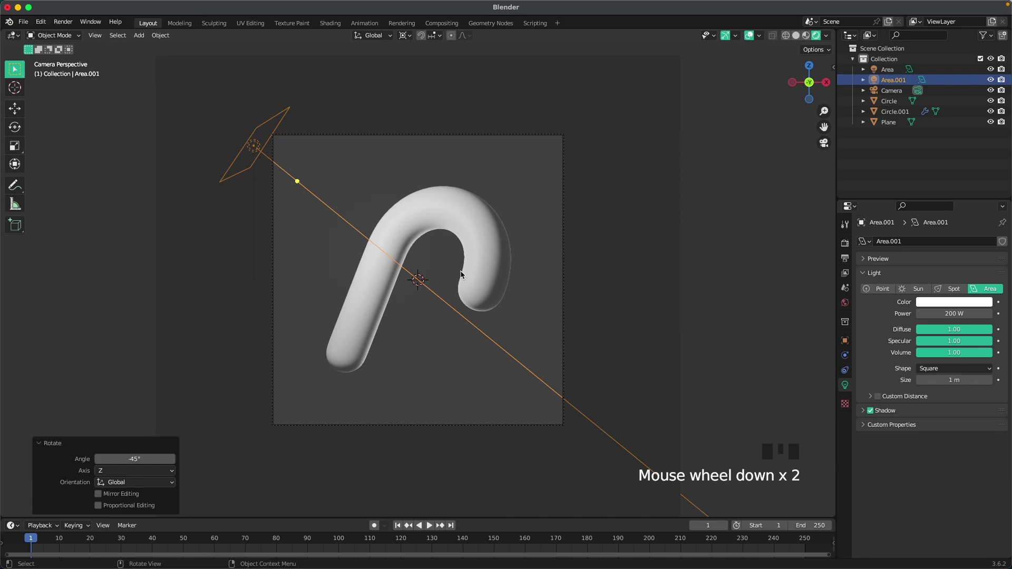
{"action": "key", "text": "shift"}
{"action": "key", "text": "shift+d"}
{"action": "type", "text": "rz120"}
{"action": "key", "text": "Return"}
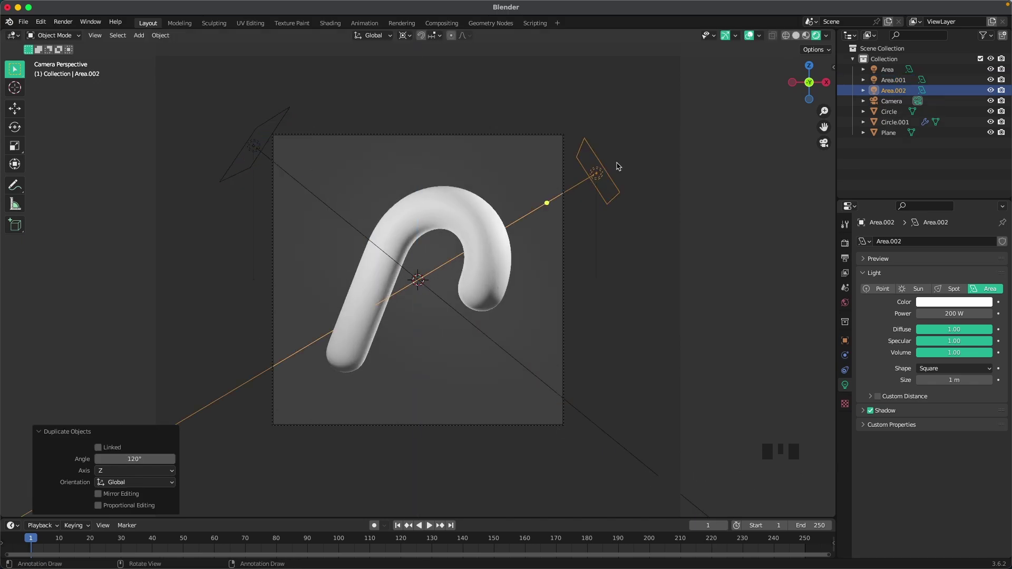
Rotate the duplicated light about 67.2° around its local X axis so it shines on the cane from below.
{"action": "middle_click_drag", "start_coordinate": [547, 181], "coordinate": [589, 198]}
{"action": "scroll", "coordinate": [602, 196], "scroll_direction": "down", "scroll_amount": 2}
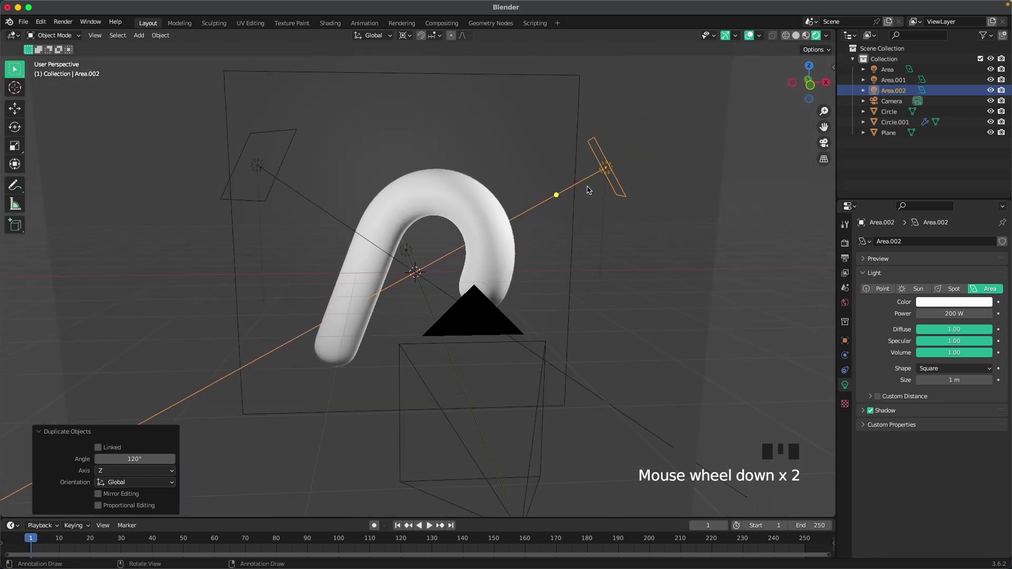
{"action": "key", "text": "r"}
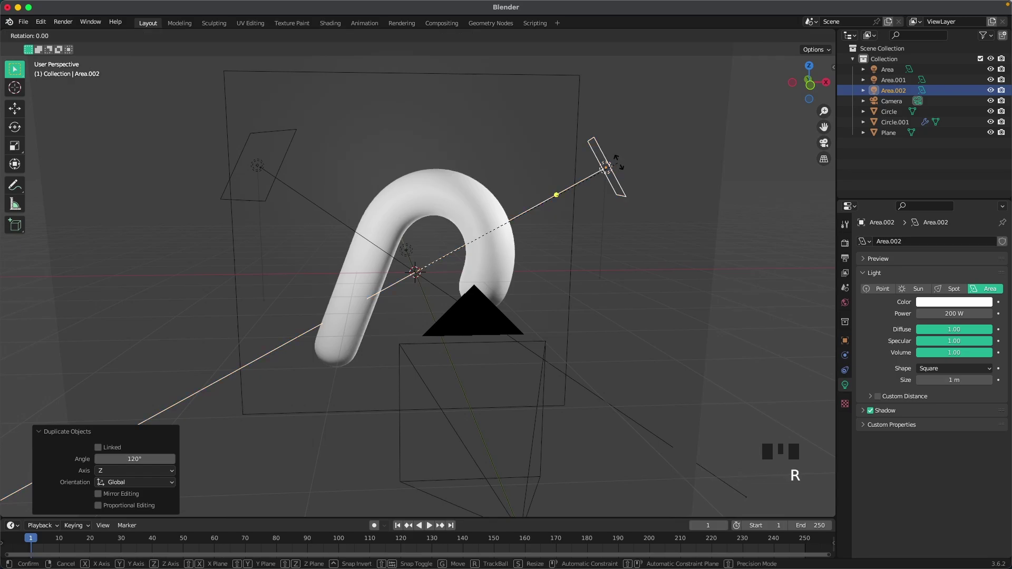
{"action": "key", "text": "x"}
{"action": "key", "text": "x"}
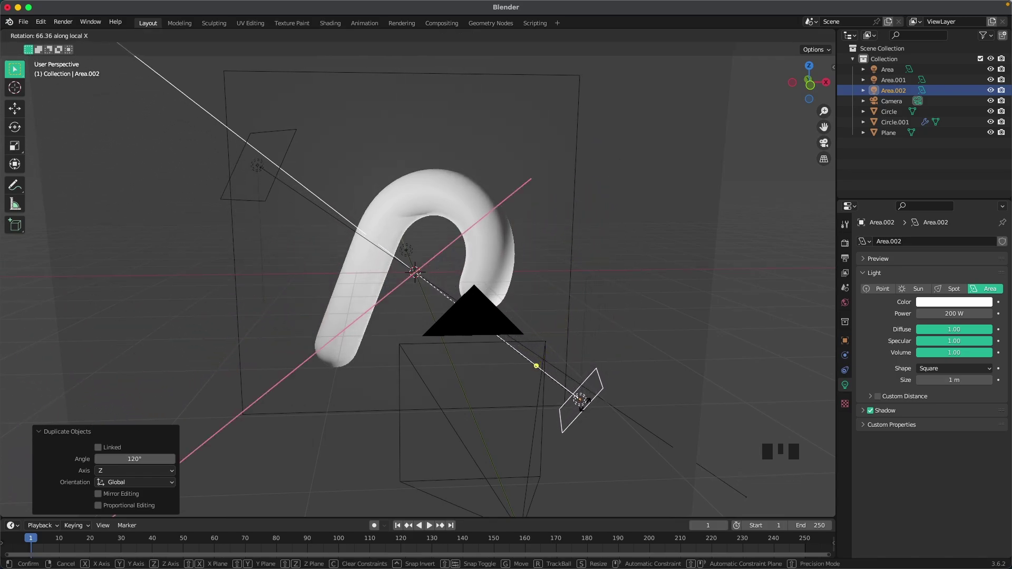
{"action": "left_click", "coordinate": [585, 395]}
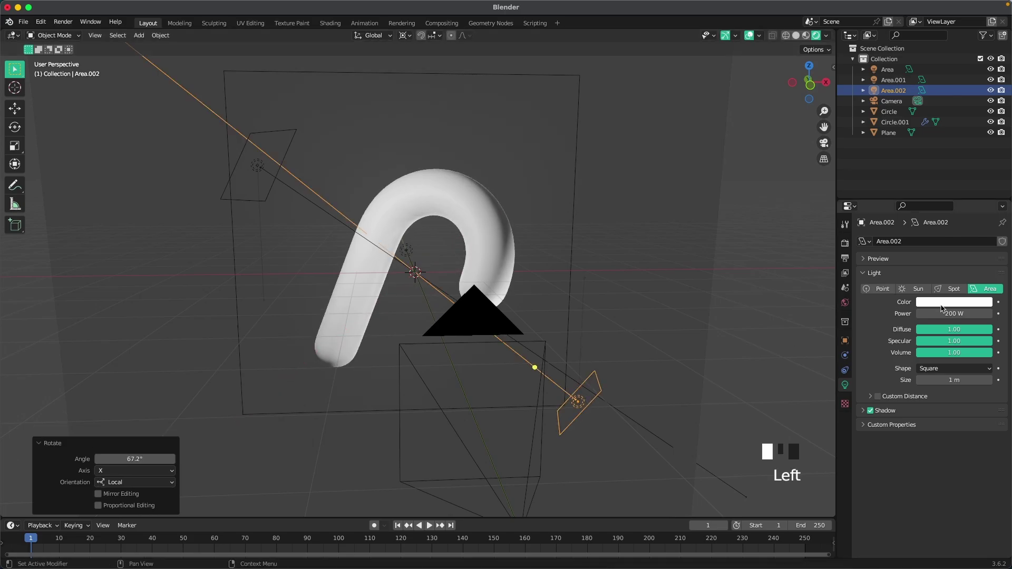
Set the duplicated light's power to 120 W and check the cane's lighting through the camera.
{"action": "left_click", "coordinate": [943, 302]}
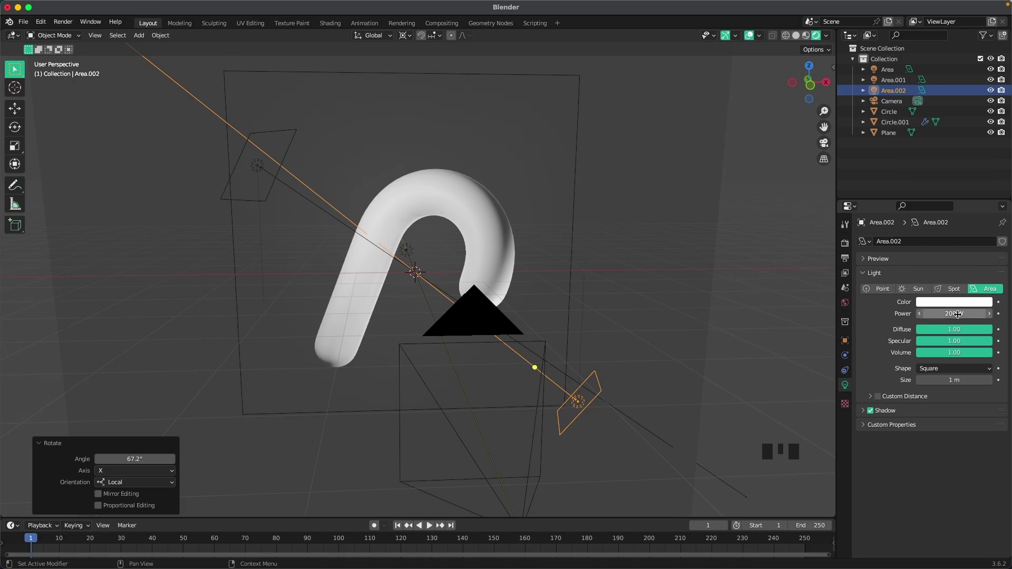
{"action": "left_click", "coordinate": [958, 314]}
{"action": "type", "text": "120"}
{"action": "key", "text": "Return"}
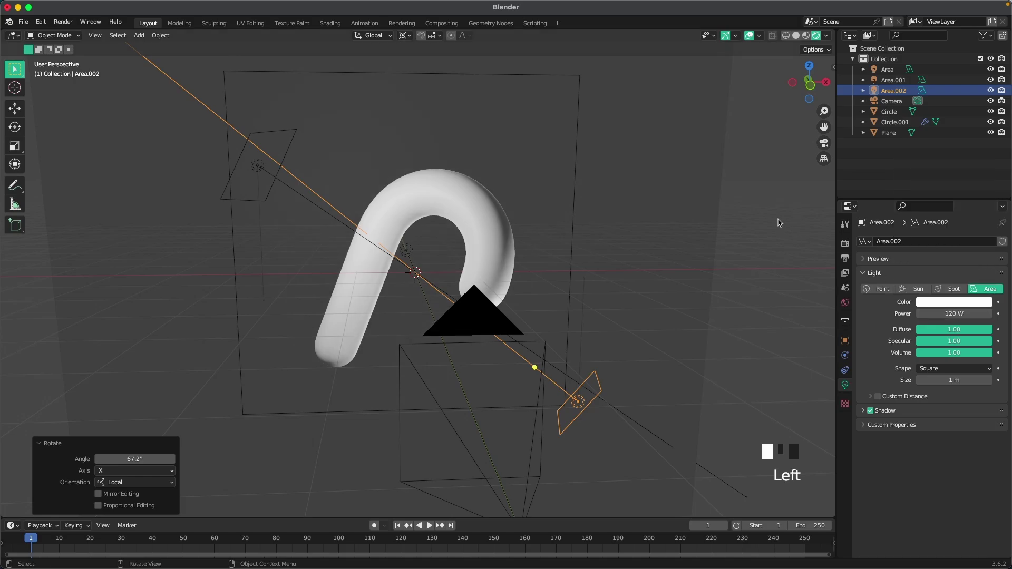
{"action": "left_click", "coordinate": [694, 213]}
{"action": "key", "text": "grave"}
{"action": "left_click", "coordinate": [640, 259]}
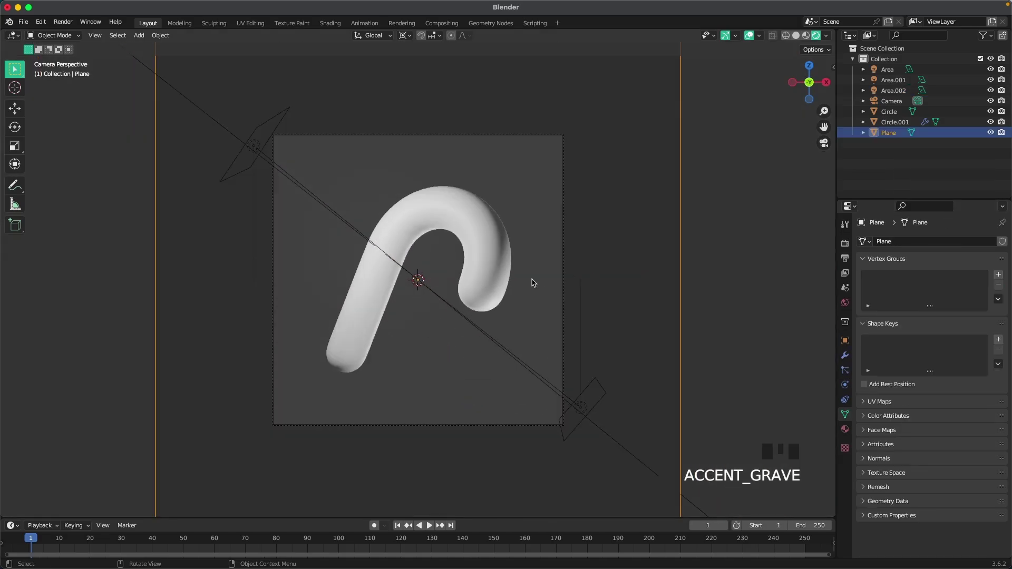
{"action": "scroll", "coordinate": [533, 283], "scroll_direction": "up", "scroll_amount": 2}
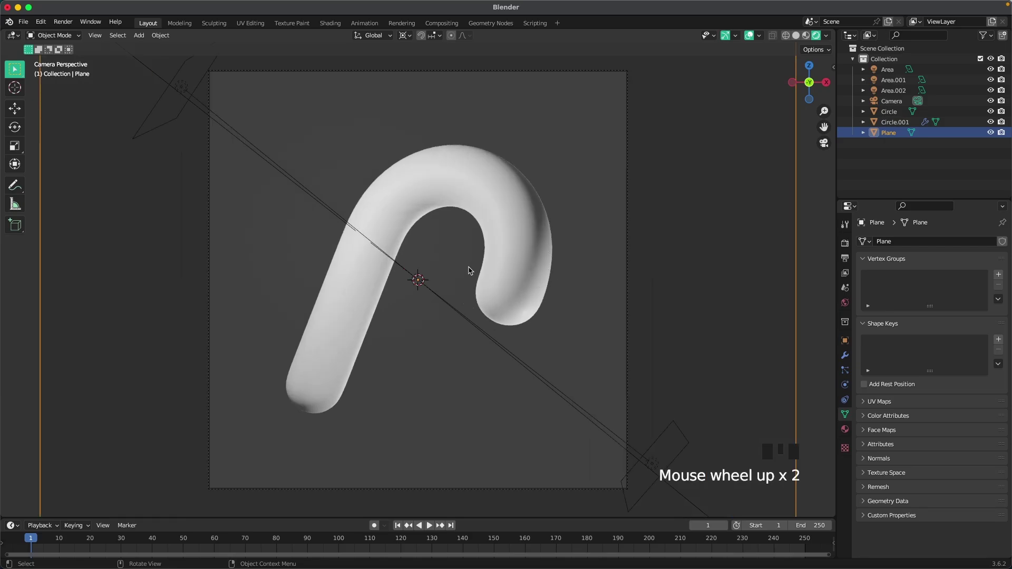
{"action": "scroll", "coordinate": [420, 266], "scroll_direction": "down", "scroll_amount": 5}
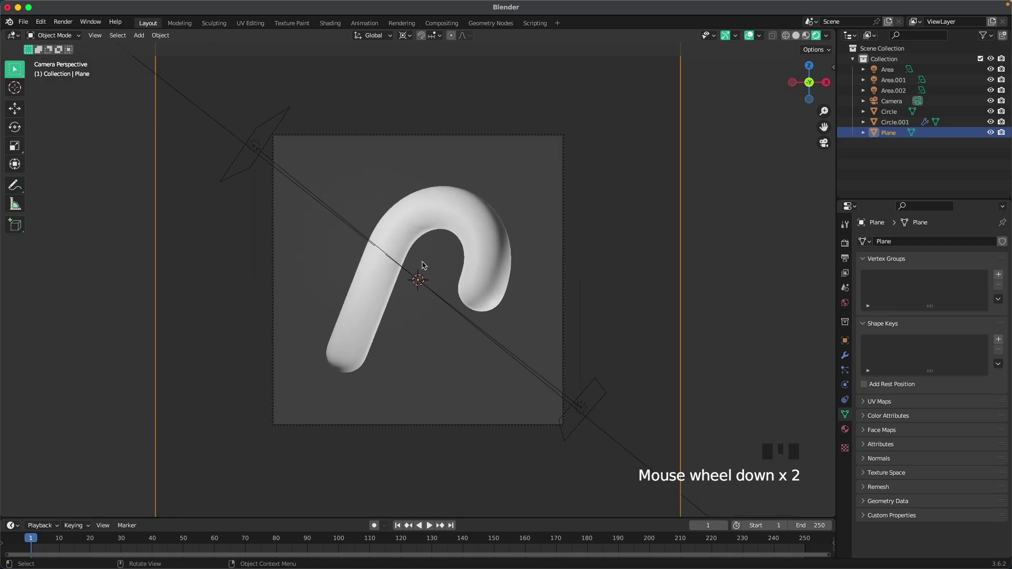
Deselect the backdrop plane and add another area light at the scene origin.
{"action": "middle_click_drag", "start_coordinate": [407, 293], "coordinate": [460, 326]}
{"action": "scroll", "coordinate": [454, 300], "scroll_direction": "down", "scroll_amount": 1}
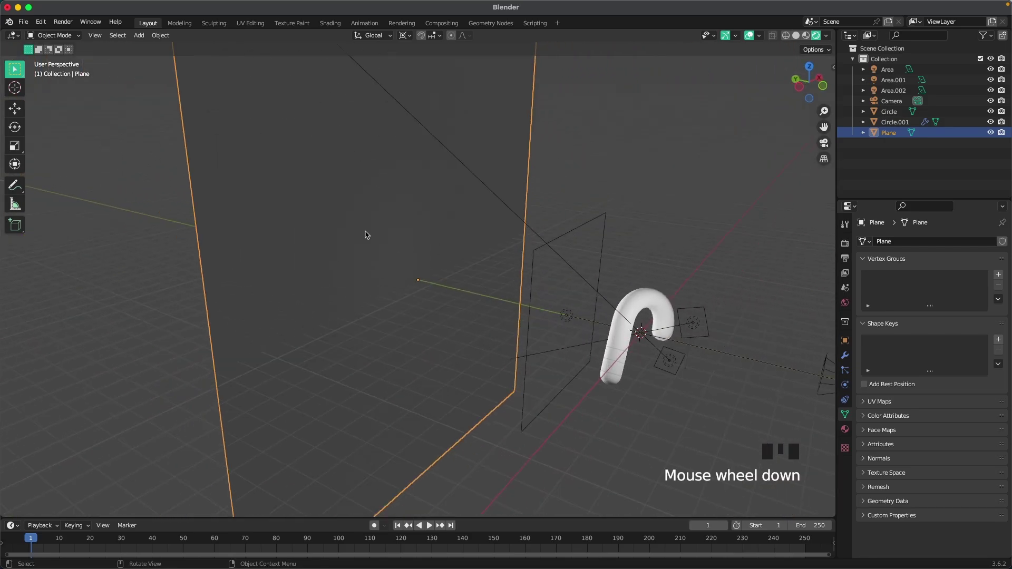
{"action": "left_click", "coordinate": [609, 292]}
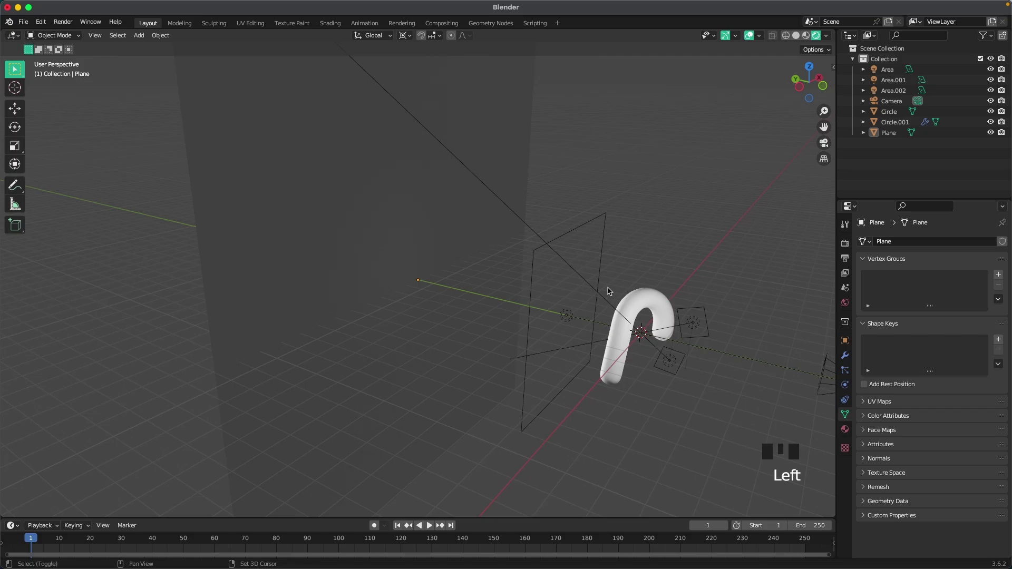
{"action": "key", "text": "shift+a"}
{"action": "mouse_move", "coordinate": [607, 288]}
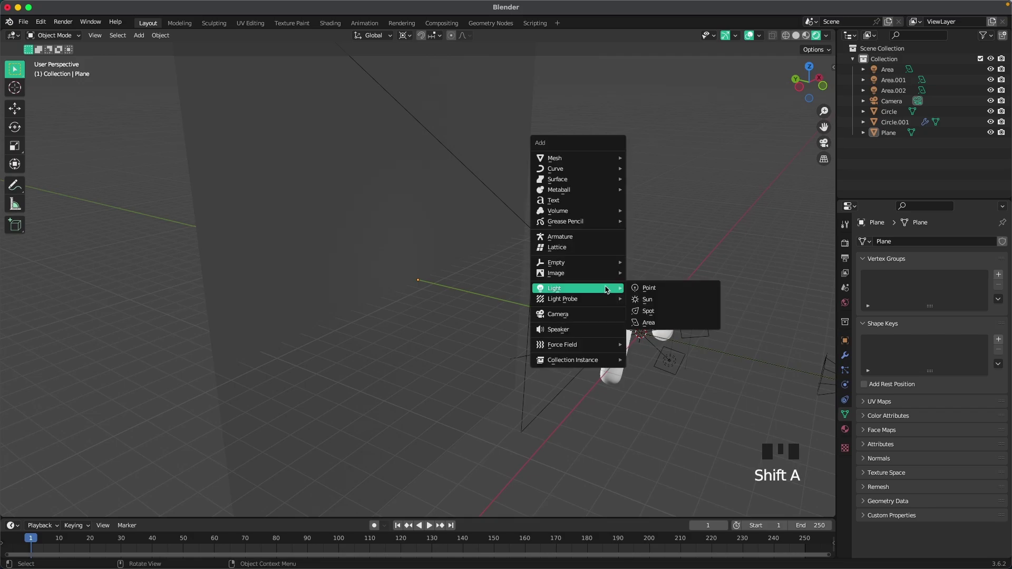
{"action": "left_click", "coordinate": [697, 322]}
Rotate the new area light 90° around X to face the backdrop and move it about 7.87 m along Y.
{"action": "type", "text": "rx90"}
{"action": "key", "text": "Return"}
{"action": "key", "text": "g"}
{"action": "key", "text": "y"}
{"action": "left_click", "coordinate": [529, 280]}
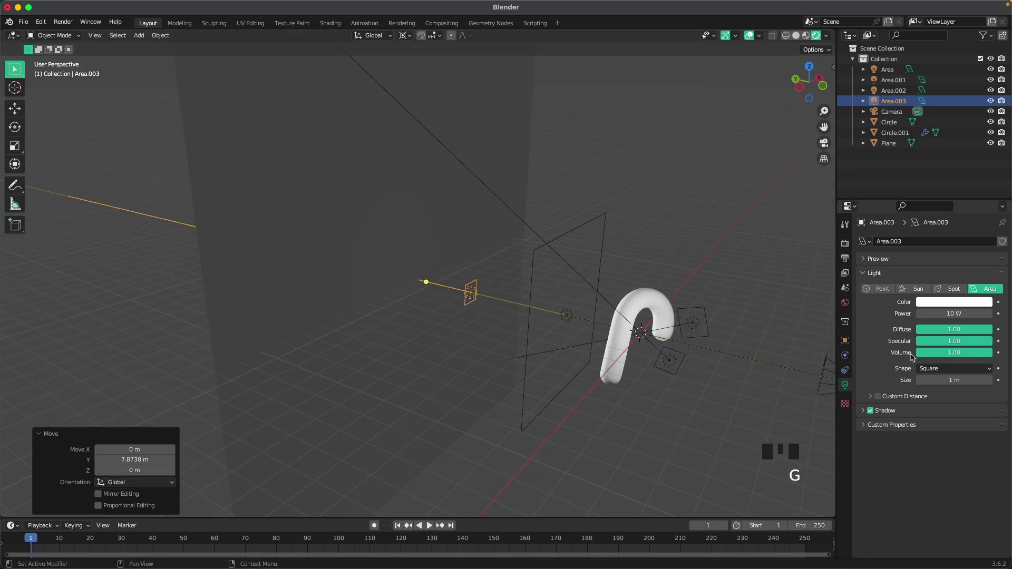
Change the backdrop-facing area light to a Disk shape with a 3 m size and set its power to 500 W.
{"action": "left_click_drag", "start_coordinate": [950, 371], "coordinate": [944, 395]}
{"action": "left_click", "coordinate": [935, 380]}
{"action": "type", "text": "3"}
{"action": "key", "text": "Tab"}
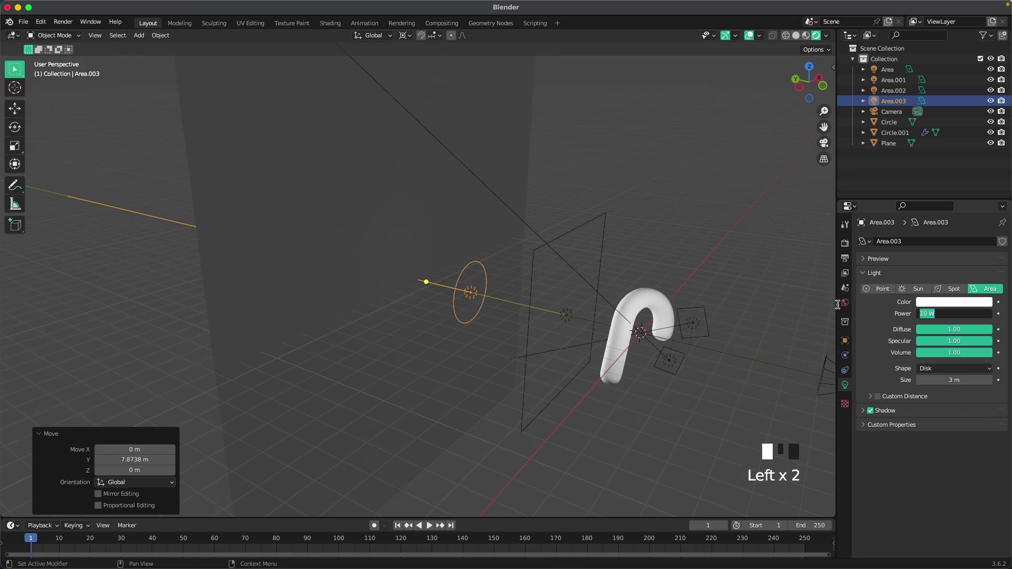
{"action": "type", "text": "500"}
{"action": "key", "text": "Return"}
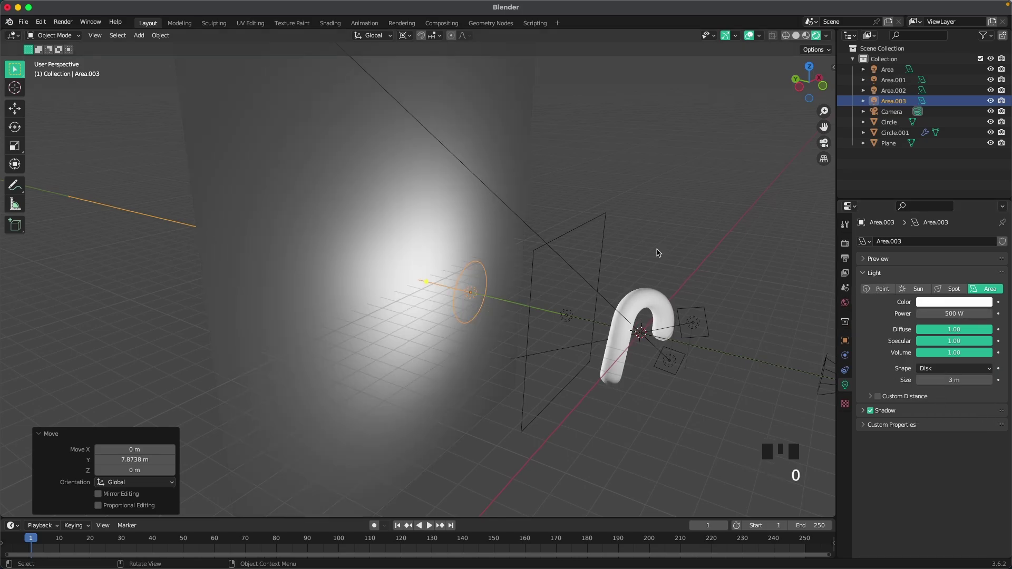
Set the backdrop light's power to 350 W while viewing the scene through the camera.
{"action": "key", "text": "grave"}
{"action": "left_click", "coordinate": [615, 273]}
{"action": "scroll", "coordinate": [606, 300], "scroll_direction": "up", "scroll_amount": 3}
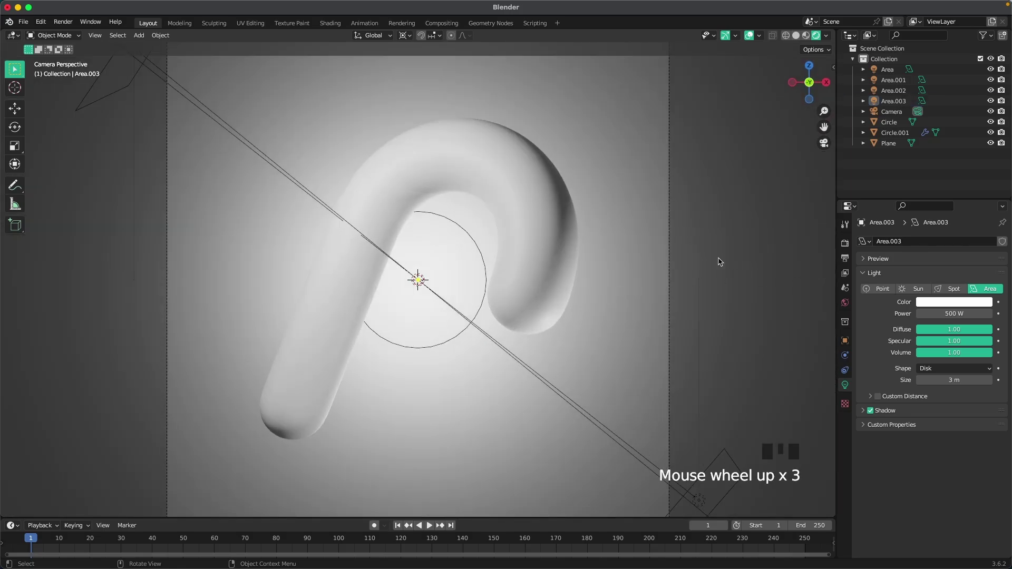
{"action": "left_click", "coordinate": [962, 313]}
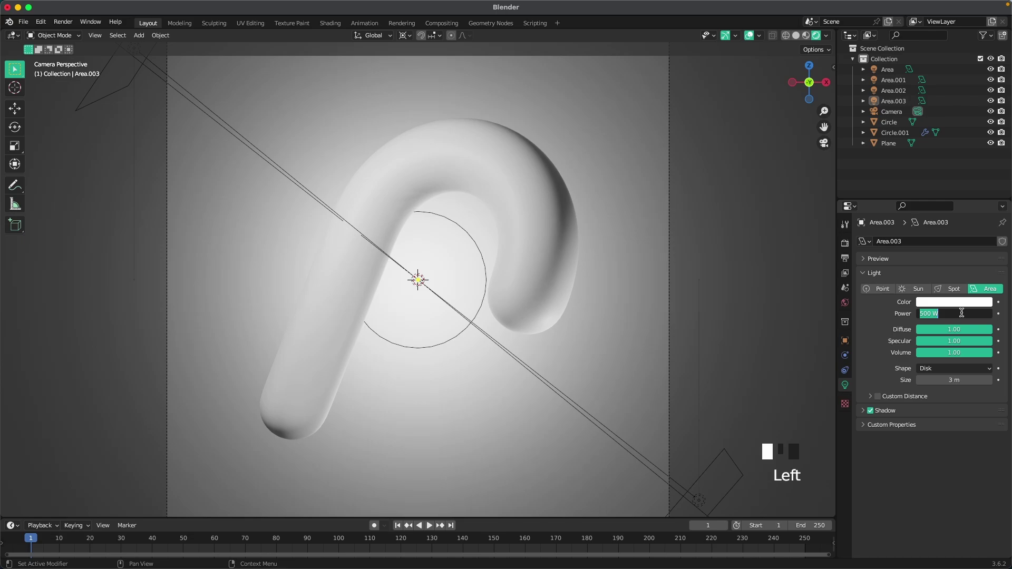
{"action": "type", "text": "350"}
{"action": "key", "text": "Return"}
{"action": "scroll", "coordinate": [596, 267], "scroll_direction": "down", "scroll_amount": 1}
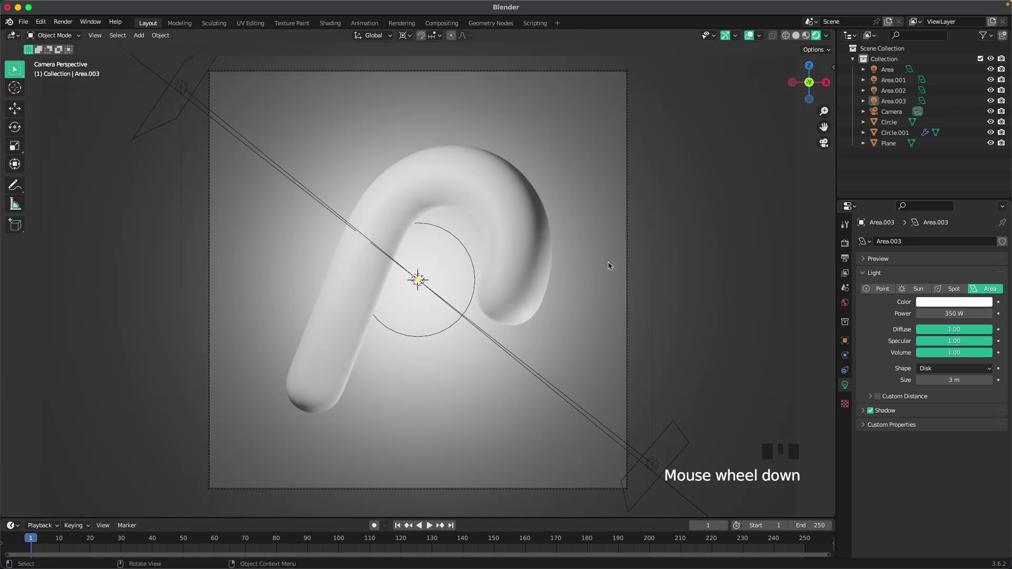
Move the disk light about 1.7 m along negative Y, away from the backdrop.
{"action": "middle_click_drag", "start_coordinate": [509, 273], "coordinate": [553, 294]}
{"action": "key", "text": "g"}
{"action": "scroll", "coordinate": [490, 303], "scroll_direction": "down", "scroll_amount": 2}
{"action": "left_click", "coordinate": [489, 298]}
{"action": "key", "text": "g"}
{"action": "key", "text": "y"}
{"action": "left_click", "coordinate": [545, 318]}
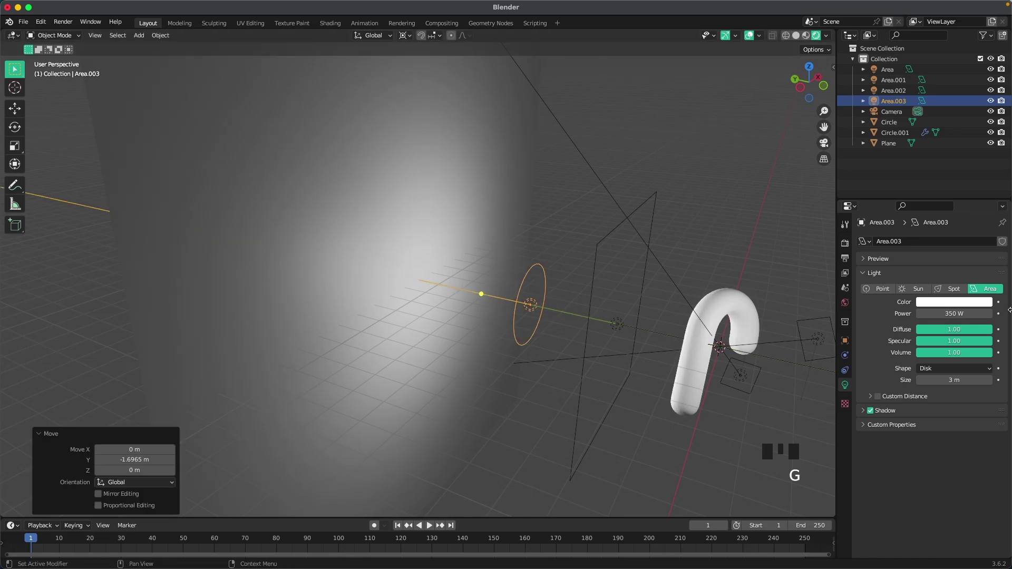
Set the disk light's power to 420 W and return to the camera view.
{"action": "left_click", "coordinate": [965, 314]}
{"action": "type", "text": "420"}
{"action": "key", "text": "Return"}
{"action": "key", "text": "grave"}
{"action": "left_click", "coordinate": [601, 299]}
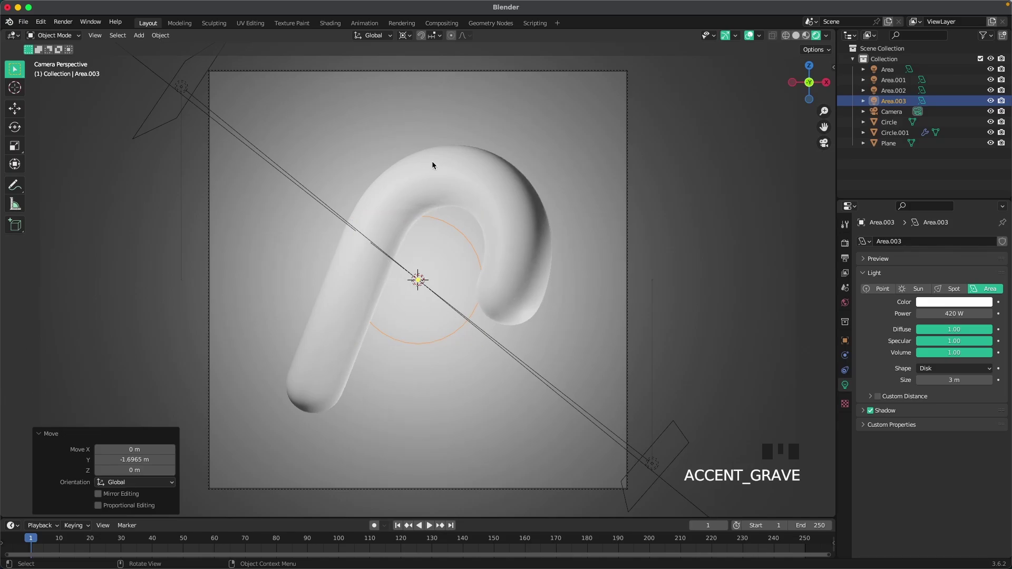
Create a new material on the backdrop plane and name it Background.
{"action": "left_click", "coordinate": [702, 217]}
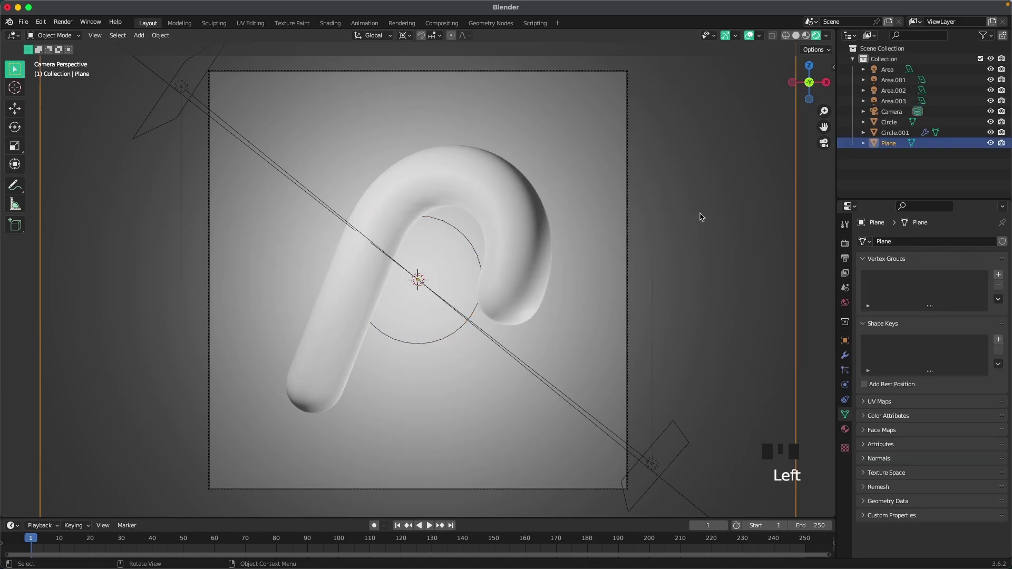
{"action": "left_click", "coordinate": [825, 227]}
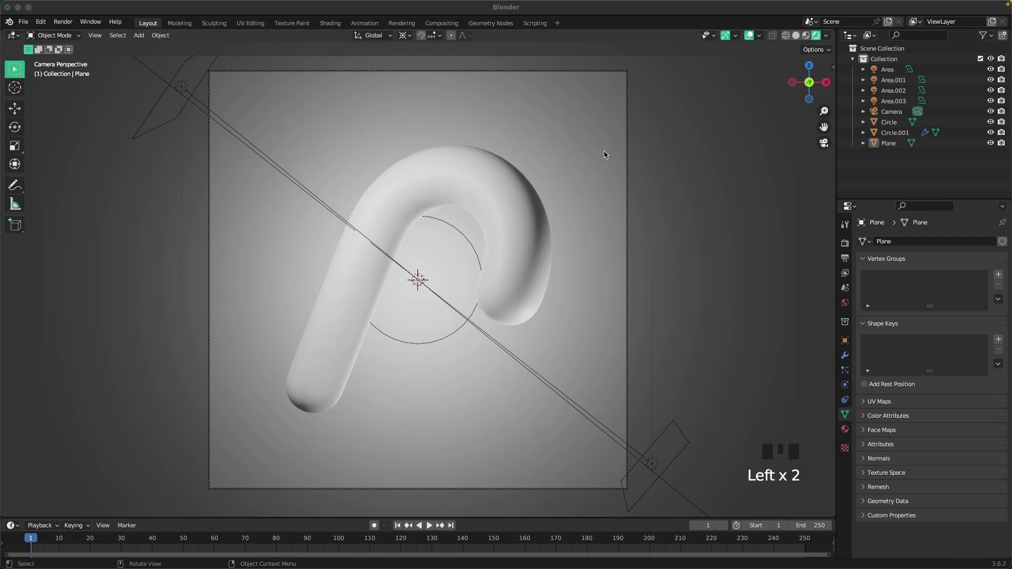
{"action": "left_click", "coordinate": [703, 194]}
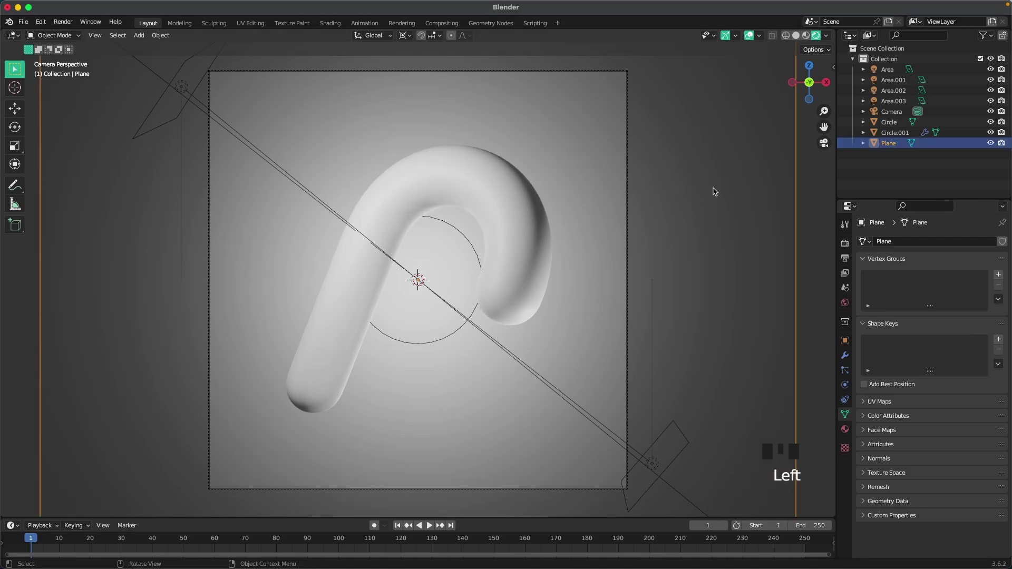
{"action": "left_click", "coordinate": [846, 430]}
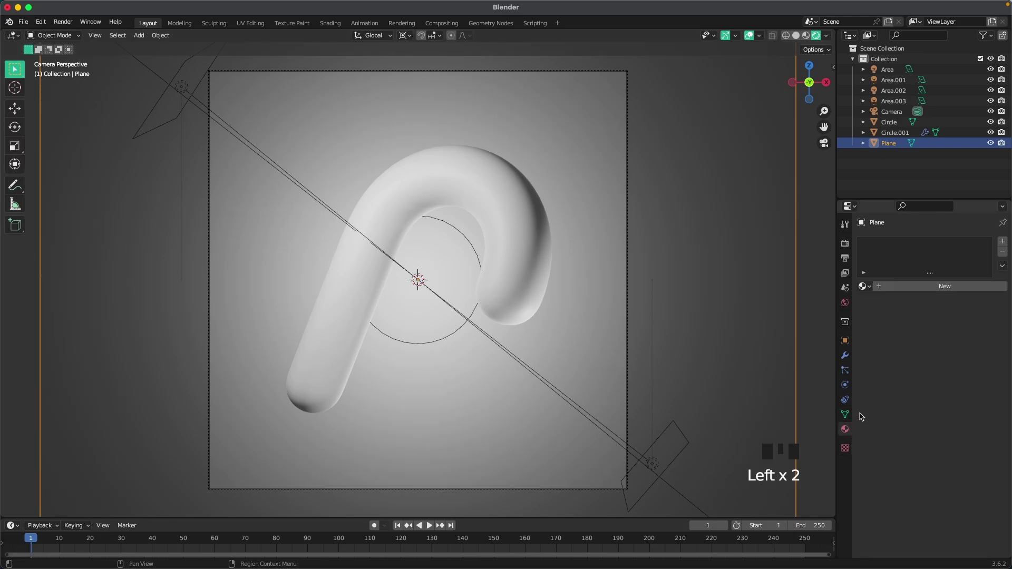
{"action": "left_click", "coordinate": [920, 287]}
{"action": "left_click", "coordinate": [922, 285]}
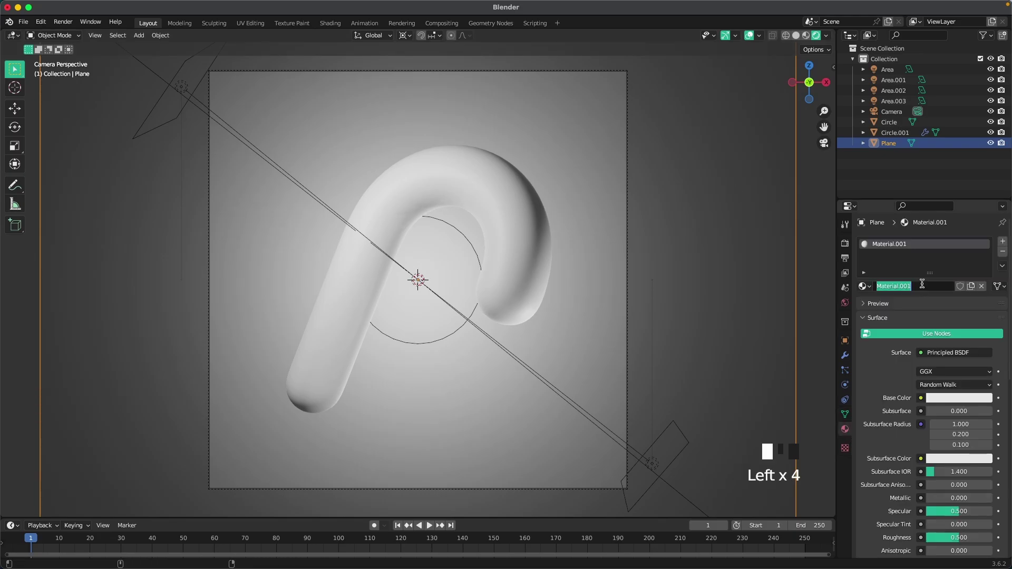
{"action": "type", "text": "Background"}
{"action": "key", "text": "Return"}
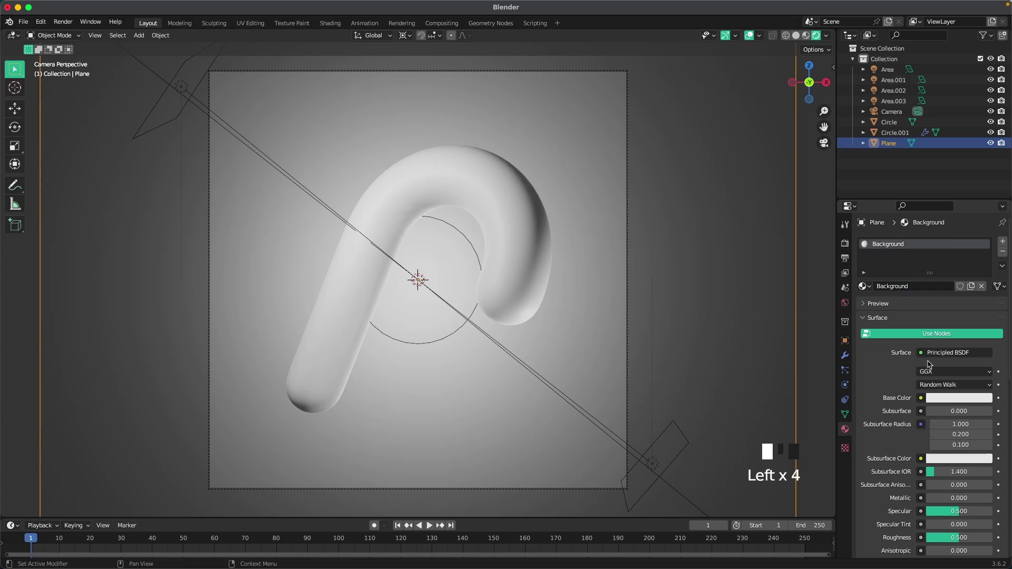
Set the Background material's base color to hex B9FFAC.
{"action": "left_click", "coordinate": [939, 399]}
{"action": "left_click", "coordinate": [932, 352]}
{"action": "type", "text": "B9FFAC"}
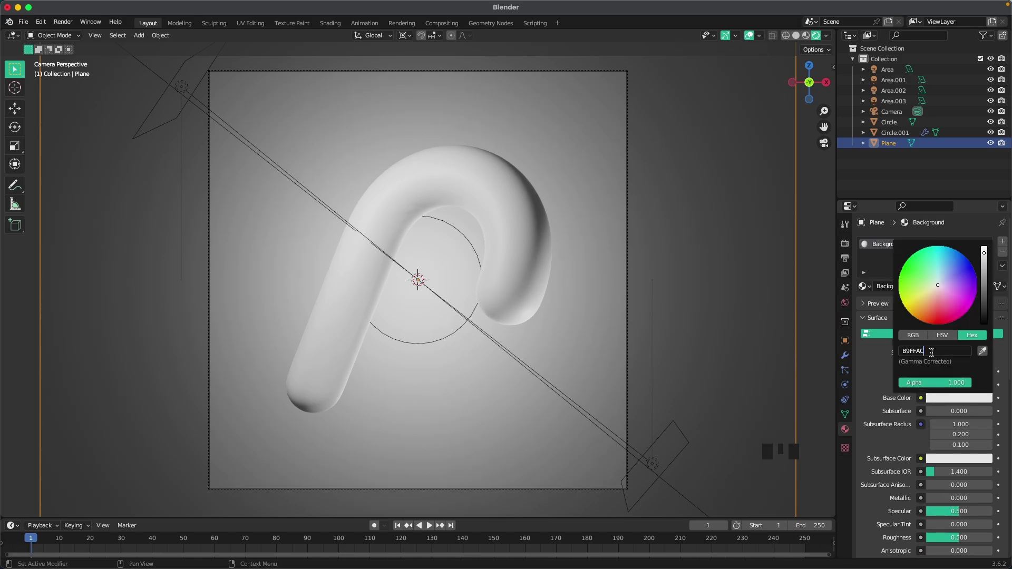
{"action": "key", "text": "Return"}
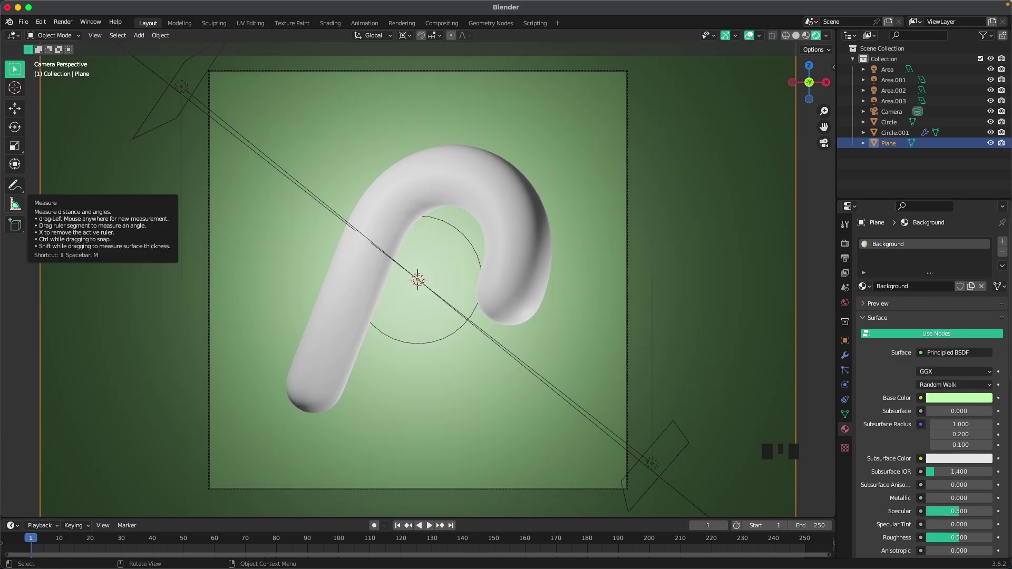
Create a new material on the cane tube and name it White.
{"action": "left_click", "coordinate": [452, 183]}
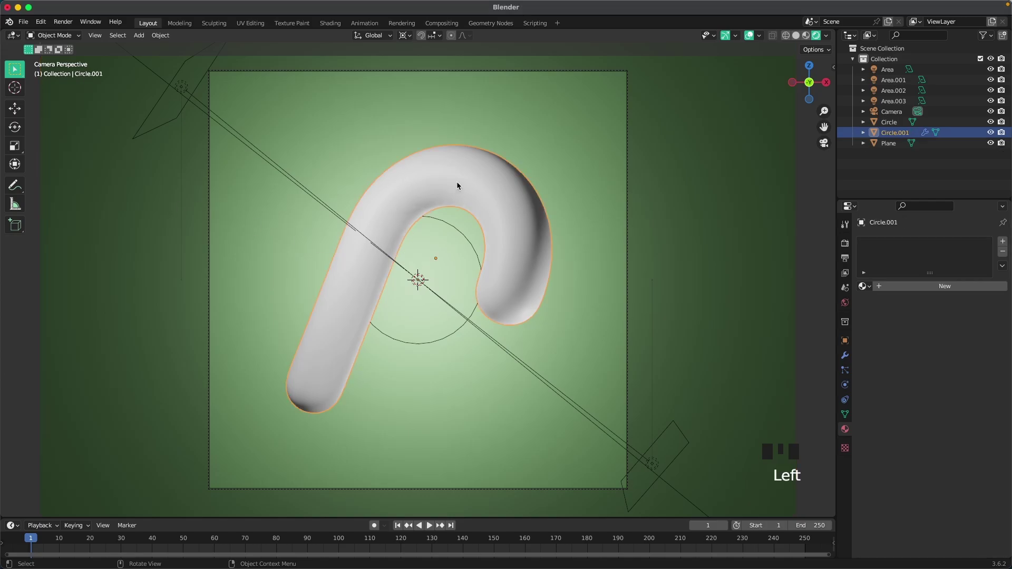
{"action": "left_click", "coordinate": [939, 287]}
{"action": "left_click", "coordinate": [925, 286]}
{"action": "type", "text": "White"}
{"action": "key", "text": "Return"}
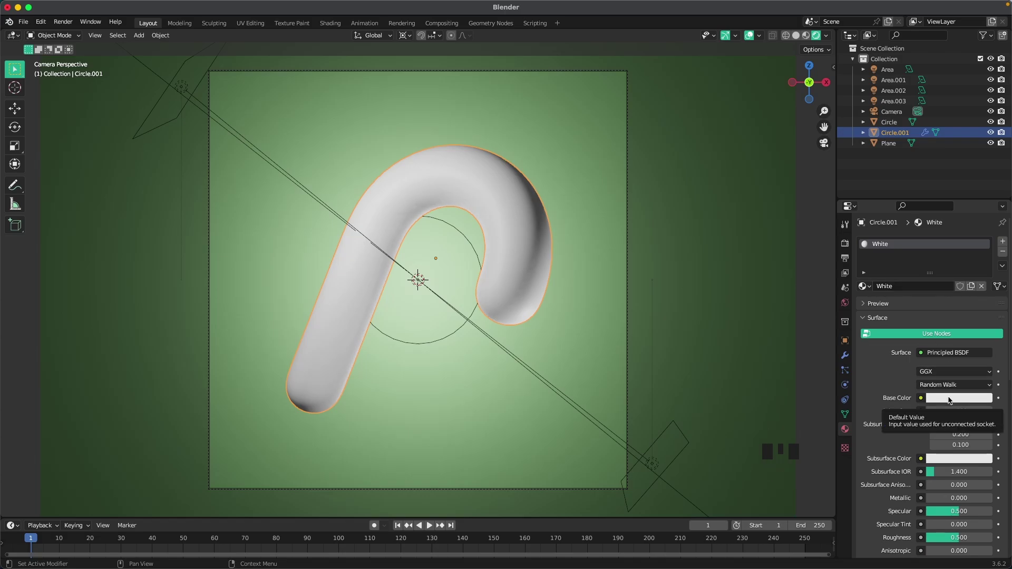
Keep the White material's base color and set its roughness to 0.2.
{"action": "left_click", "coordinate": [950, 399]}
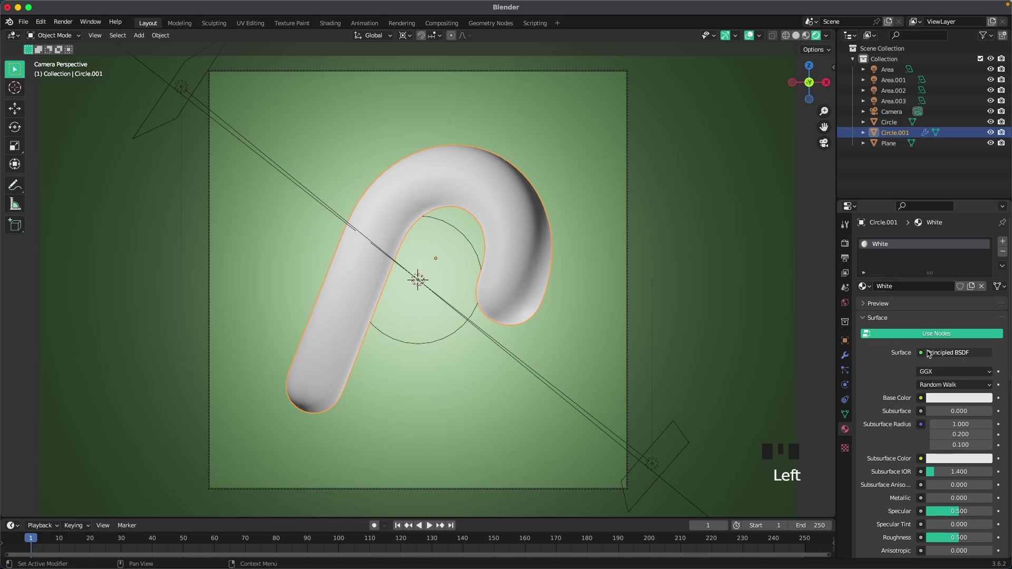
{"action": "key", "text": "Escape"}
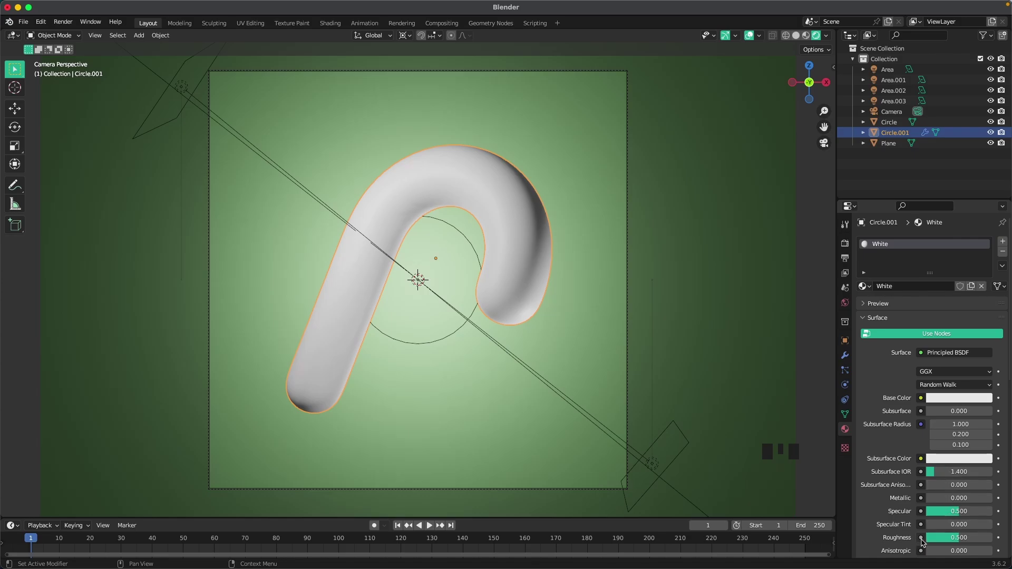
{"action": "left_click", "coordinate": [940, 538]}
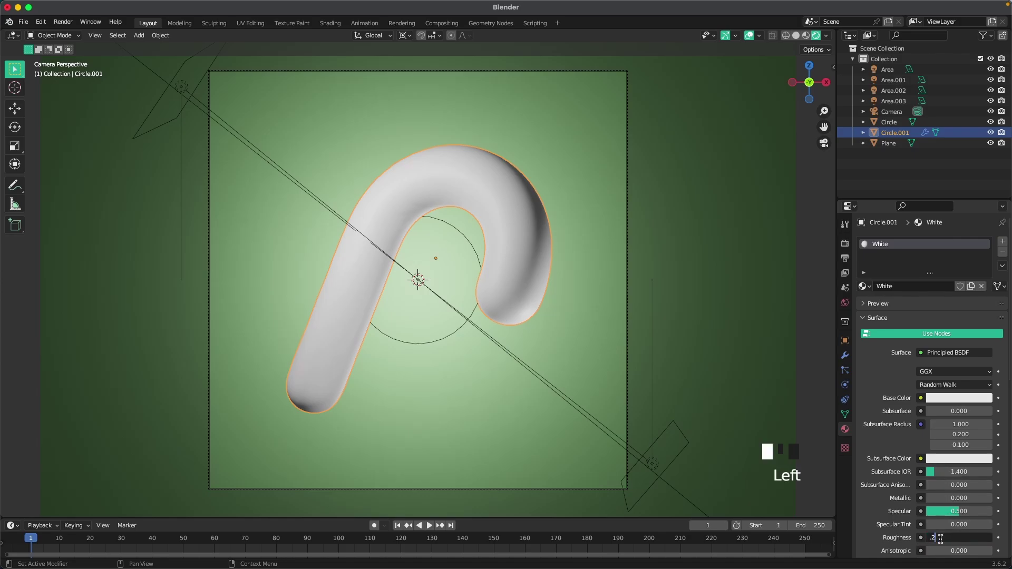
{"action": "type", "text": ".2"}
{"action": "key", "text": "Return"}
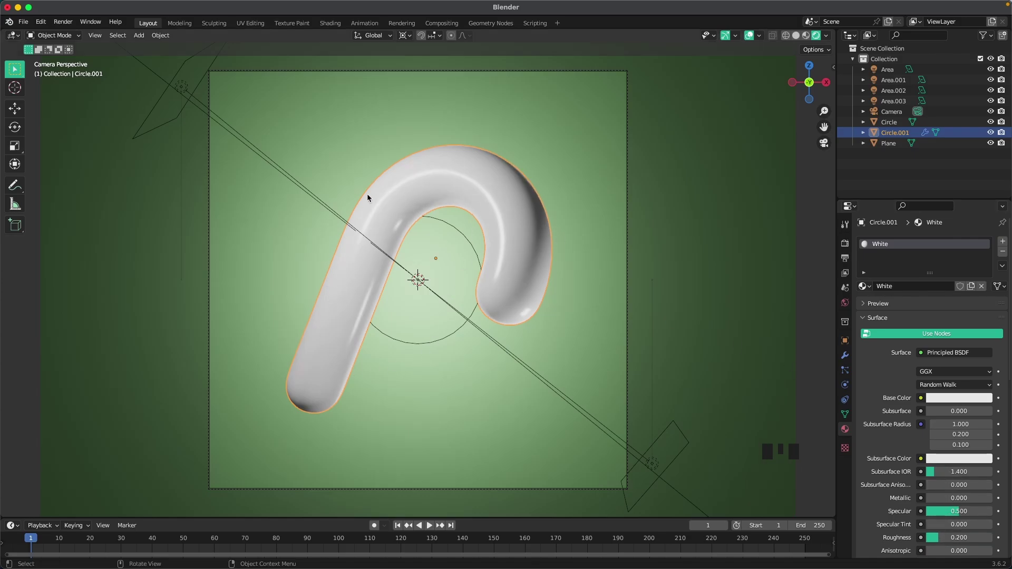
Enter Edit Mode on the cane with face selection and select alternating spiral face loops along its whole length as stripes.
{"action": "key", "text": "super+Tab"}
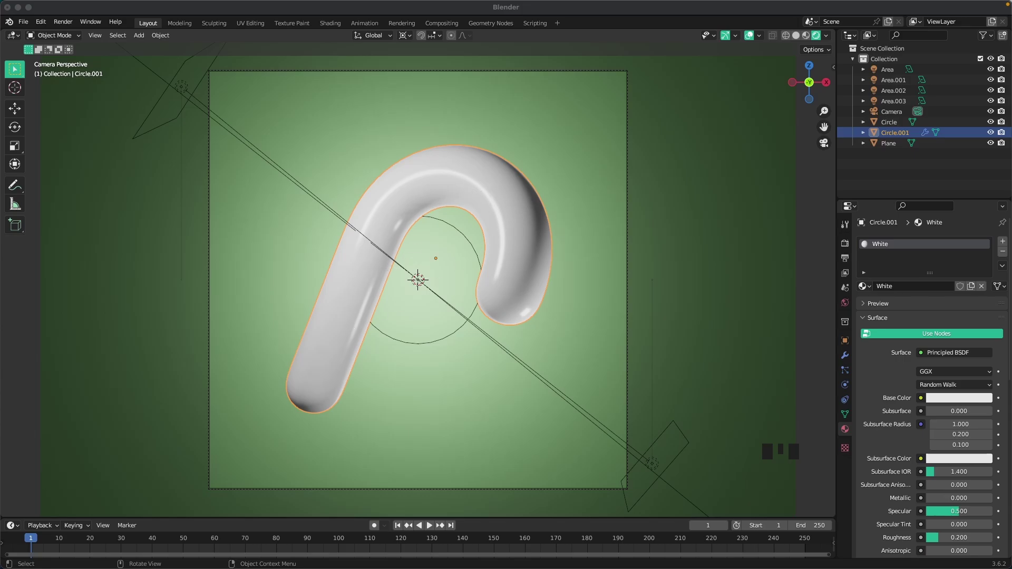
{"action": "left_click", "coordinate": [497, 196]}
{"action": "key", "text": "Tab"}
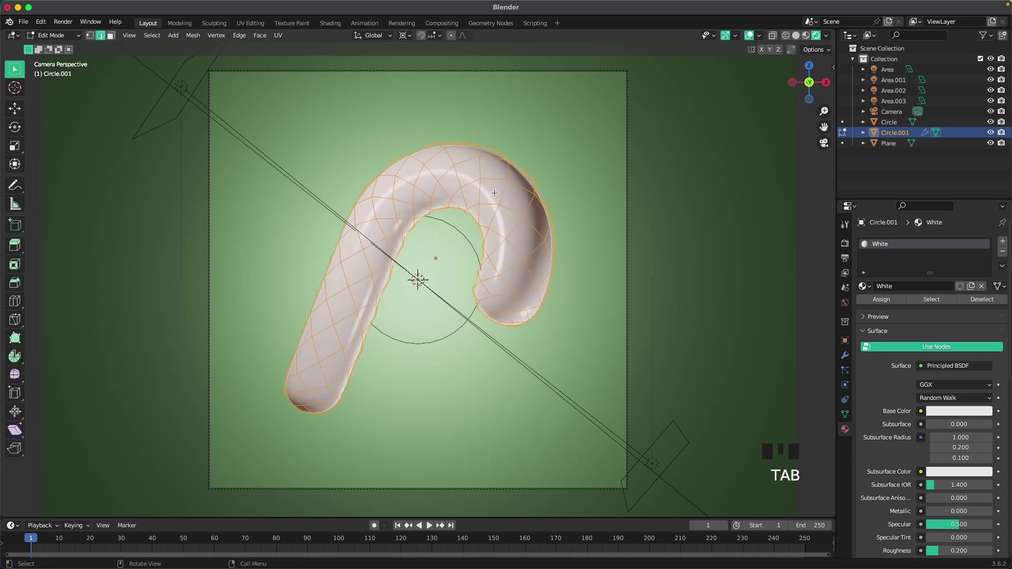
{"action": "left_click", "coordinate": [112, 36]}
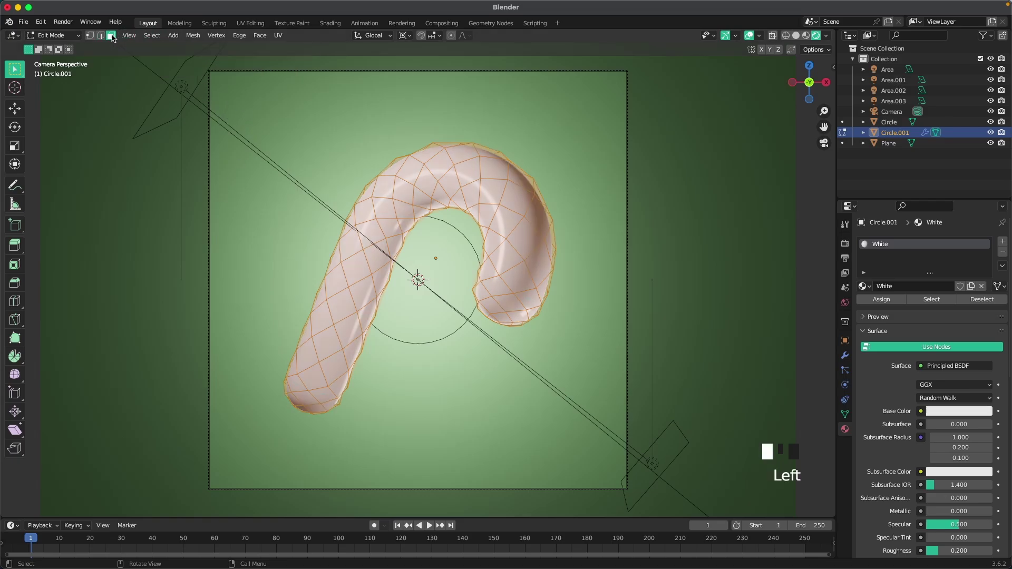
{"action": "left_click", "coordinate": [314, 365], "text": "alt"}
{"action": "left_click", "coordinate": [337, 322], "text": "alt+shift"}
{"action": "left_click", "coordinate": [343, 297], "text": "alt+shift"}
{"action": "left_click", "coordinate": [364, 263], "text": "alt+shift"}
{"action": "left_click", "coordinate": [378, 234], "text": "alt+shift"}
{"action": "left_click", "coordinate": [490, 184], "text": "alt+shift"}
{"action": "left_click", "coordinate": [488, 242], "text": "alt+shift"}
{"action": "left_click", "coordinate": [475, 295], "text": "alt+shift"}
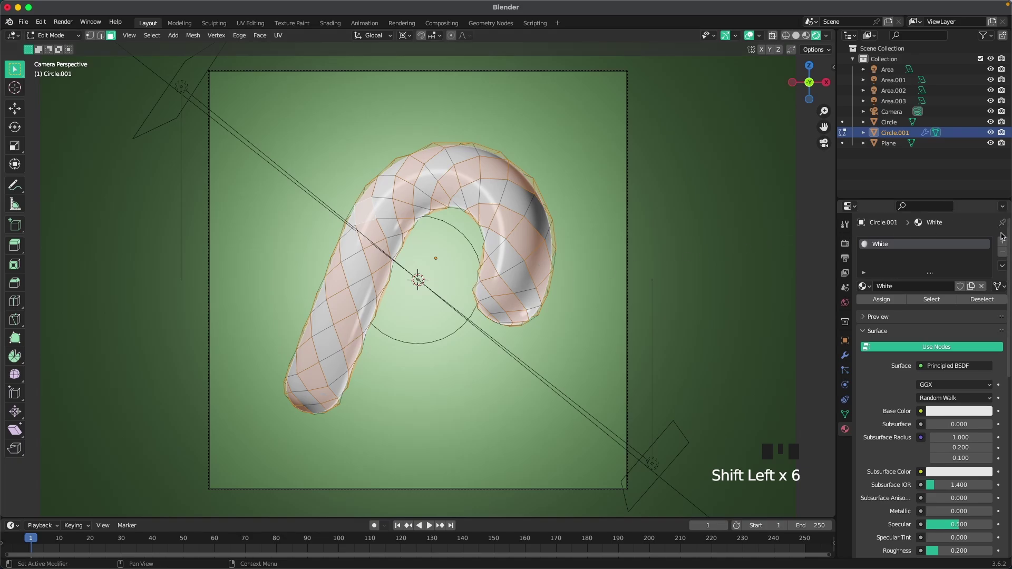
Add a second material slot with a new material to the cane and assign it to the selected stripe faces.
{"action": "left_click", "coordinate": [1003, 244]}
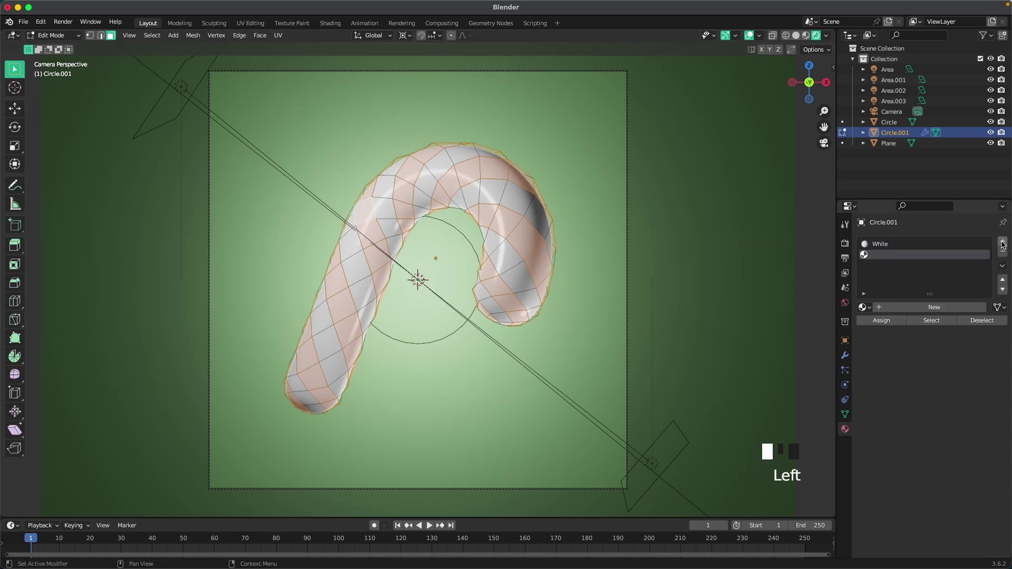
{"action": "left_click", "coordinate": [922, 307]}
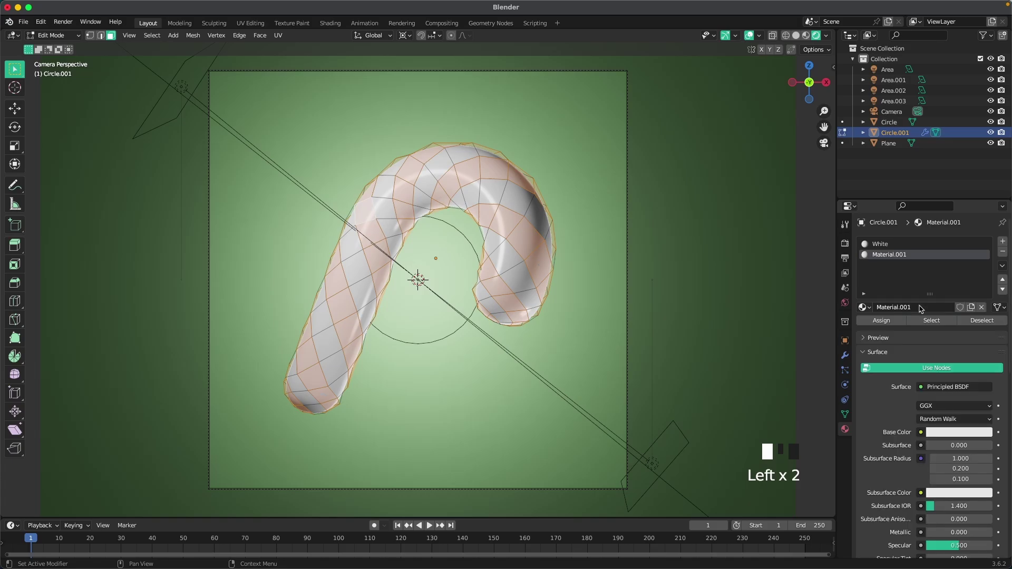
{"action": "left_click", "coordinate": [882, 321]}
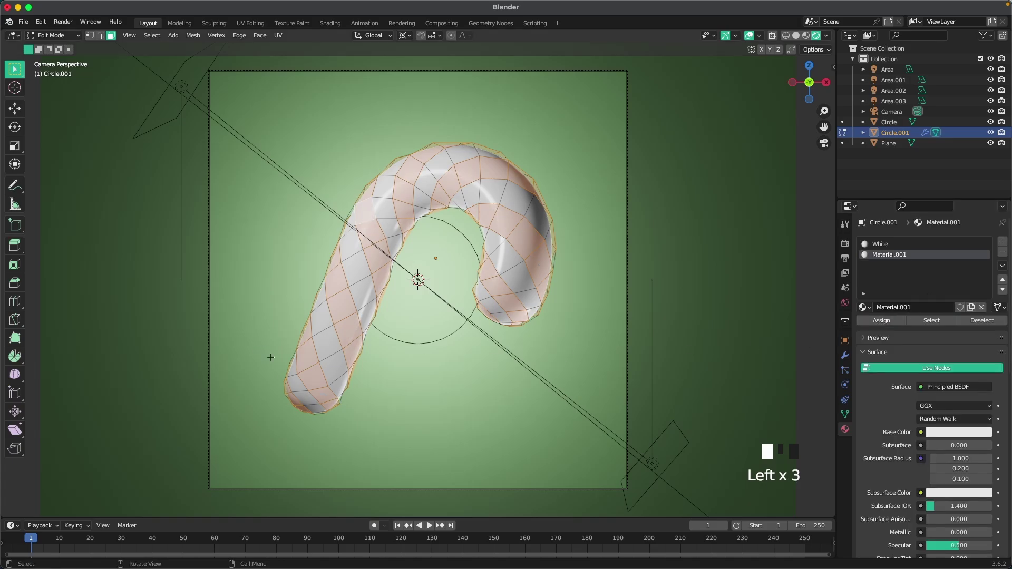
Set the stripe material's base color to hex E7401D.
{"action": "left_click", "coordinate": [953, 432]}
{"action": "left_click", "coordinate": [931, 385]}
{"action": "type", "text": "E7401D"}
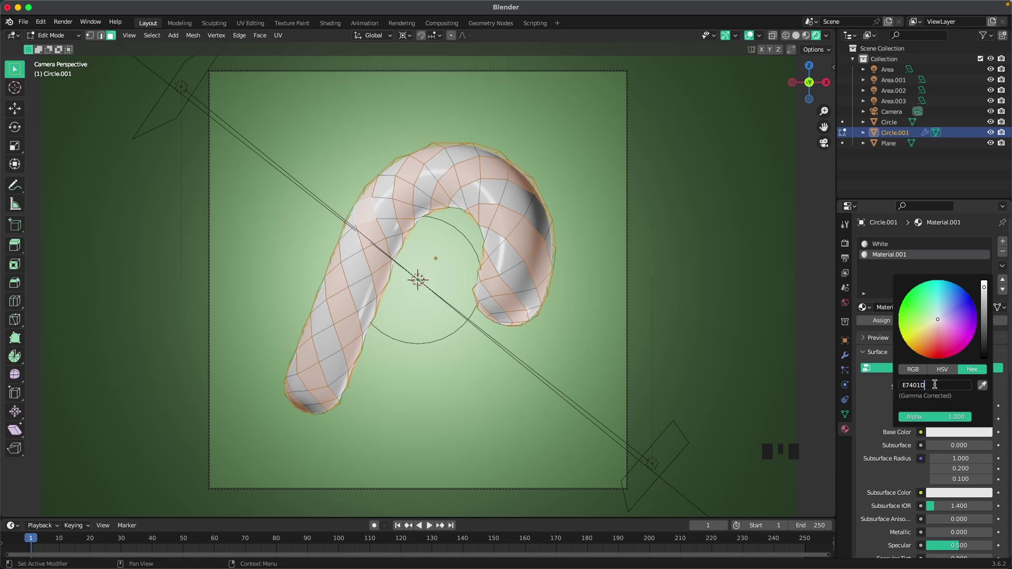
{"action": "key", "text": "Return"}
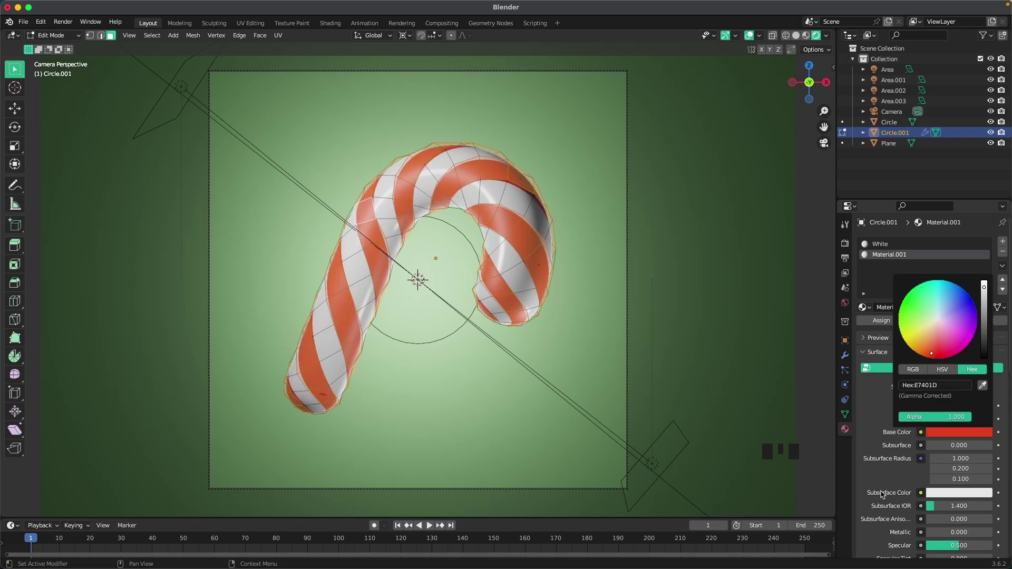
Set the stripe material's roughness to 0.2 and return to Object Mode.
{"action": "scroll", "coordinate": [899, 503], "scroll_direction": "down", "scroll_amount": 3}
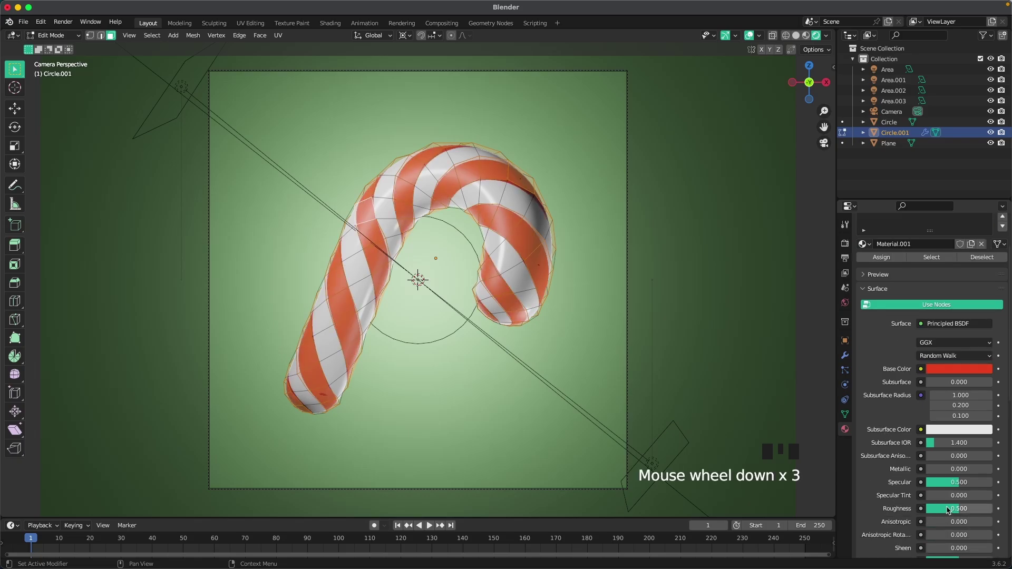
{"action": "left_click_drag", "start_coordinate": [947, 511], "coordinate": [928, 511]}
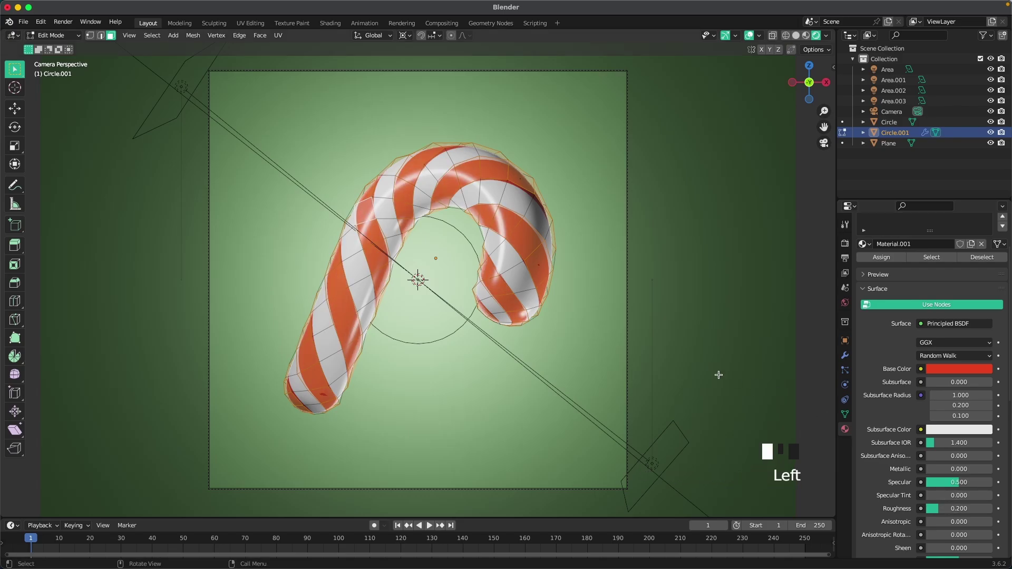
{"action": "left_click", "coordinate": [671, 332]}
{"action": "key", "text": "Tab"}
{"action": "scroll", "coordinate": [561, 323], "scroll_direction": "up", "scroll_amount": 1}
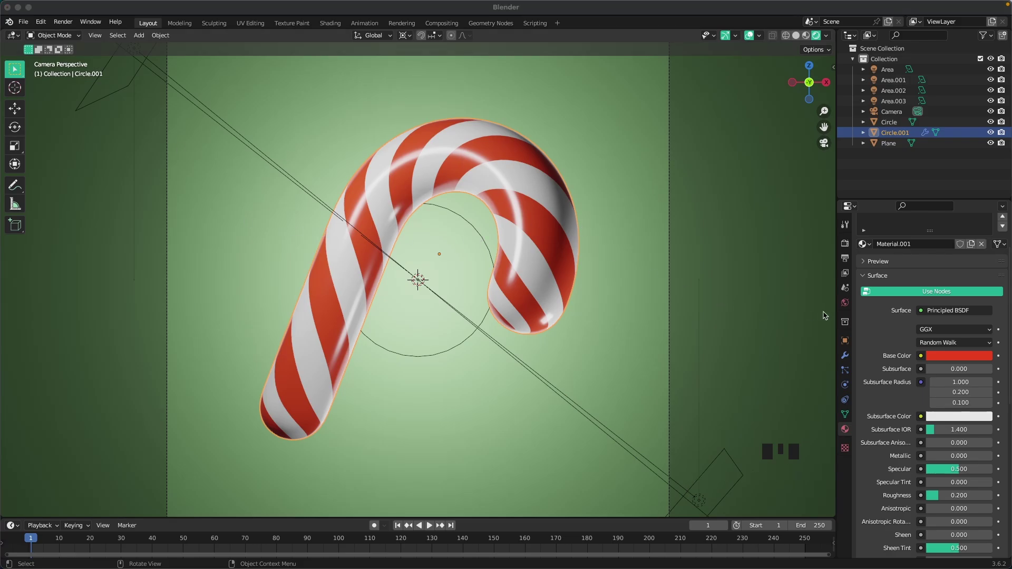
Set the world background color to hex 73918E.
{"action": "left_click", "coordinate": [845, 303]}
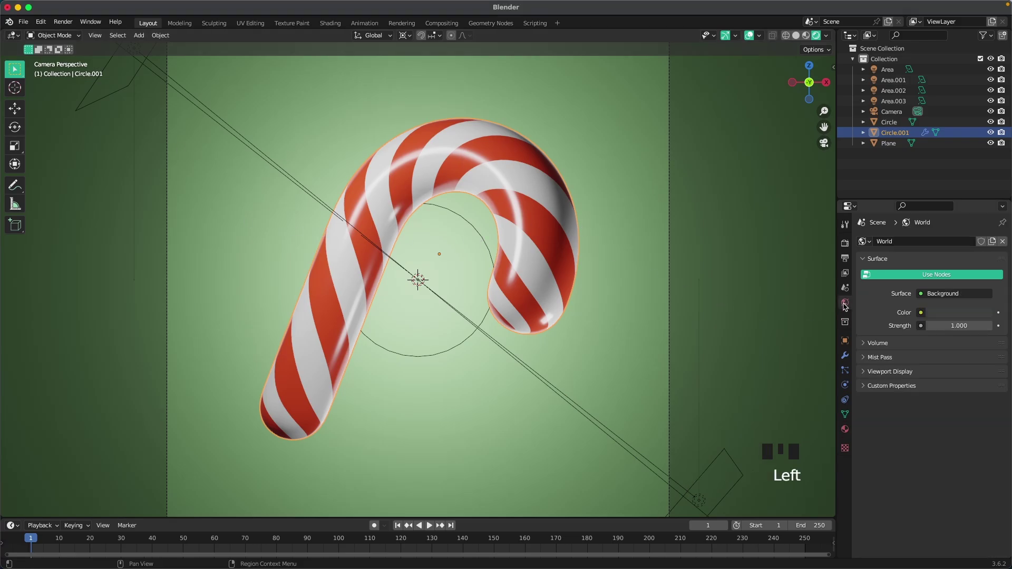
{"action": "left_click", "coordinate": [954, 310]}
{"action": "left_click", "coordinate": [933, 266]}
{"action": "type", "text": "73918E"}
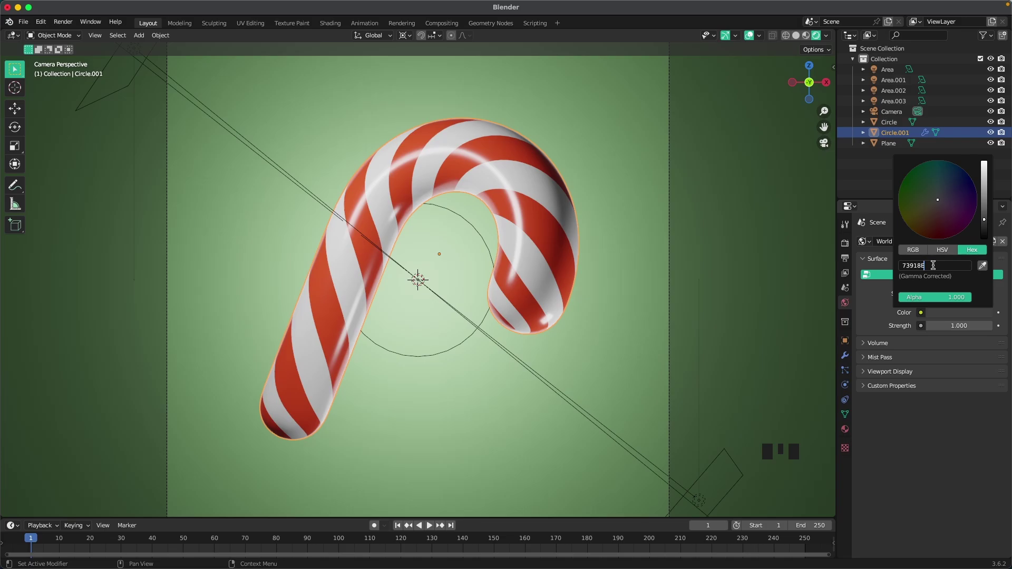
{"action": "key", "text": "Return"}
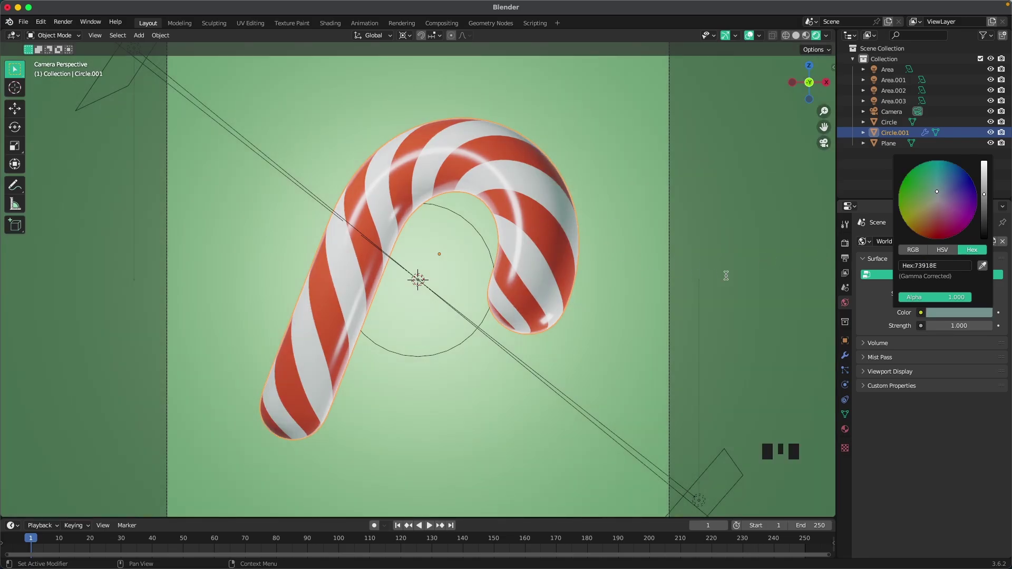
{"action": "scroll", "coordinate": [745, 276], "scroll_direction": "down", "scroll_amount": 1}
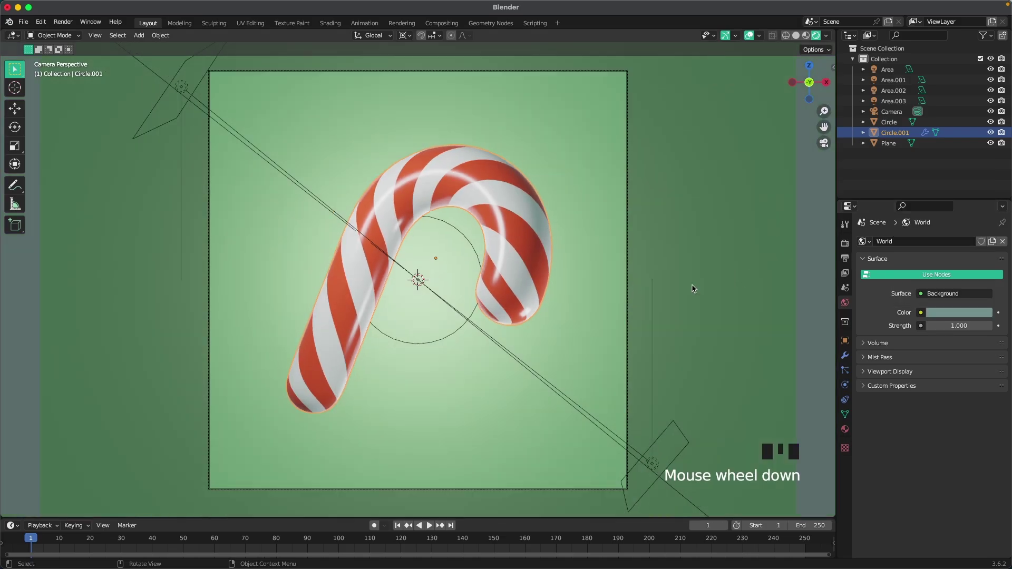
{"action": "scroll", "coordinate": [720, 290], "scroll_direction": "up", "scroll_amount": 1}
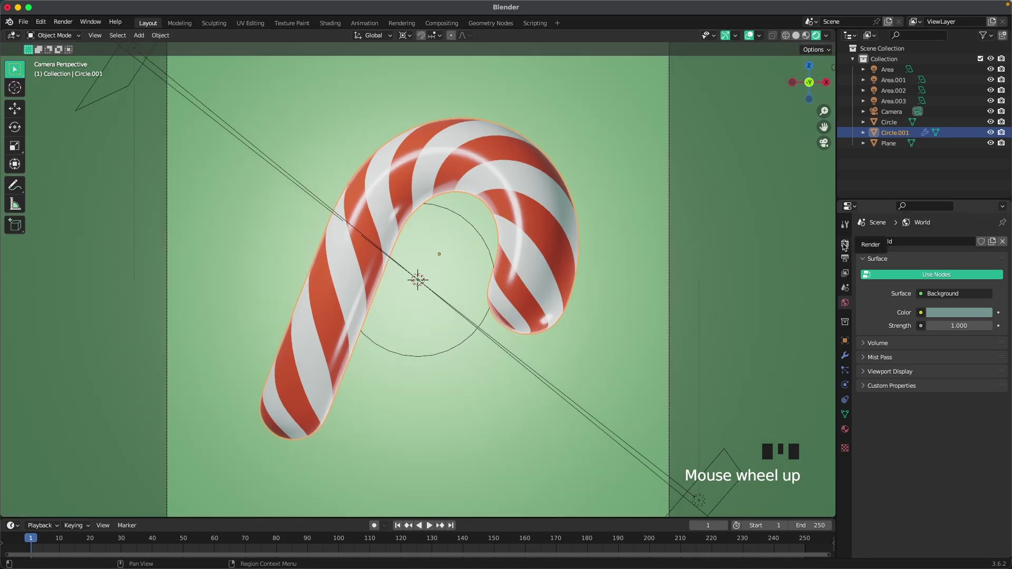
Switch the render engine to Cycles and set its device to GPU Compute.
{"action": "left_click", "coordinate": [846, 243]}
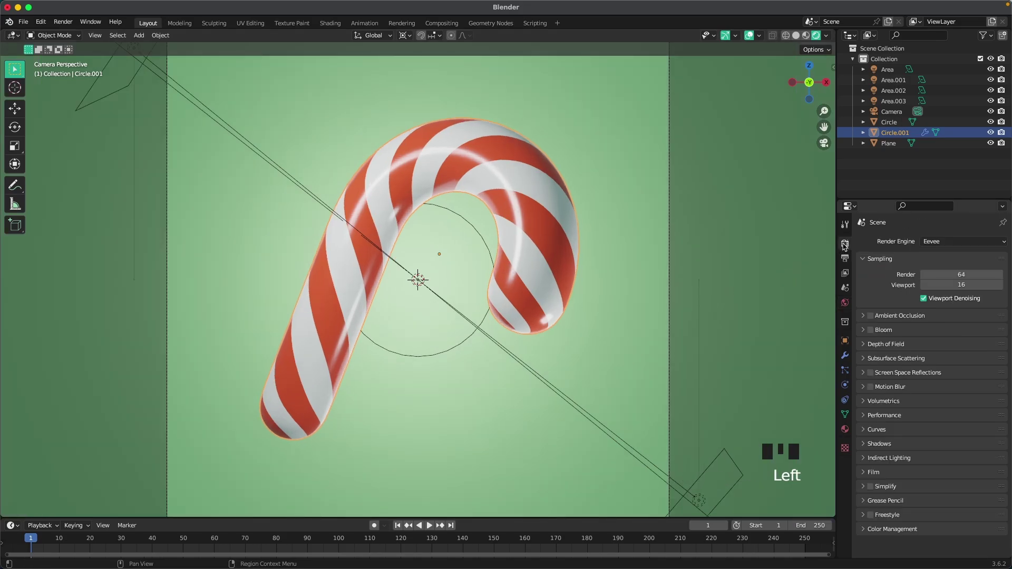
{"action": "left_click", "coordinate": [936, 246]}
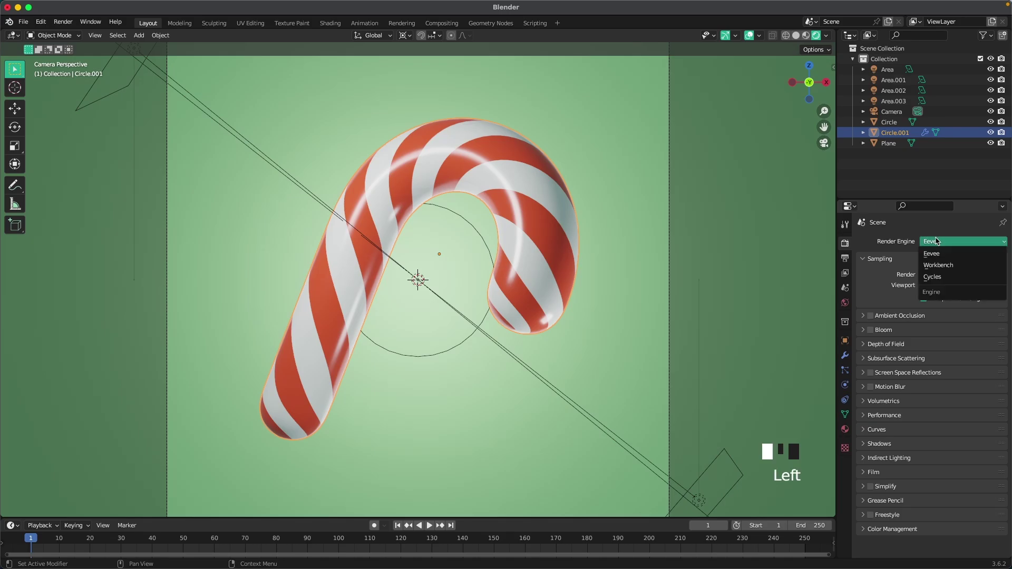
{"action": "left_click", "coordinate": [944, 277]}
{"action": "left_click", "coordinate": [944, 267]}
{"action": "left_click", "coordinate": [945, 290]}
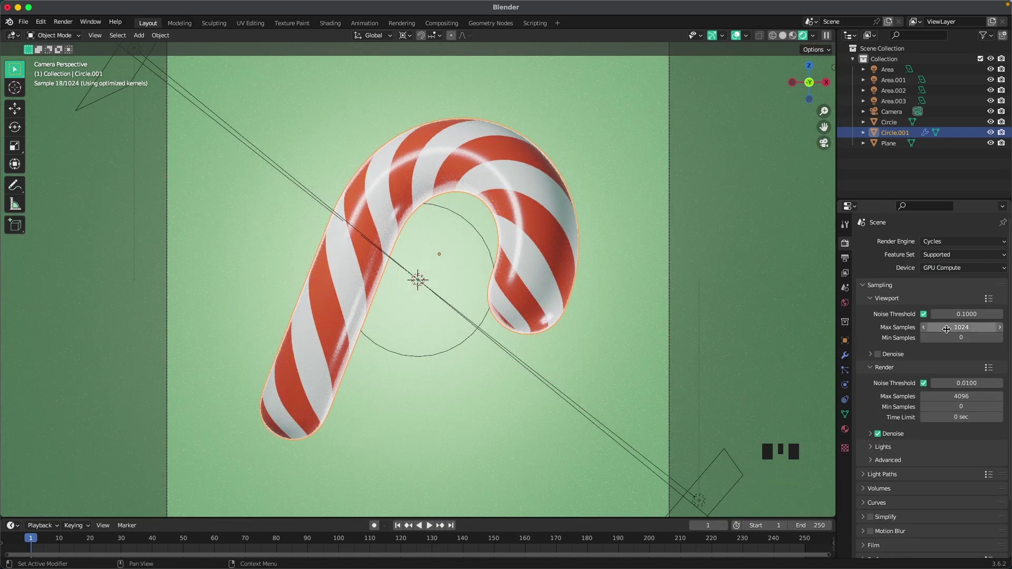
Set the maximum samples to 128 for the viewport and 512 for the final render.
{"action": "left_click", "coordinate": [947, 329]}
{"action": "type", "text": "5"}
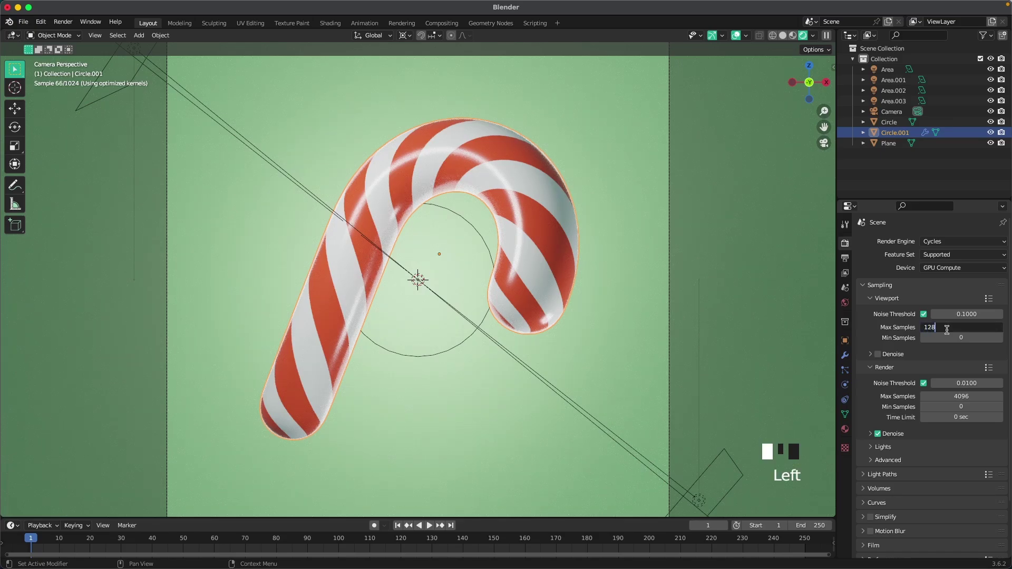
{"action": "key", "text": "Tab"}
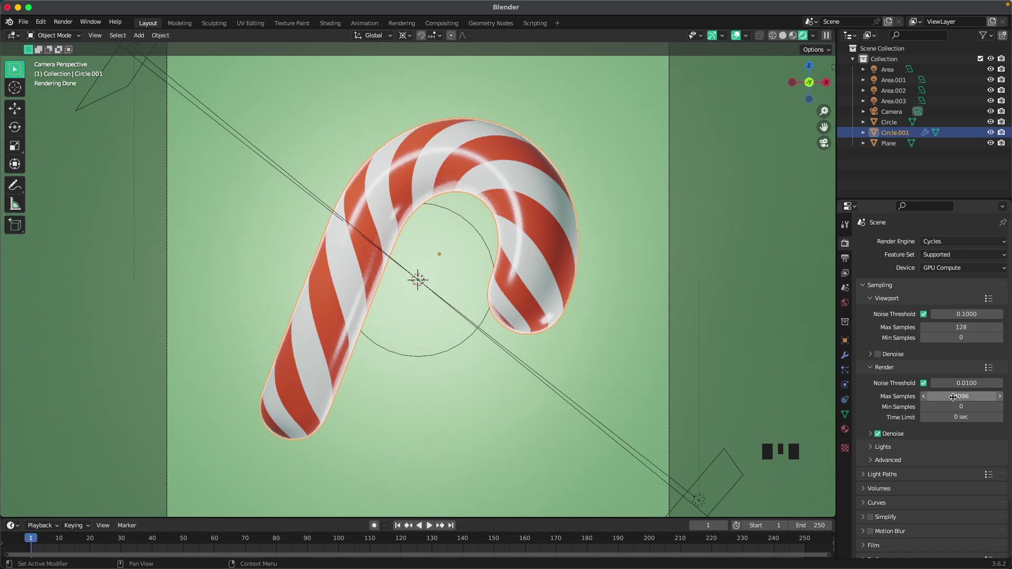
{"action": "left_click", "coordinate": [965, 396]}
{"action": "type", "text": "512"}
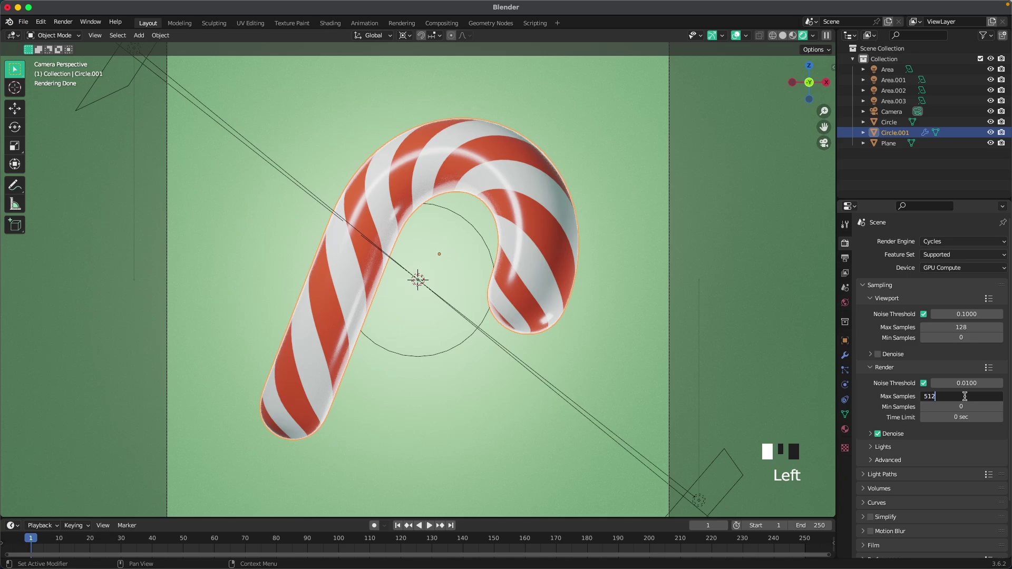
{"action": "key", "text": "Tab"}
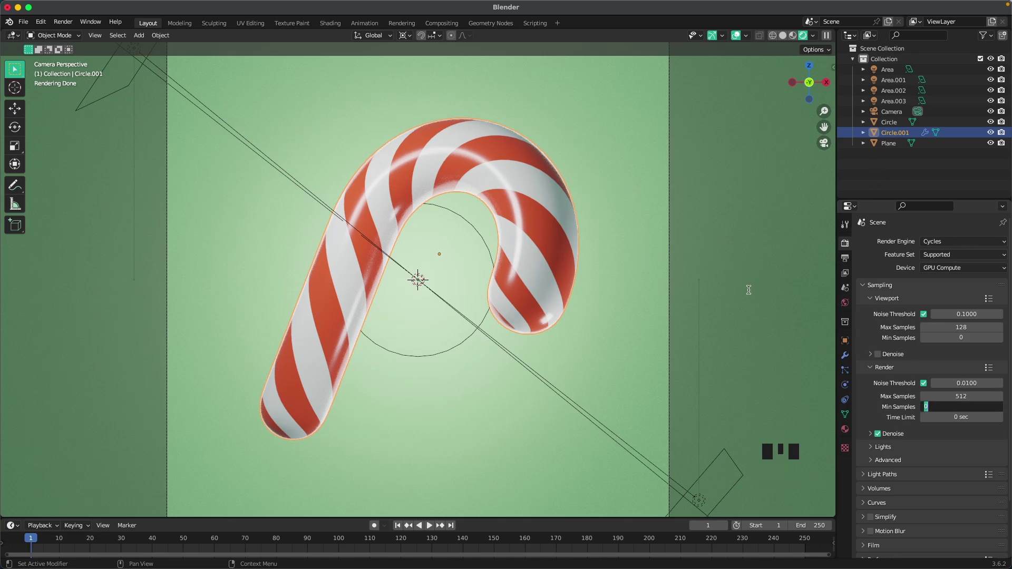
Set the color management look to High Contrast.
{"action": "scroll", "coordinate": [934, 408], "scroll_direction": "down", "scroll_amount": 9}
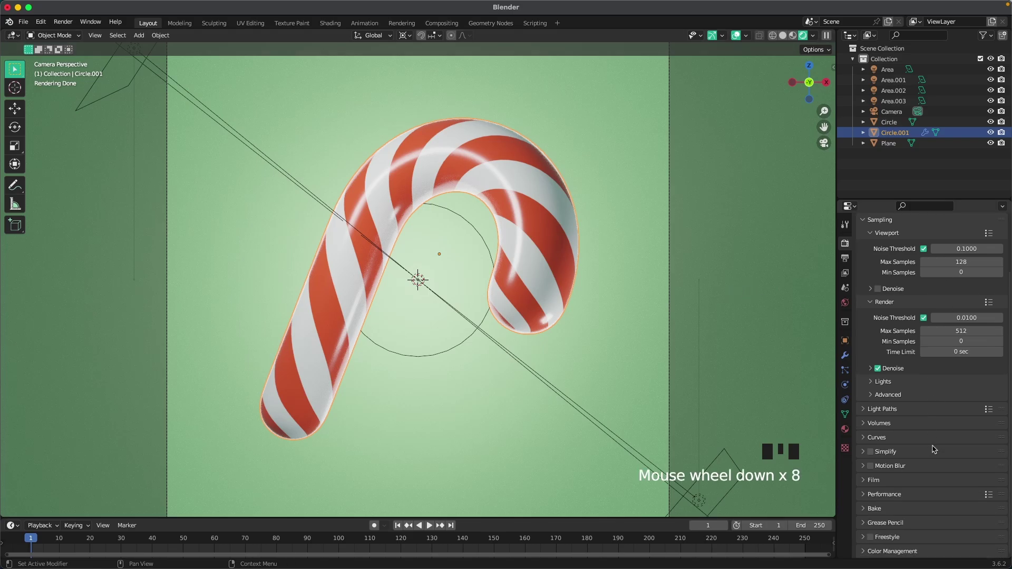
{"action": "scroll", "coordinate": [934, 450], "scroll_direction": "down", "scroll_amount": 2}
{"action": "left_click", "coordinate": [863, 552]}
{"action": "scroll", "coordinate": [886, 527], "scroll_direction": "down", "scroll_amount": 7}
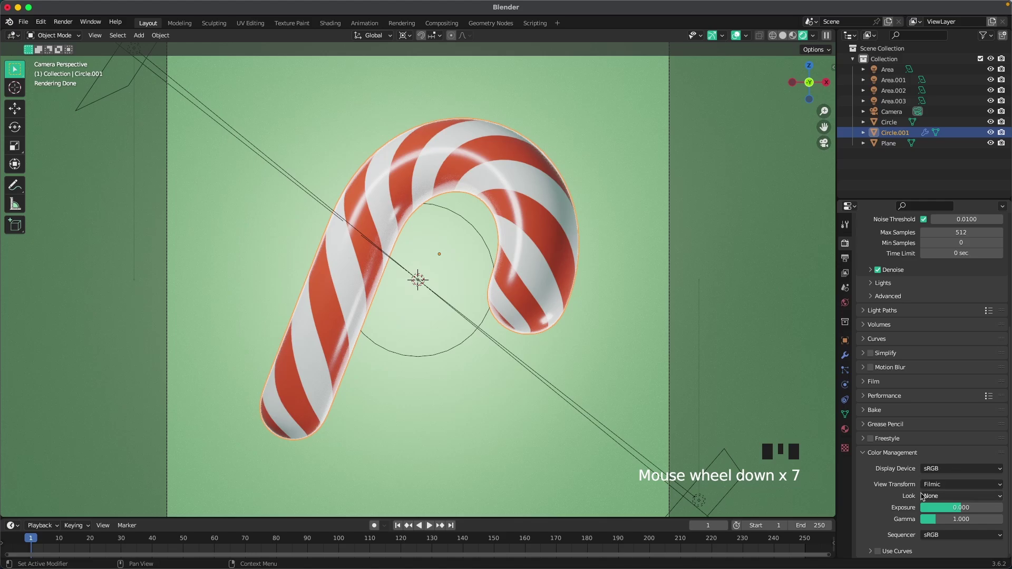
{"action": "left_click", "coordinate": [931, 496]}
{"action": "left_click", "coordinate": [934, 461]}
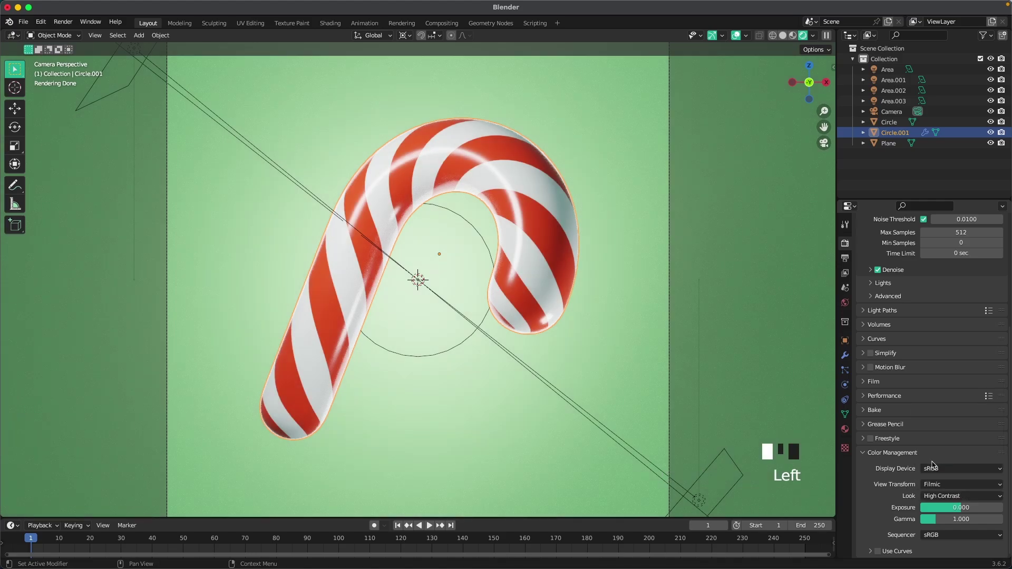
Move the disk area light behind the cane about 0.71 m along negative Y, away from the backdrop, and return to the camera view.
{"action": "left_click", "coordinate": [647, 273]}
{"action": "scroll", "coordinate": [646, 273], "scroll_direction": "down", "scroll_amount": 2}
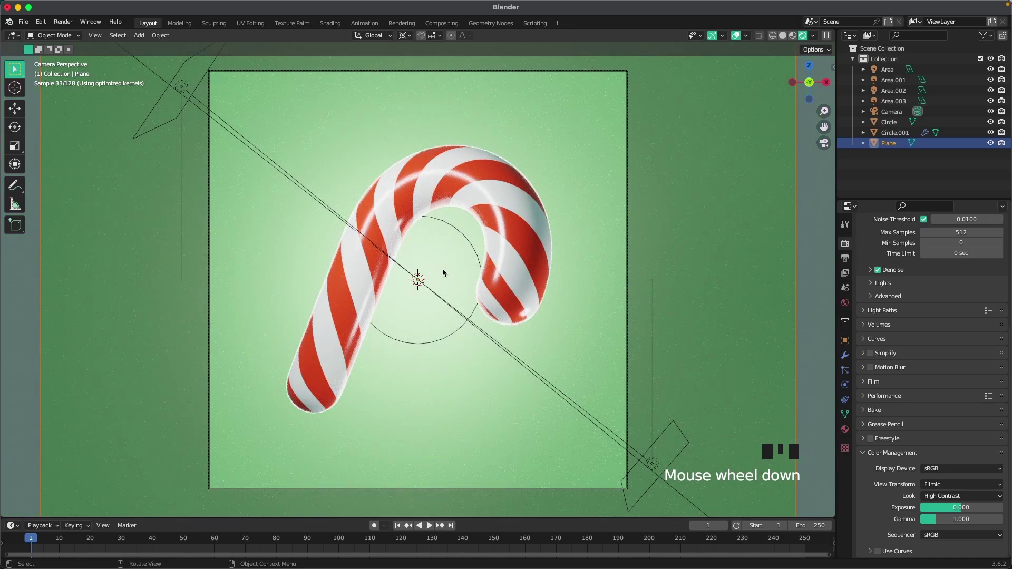
{"action": "middle_click_drag", "start_coordinate": [326, 244], "coordinate": [391, 278]}
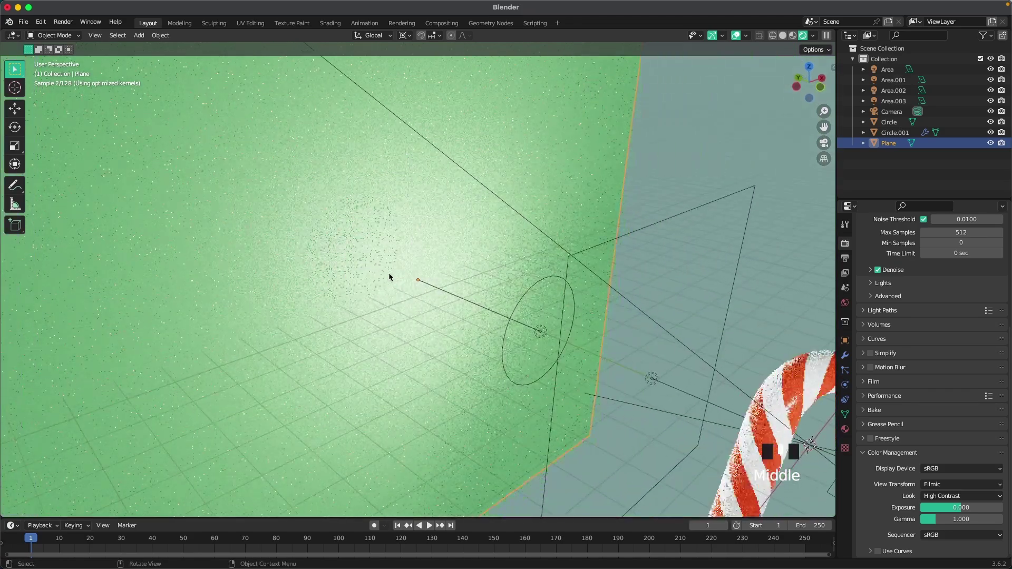
{"action": "left_click", "coordinate": [535, 330]}
{"action": "left_click_drag", "start_coordinate": [535, 328], "coordinate": [562, 340]}
{"action": "key", "text": "grave"}
{"action": "left_click", "coordinate": [527, 390]}
{"action": "scroll", "coordinate": [562, 378], "scroll_direction": "up", "scroll_amount": 2}
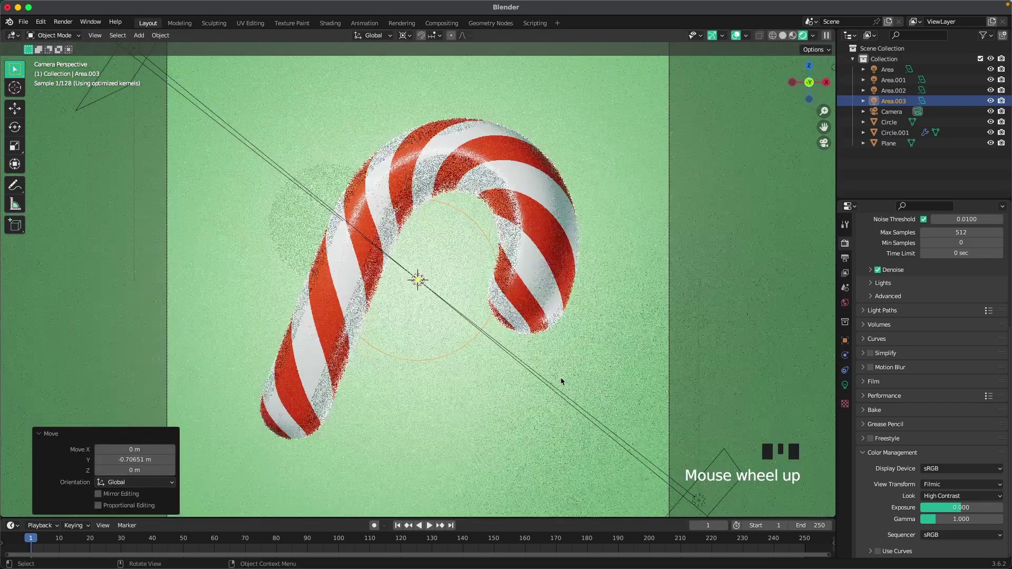
Try powers of 260 W, 460 W and 600 W on the disk light behind the cane.
{"action": "left_click", "coordinate": [845, 386]}
{"action": "double_click", "coordinate": [945, 312]}
{"action": "type", "text": "860"}
{"action": "key", "text": "Return"}
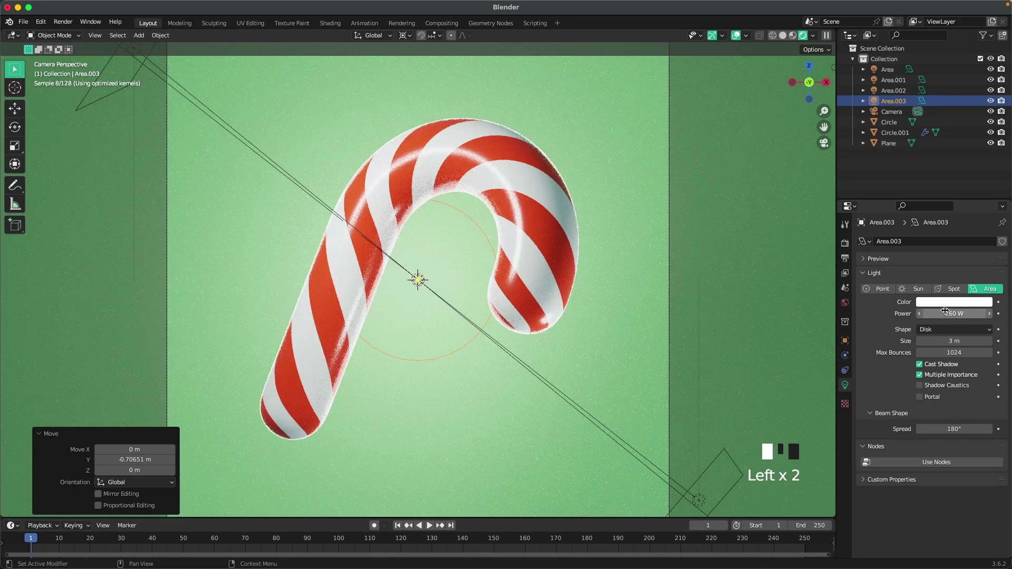
{"action": "left_click", "coordinate": [960, 314]}
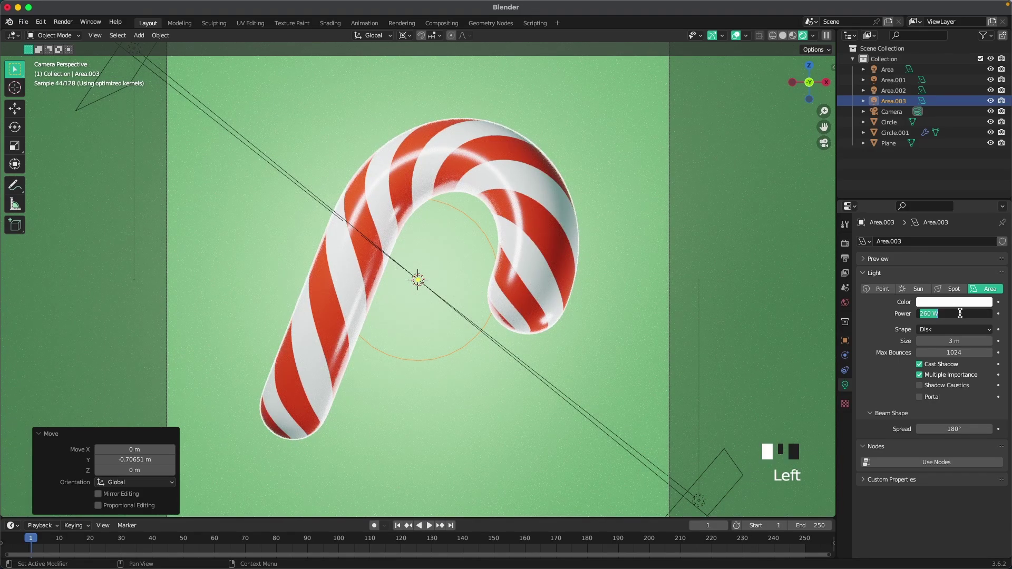
{"action": "type", "text": "460"}
{"action": "key", "text": "Return"}
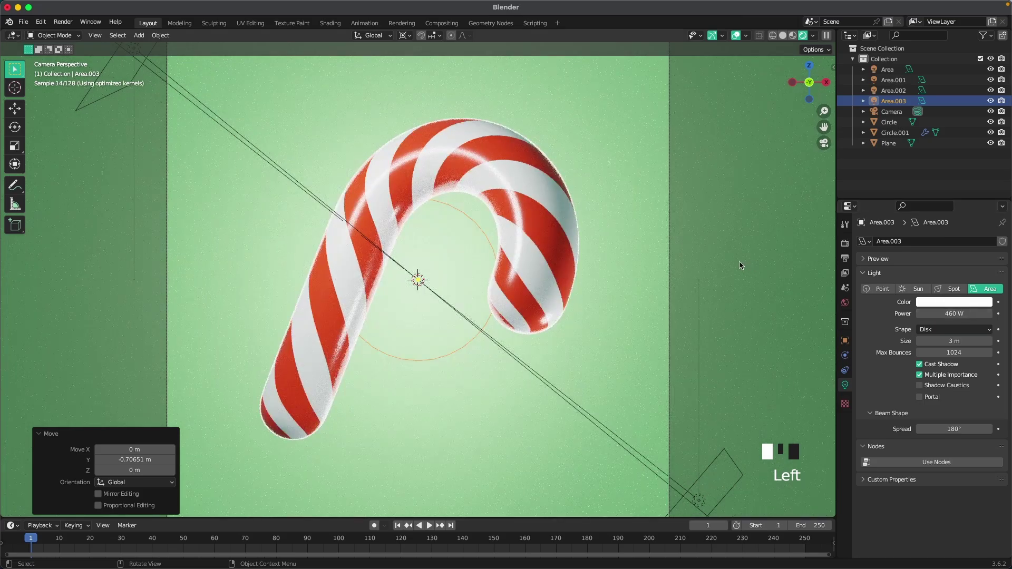
{"action": "left_click", "coordinate": [955, 314]}
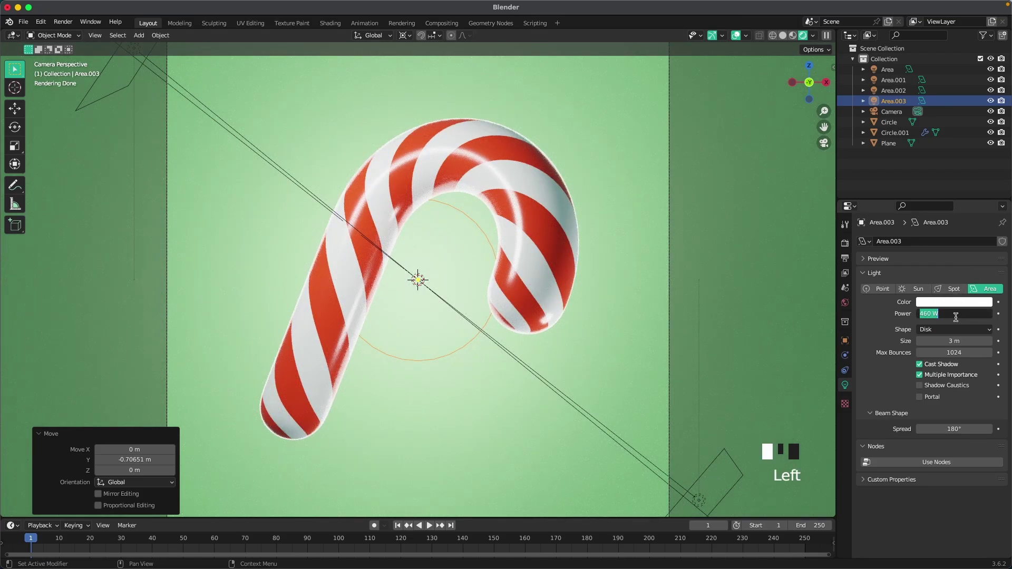
{"action": "type", "text": "600"}
{"action": "key", "text": "Return"}
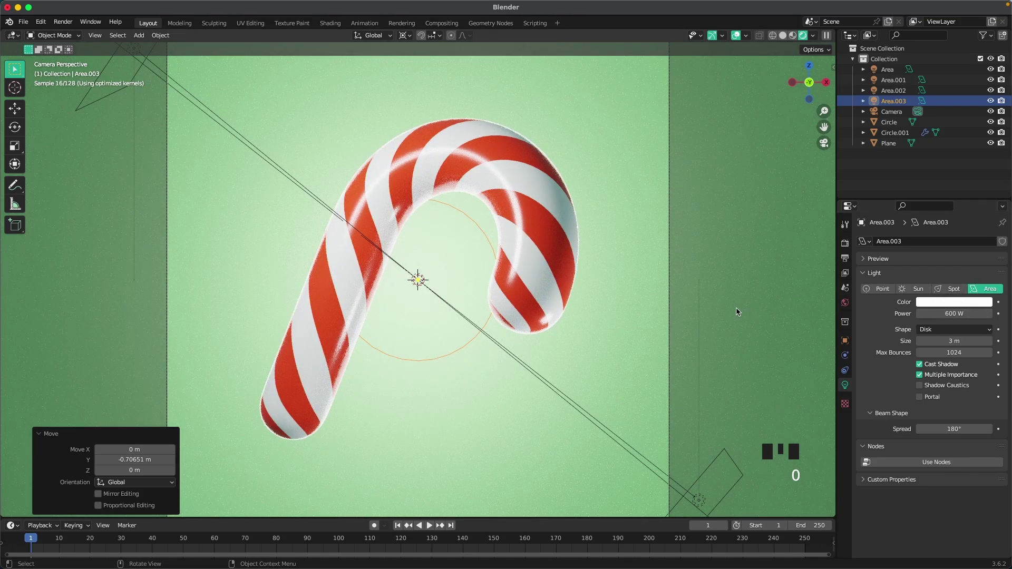
Set the power of the disk light behind the cane to 500 W and select the backdrop plane.
{"action": "left_click", "coordinate": [940, 311]}
{"action": "type", "text": "500"}
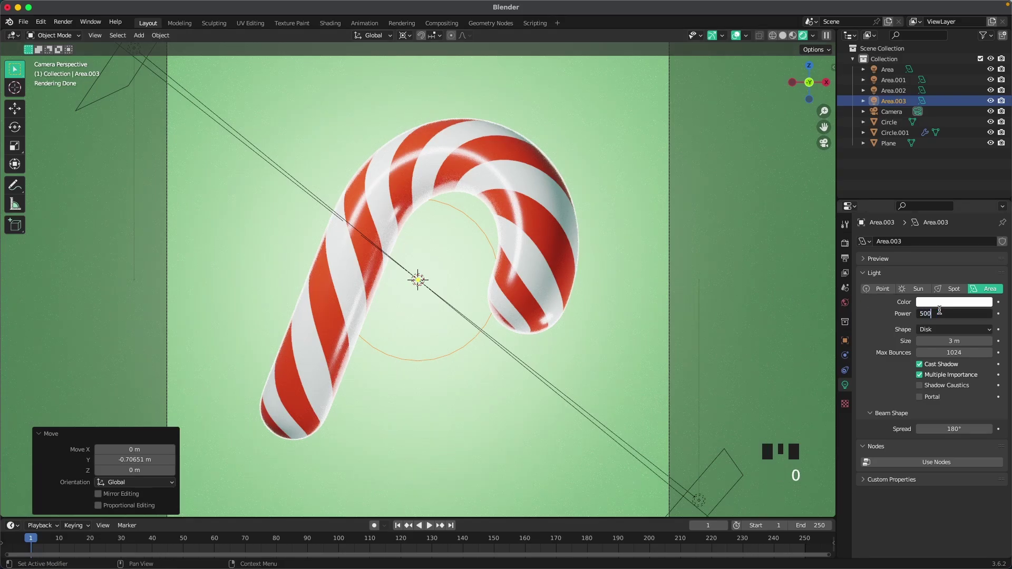
{"action": "left_click", "coordinate": [689, 282]}
{"action": "scroll", "coordinate": [689, 283], "scroll_direction": "down", "scroll_amount": 1}
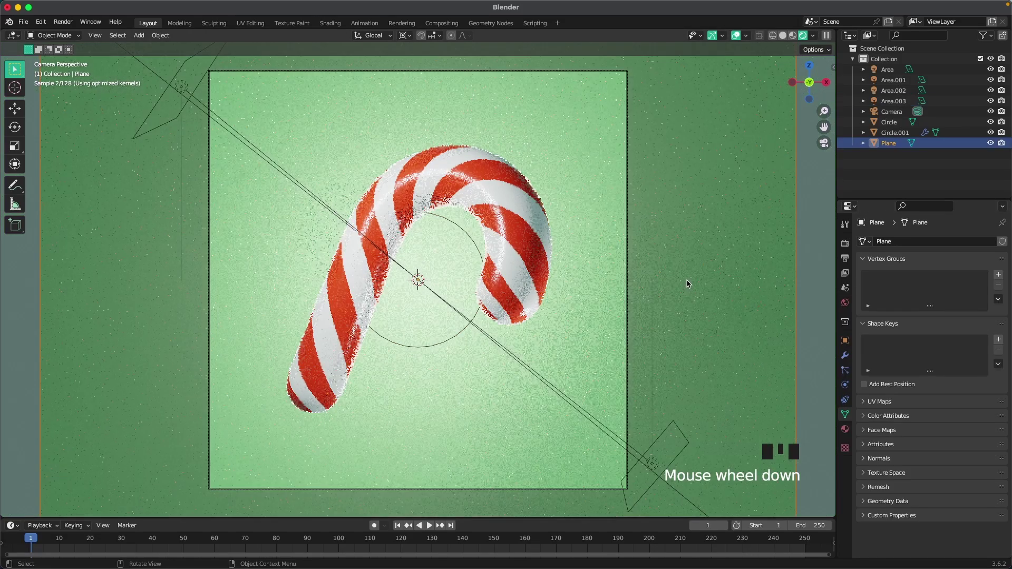